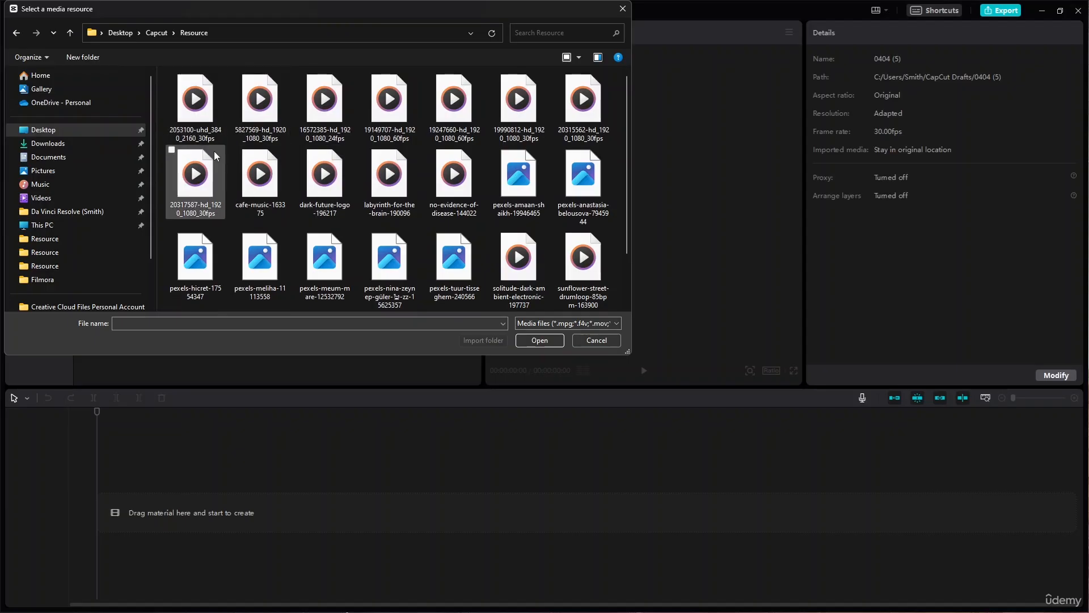
- Import all files from the Resource folder and the three files dated today from the Downloads folder
key(ctrl+a)
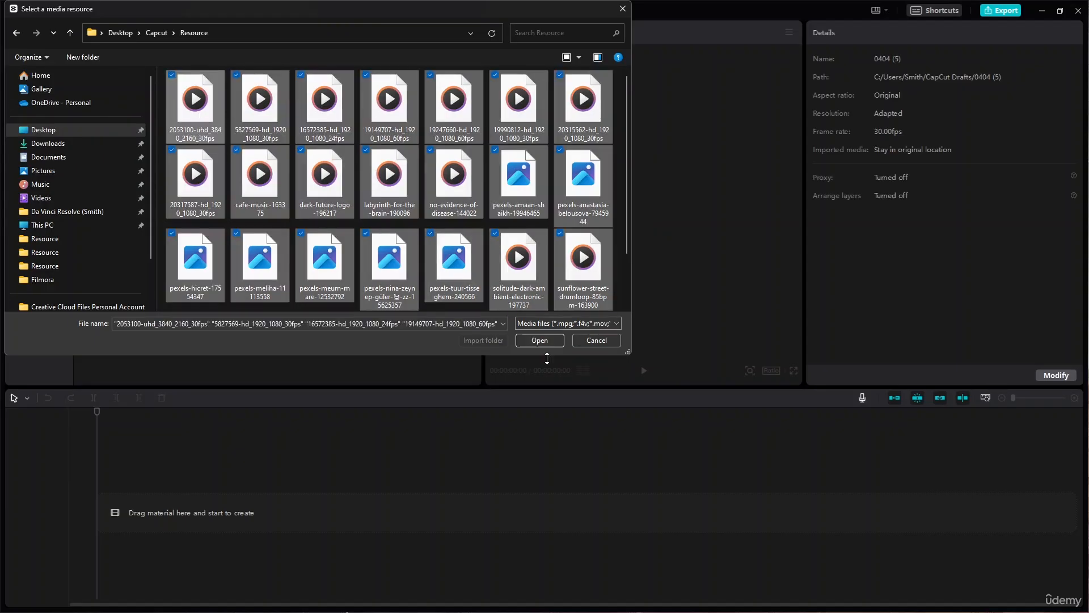
click(544, 340)
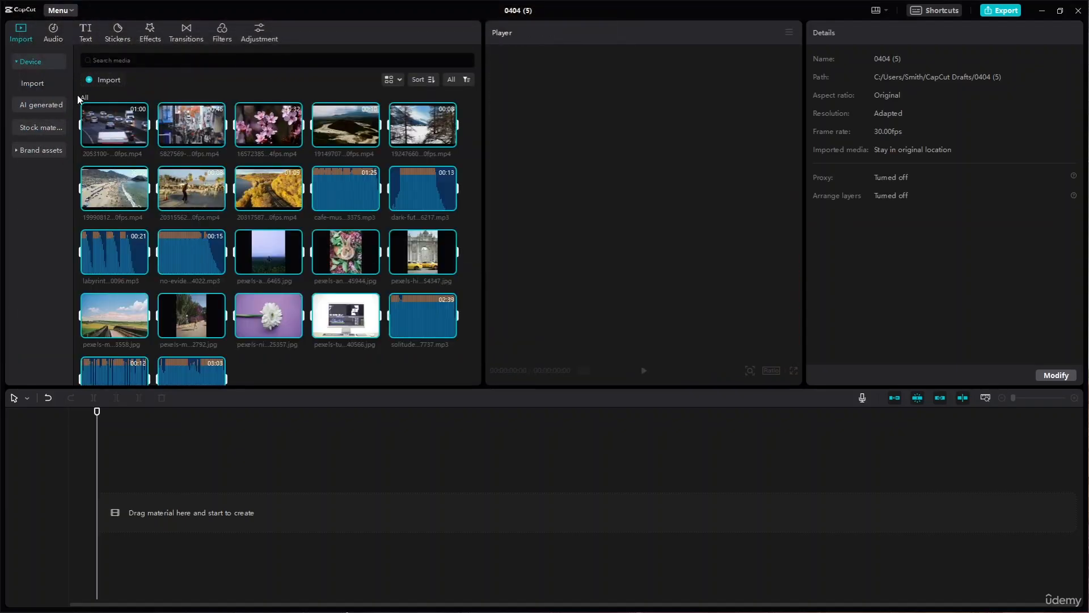
click(110, 84)
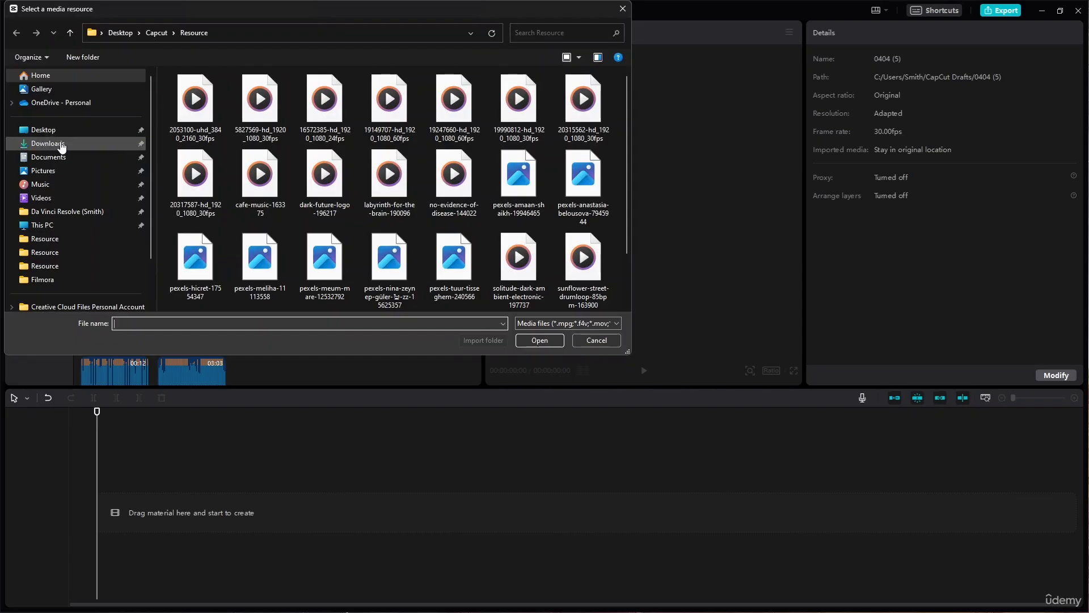
click(56, 144)
drag(333, 111, 126, 104)
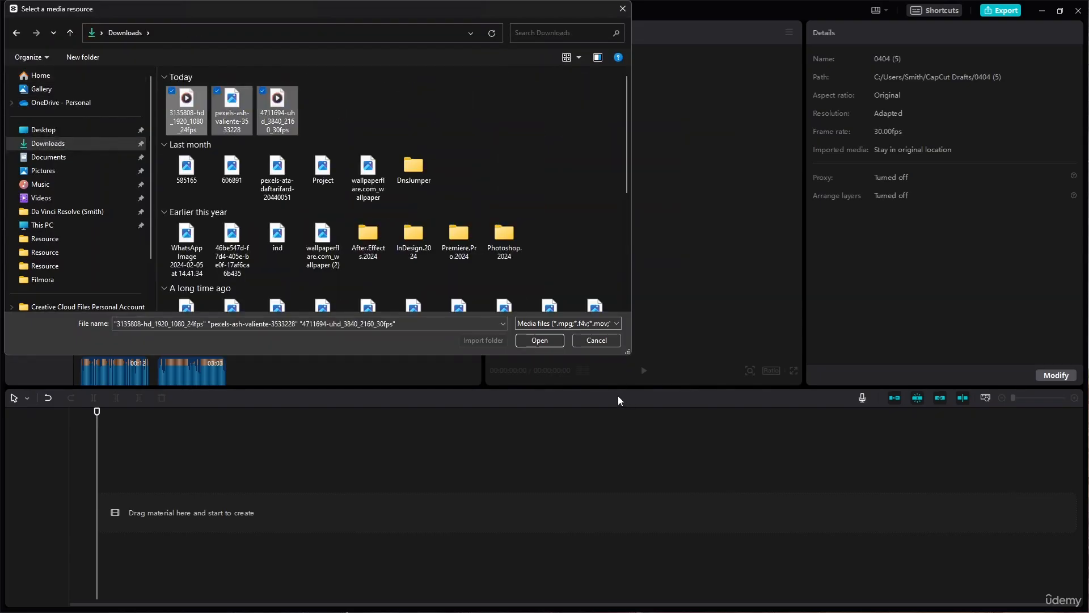
click(538, 340)
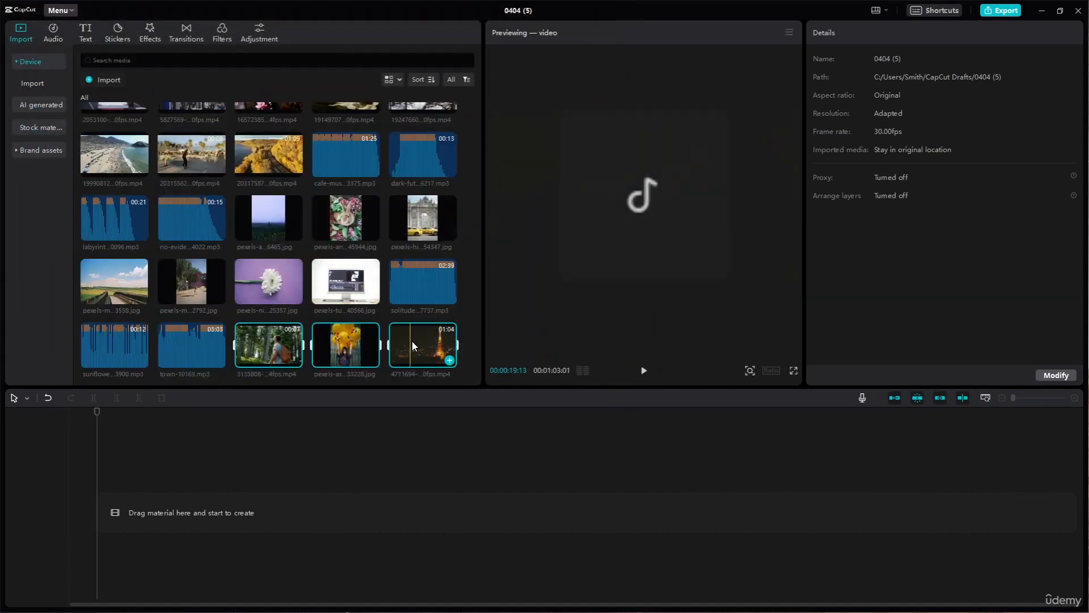
- Place the 4711694-uhd_3840_2160_30fps.mp4 night tower clip at the start of the timeline
click(269, 341)
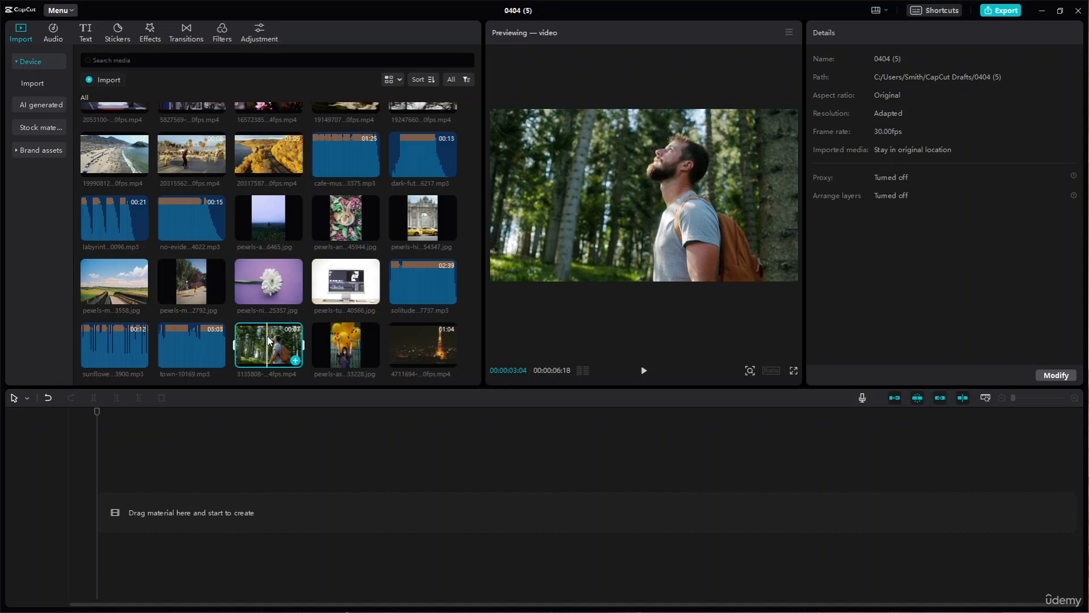
scroll(307, 273, up, 1)
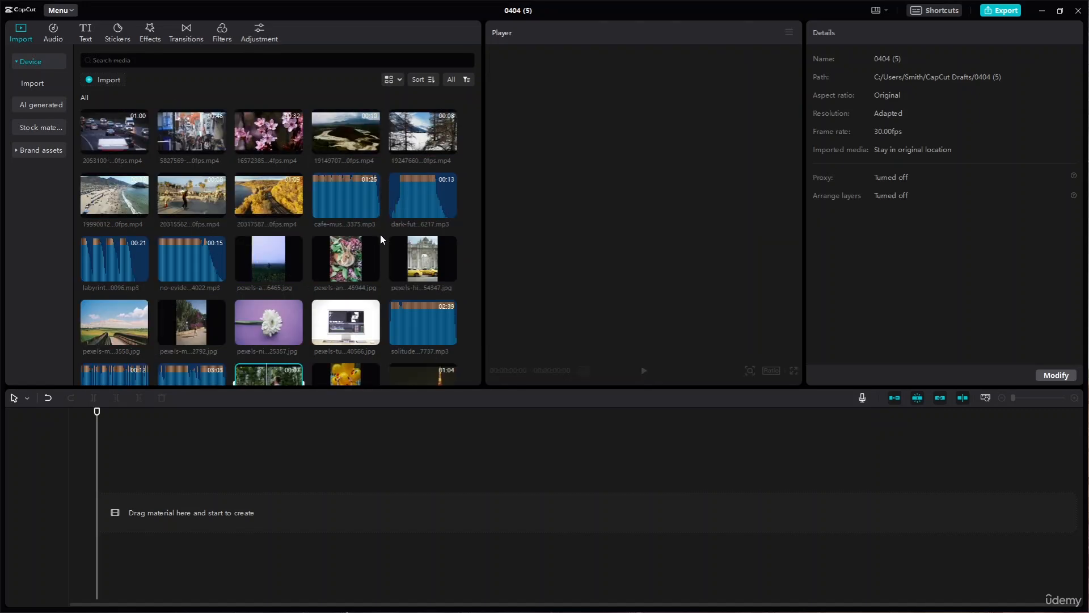
scroll(385, 242, down, 1)
drag(411, 353, 104, 512)
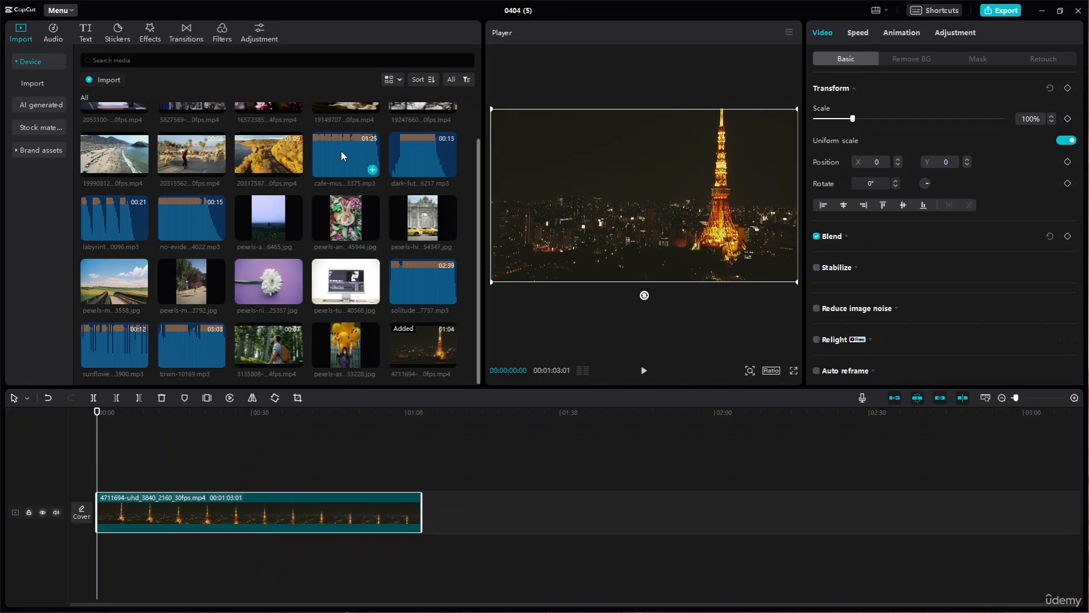
- Browse the video effects library, examining its category list and the Trending and Opening & closing effects, including DVD
click(157, 38)
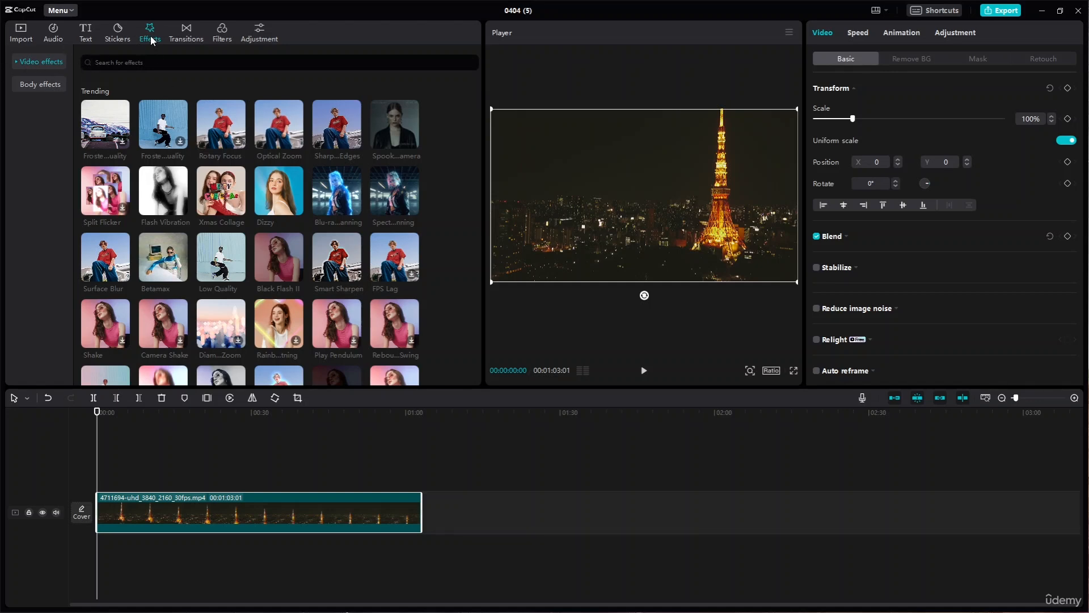
scroll(210, 199, down, 10)
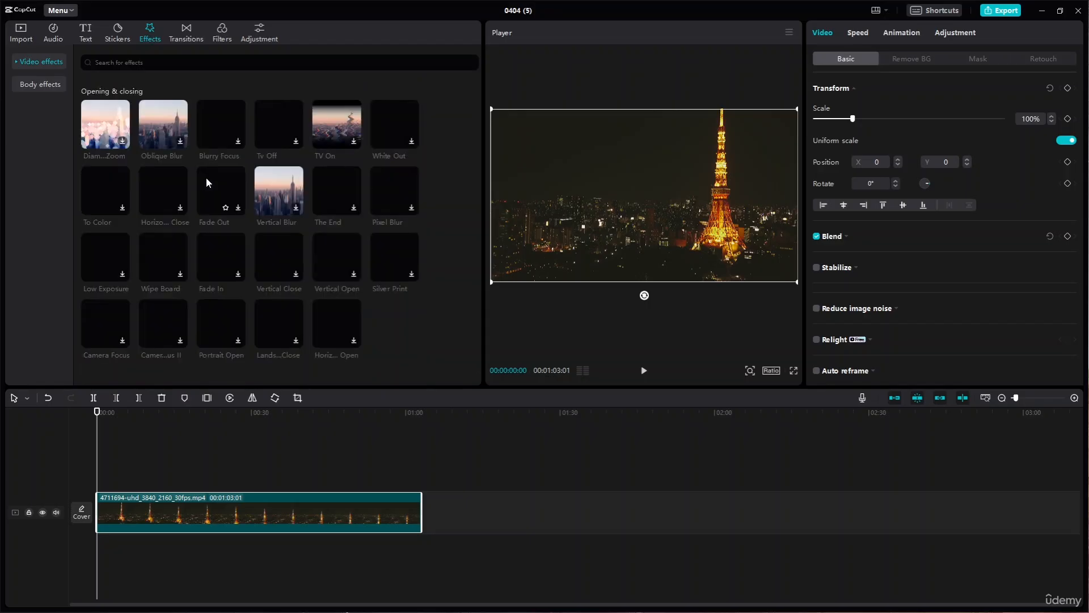
scroll(216, 170, down, 5)
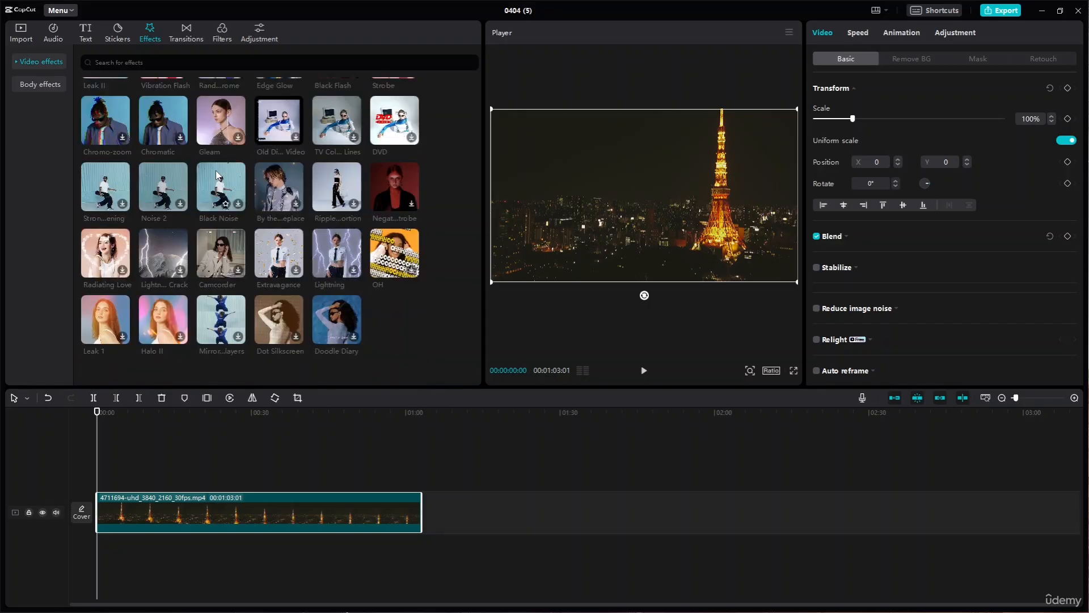
click(14, 64)
scroll(47, 158, down, 6)
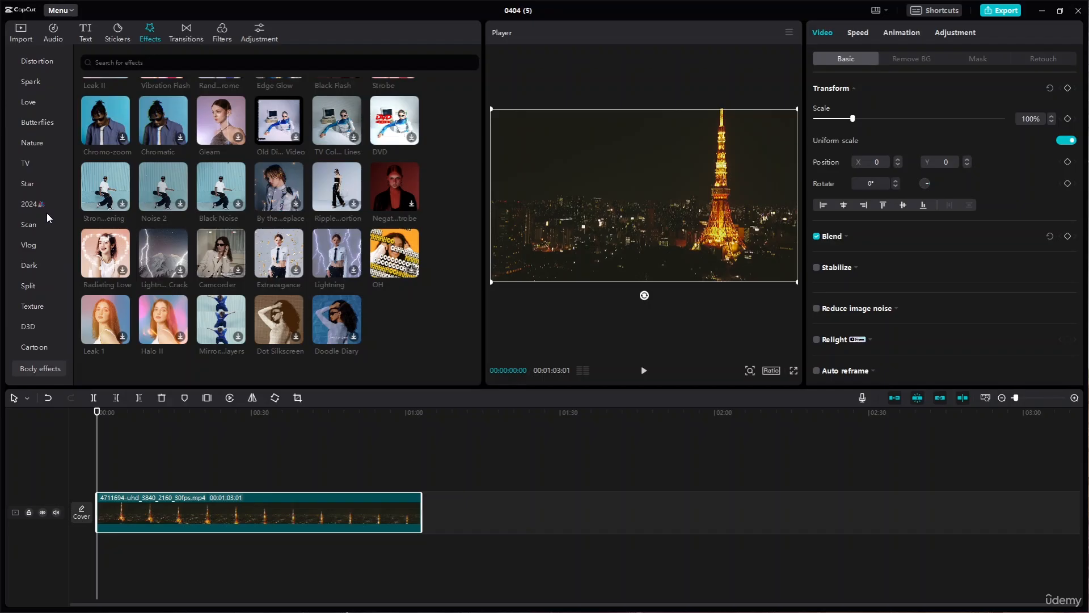
scroll(47, 215, up, 5)
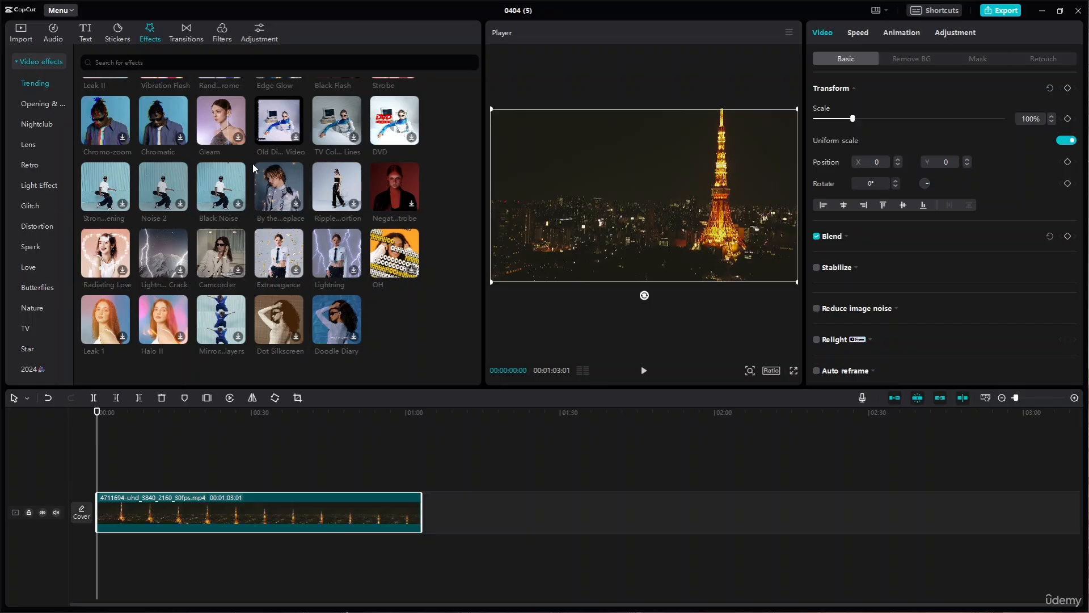
scroll(236, 227, down, 5)
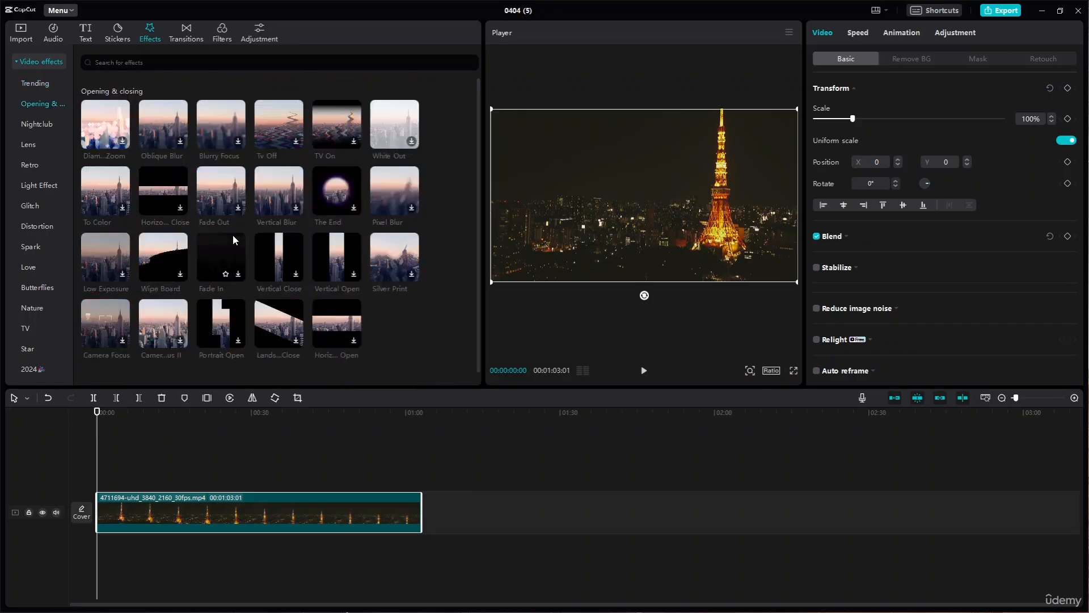
scroll(232, 235, up, 5)
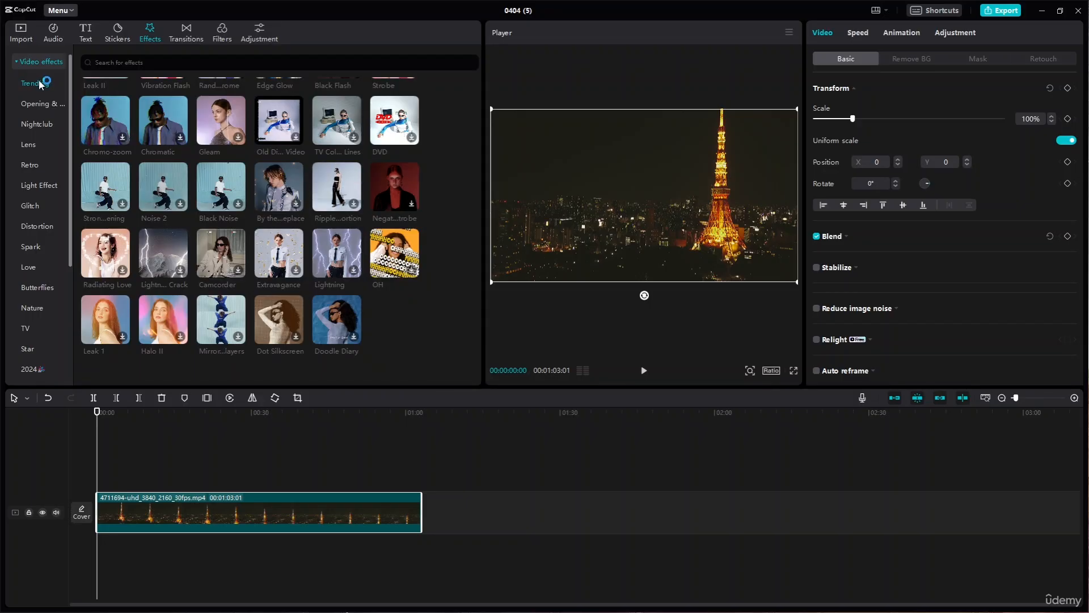
scroll(236, 170, up, 8)
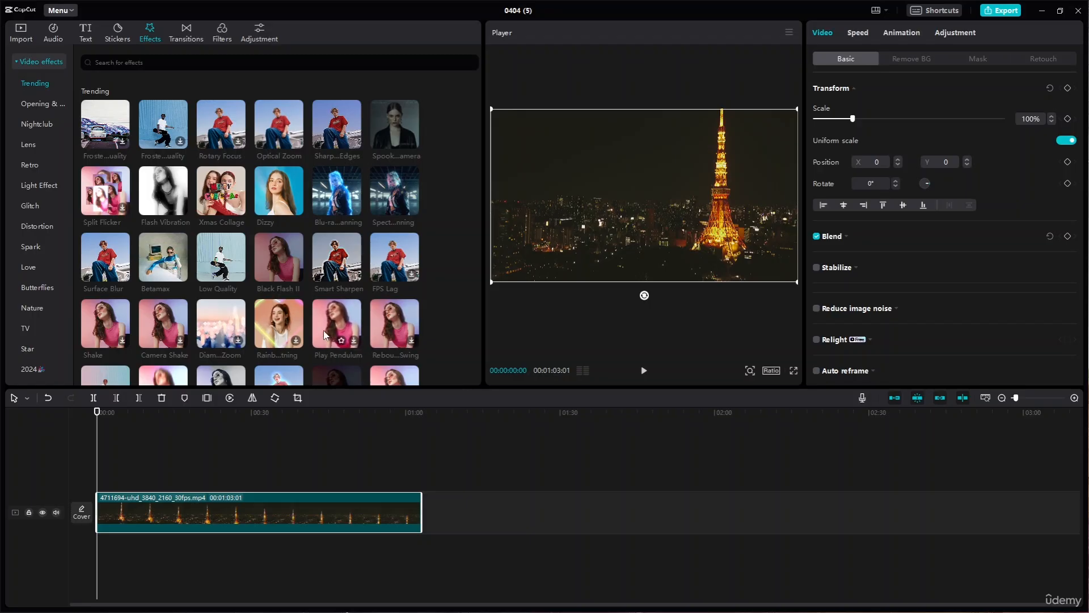
scroll(321, 328, down, 2)
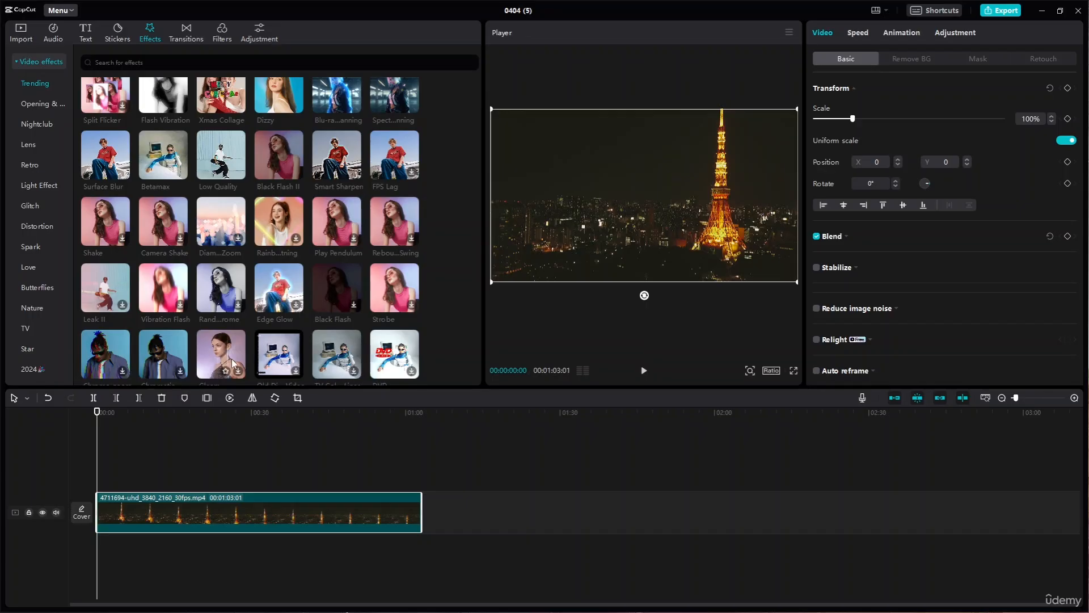
scroll(289, 347, down, 2)
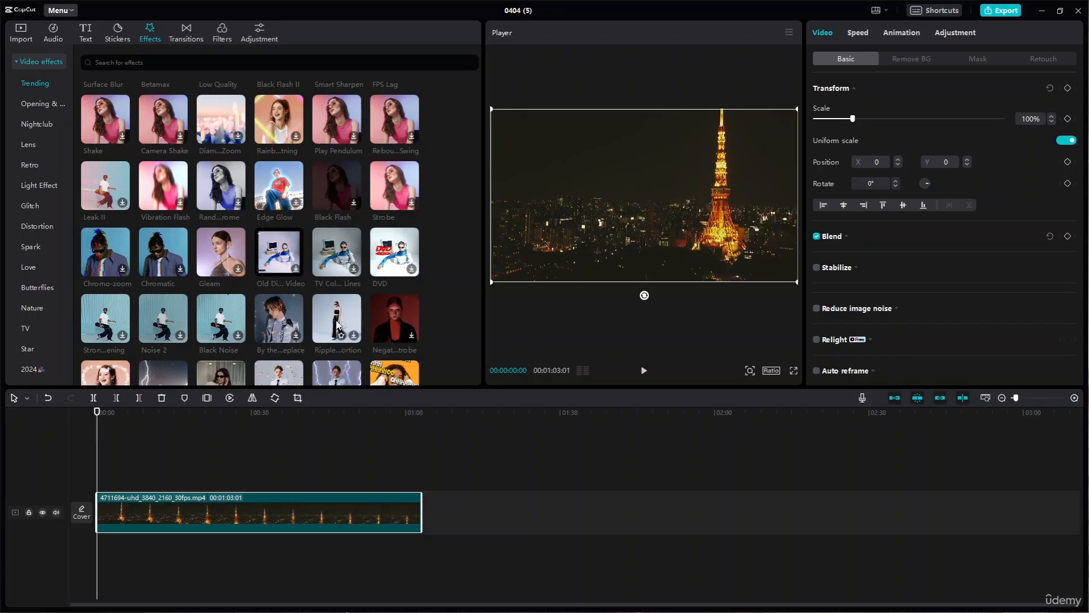
click(438, 274)
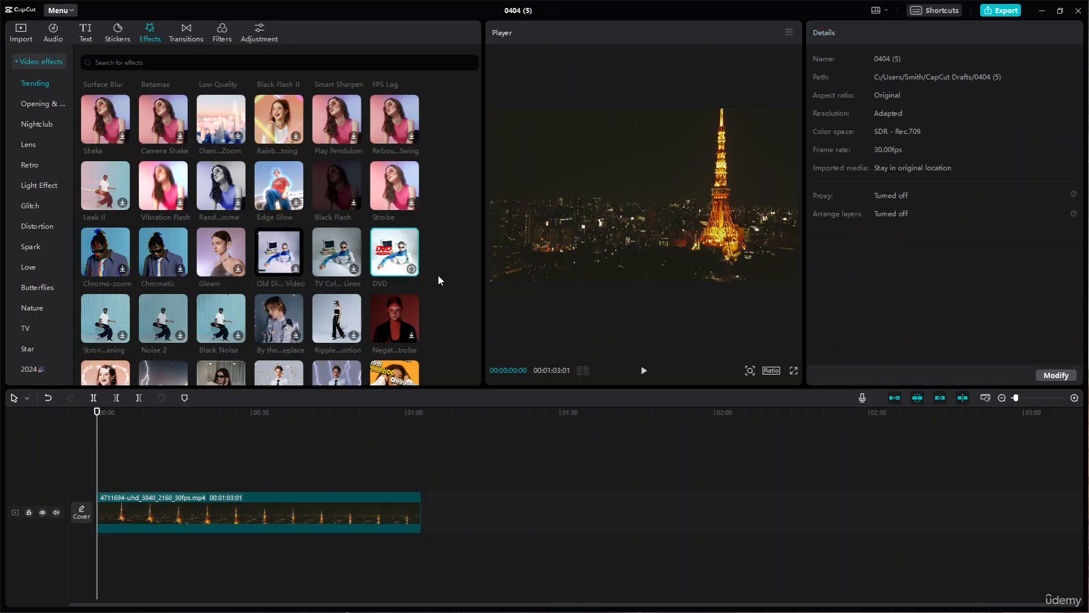
click(394, 274)
- Preview the Opening & closing effects Tv Off, Fade Out, The End and Wipe Board
click(37, 102)
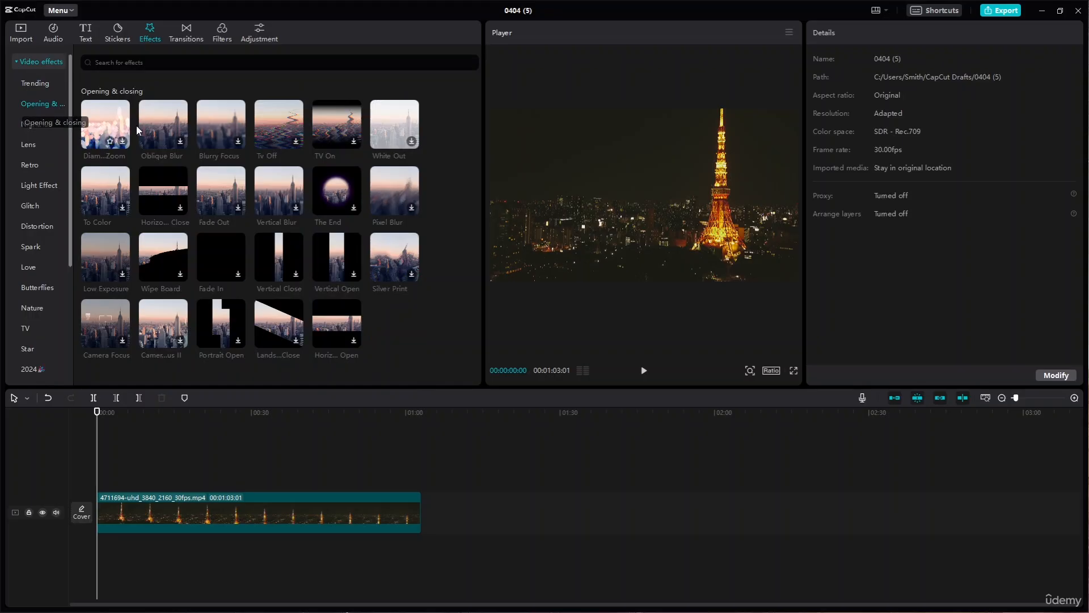
click(267, 132)
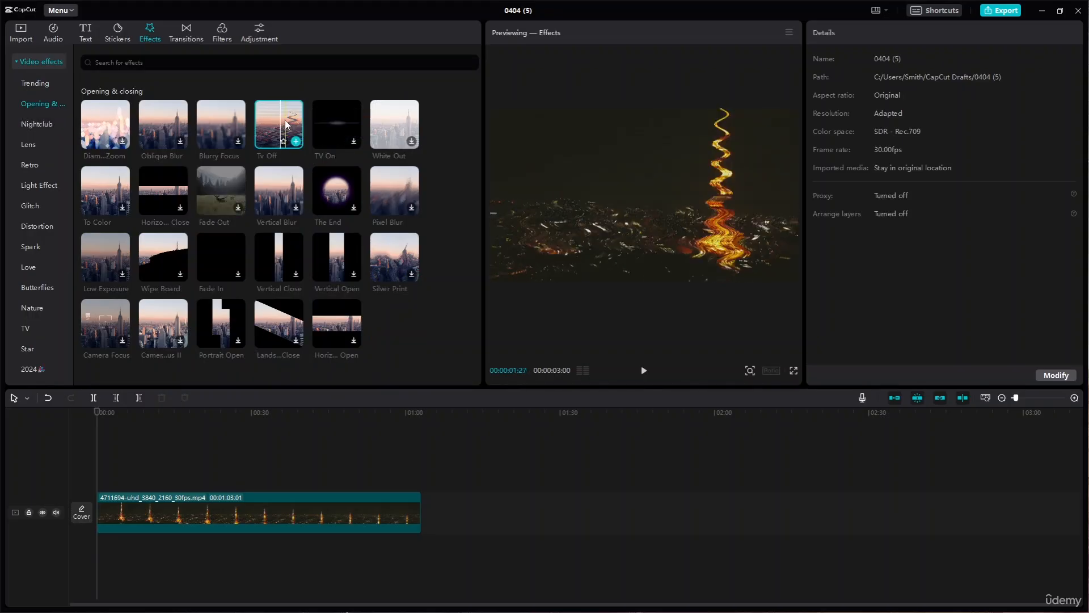
click(228, 193)
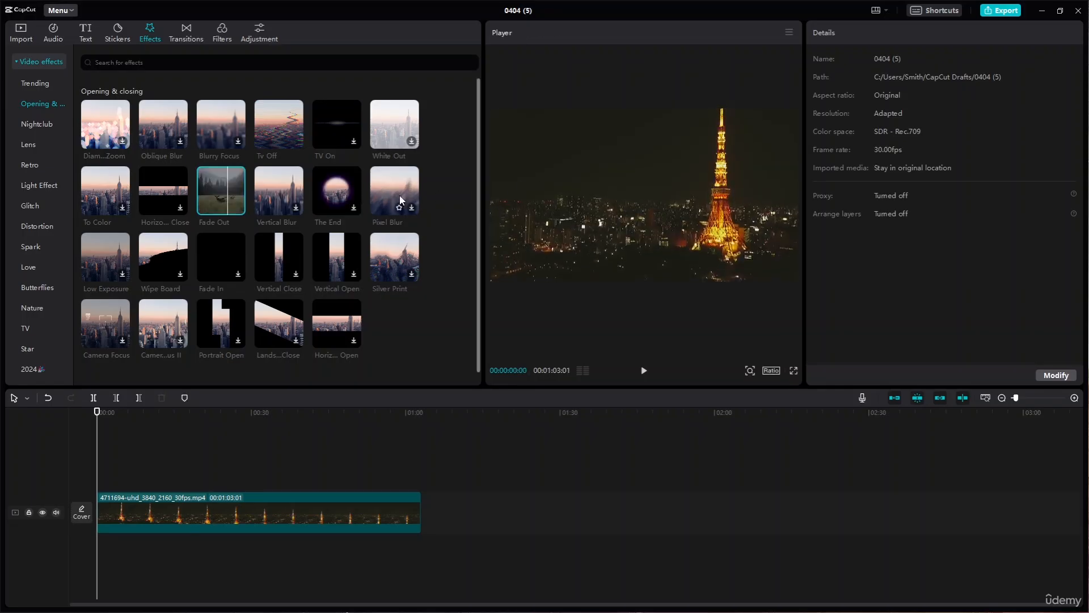
click(347, 195)
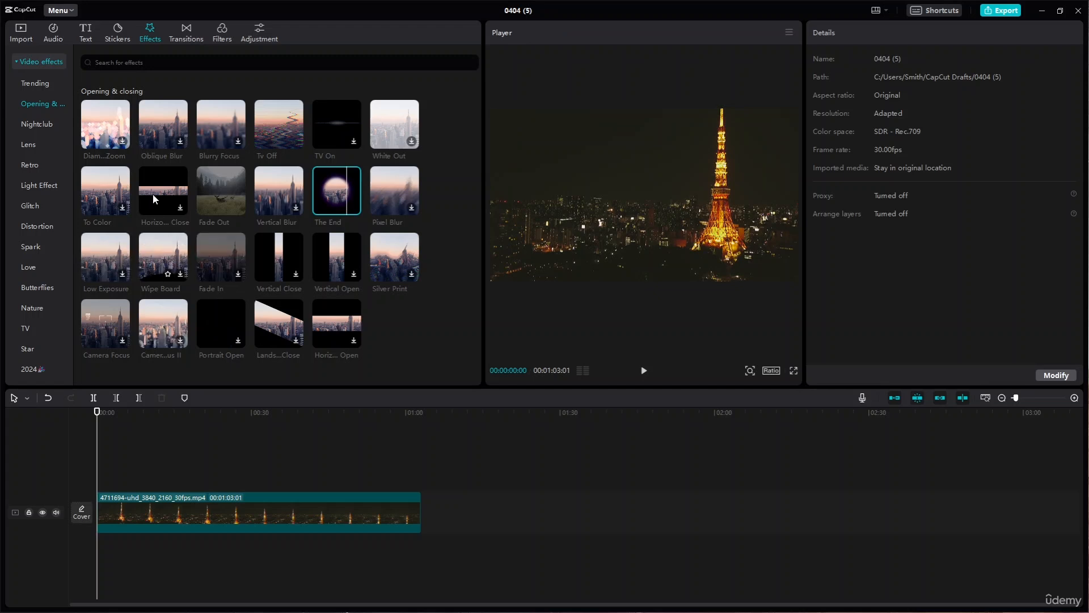
click(236, 210)
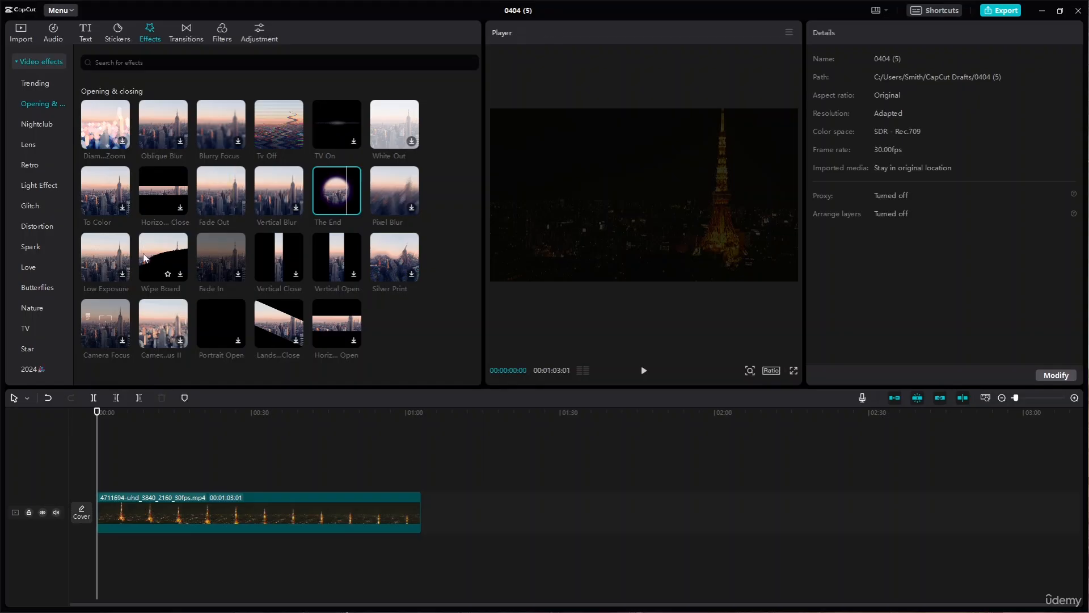
click(164, 265)
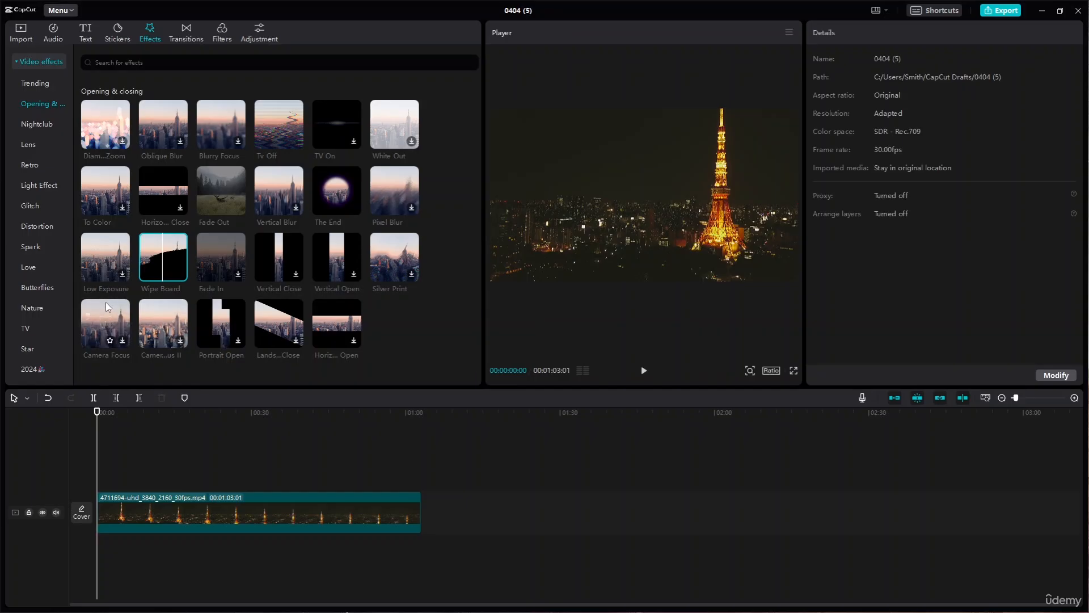
- Apply the Nightclub effect Play Pendulum directly to the tower clip and delete it again
click(40, 125)
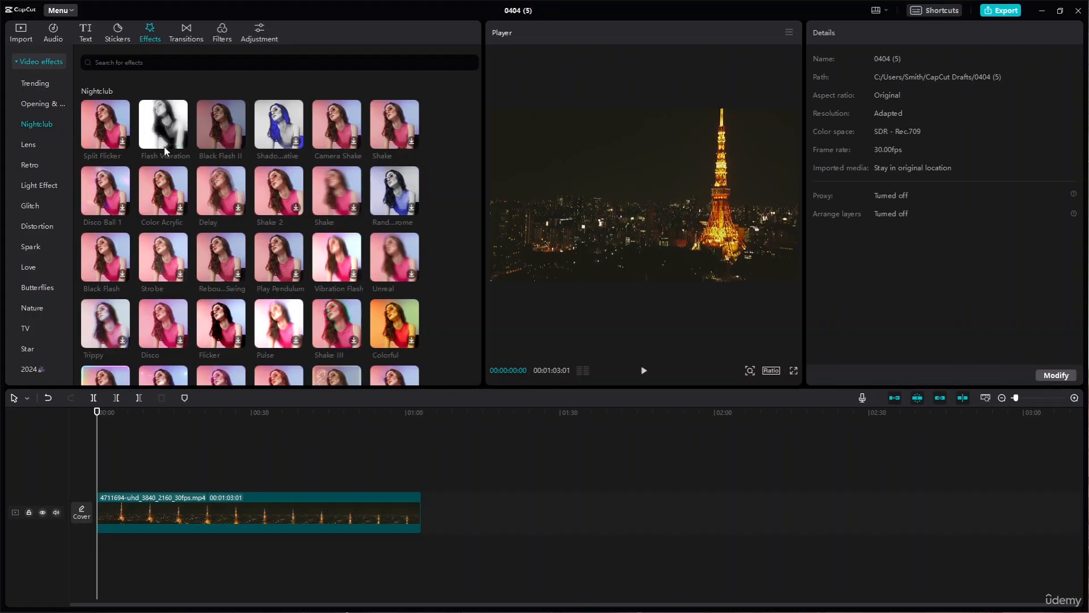
click(296, 274)
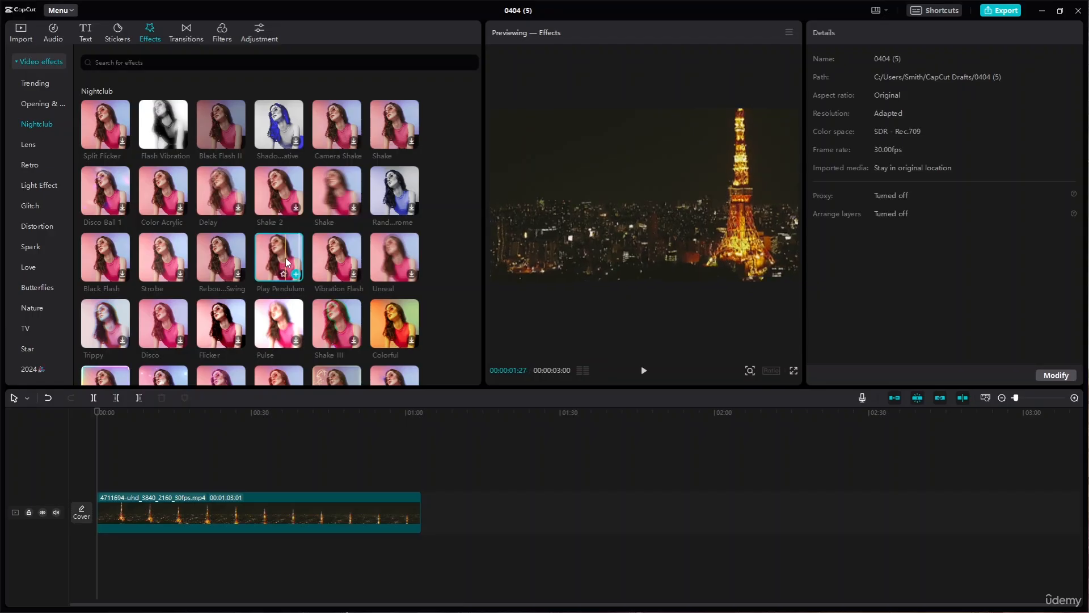
drag(284, 257, 97, 511)
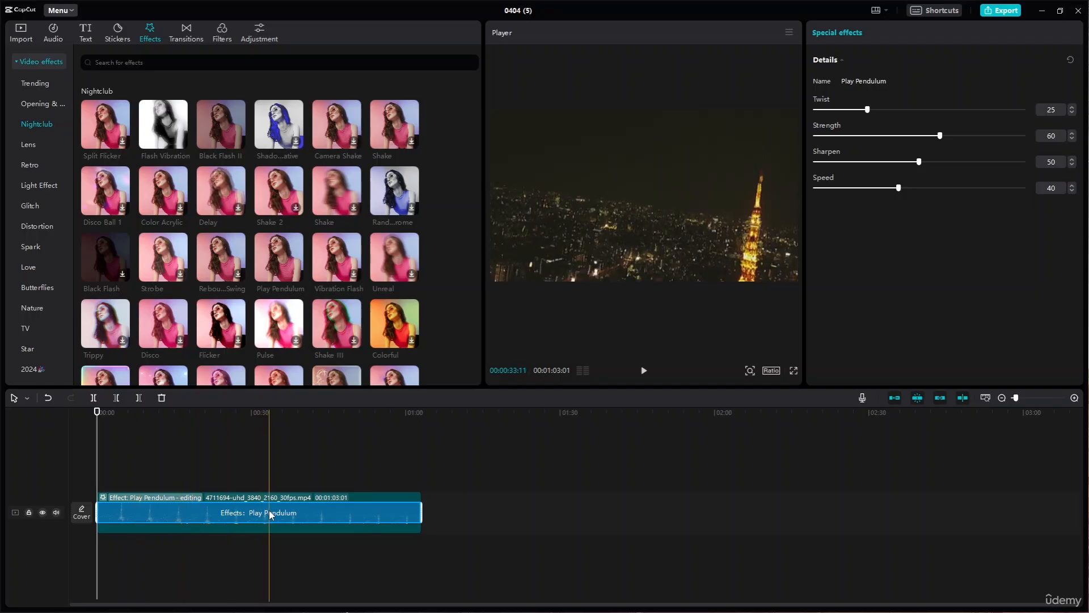
key(Delete)
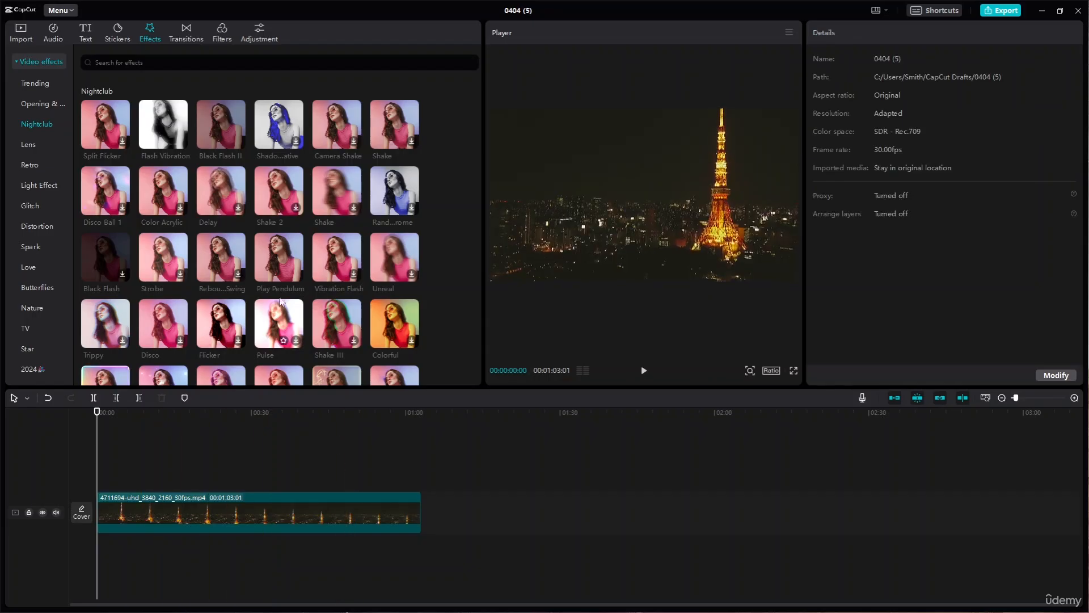
- Add the Nightclub effect Flicker on its own track and extend it to the end of the tower clip
scroll(227, 294, down, 1)
click(236, 293)
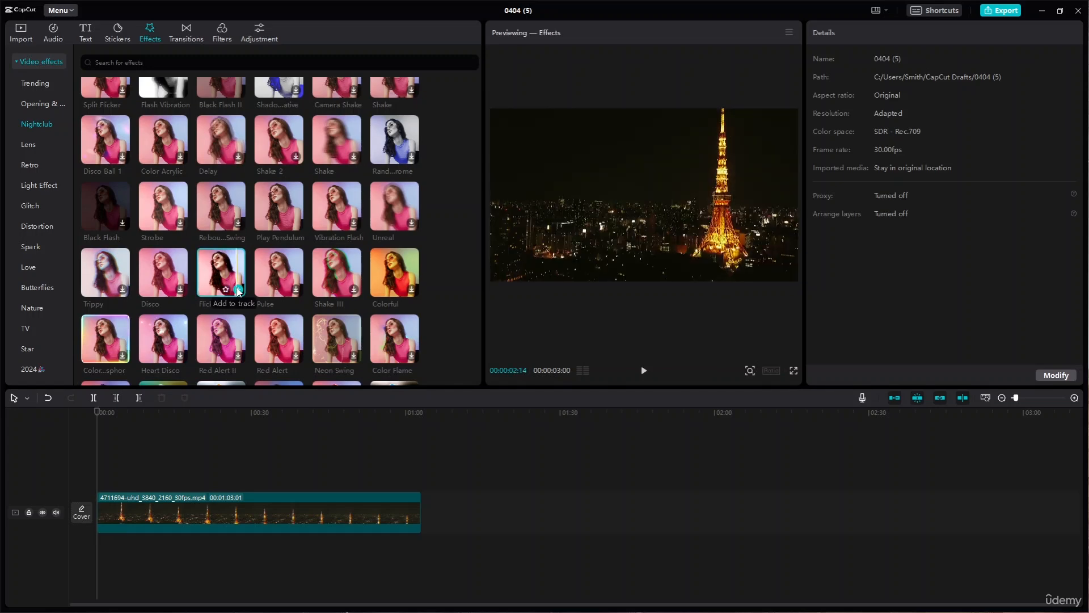
click(238, 290)
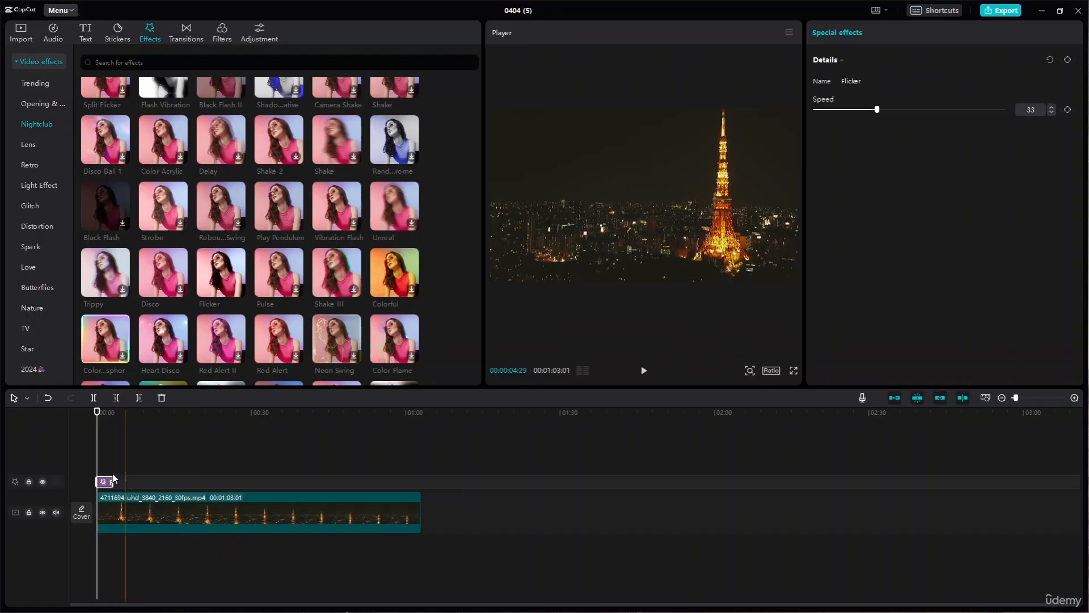
drag(113, 482, 419, 477)
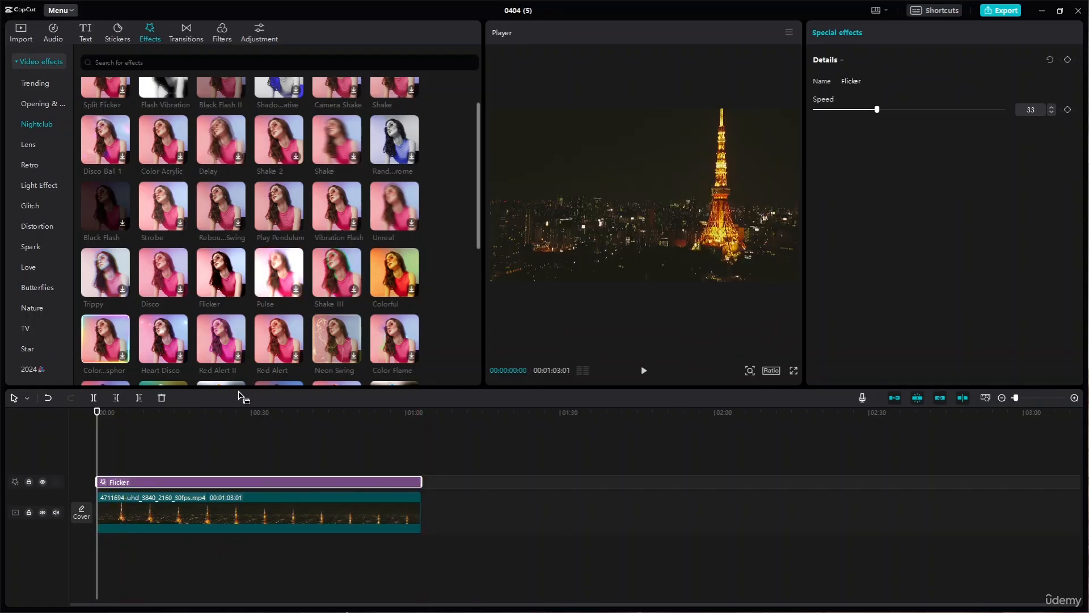
- Play back the start of the clip with the Flicker effect and delete Flicker from the timeline
click(644, 372)
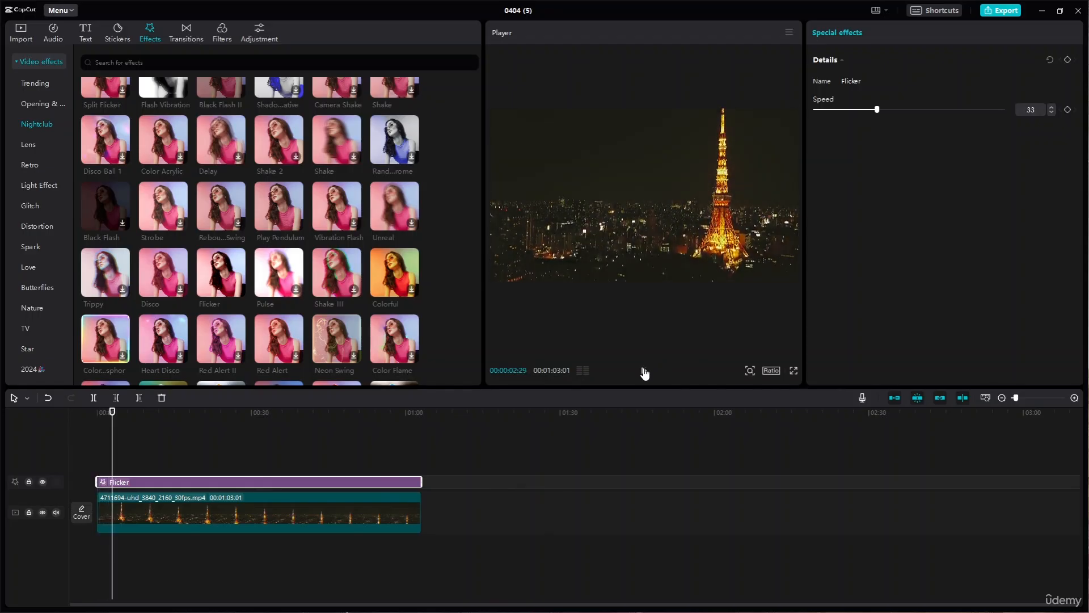
click(645, 371)
mouse_move(267, 482)
mouse_down()
mouse_move(266, 517)
mouse_move(257, 478)
mouse_up()
key(Delete)
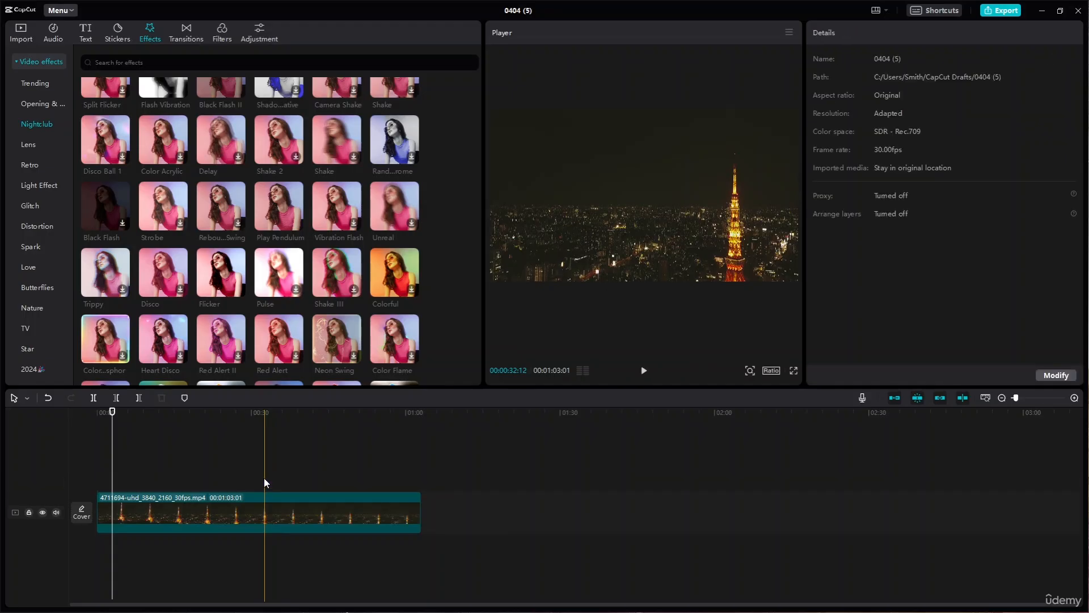
- Apply the Lens effect Exposure directly to the tower clip and play it back
click(26, 144)
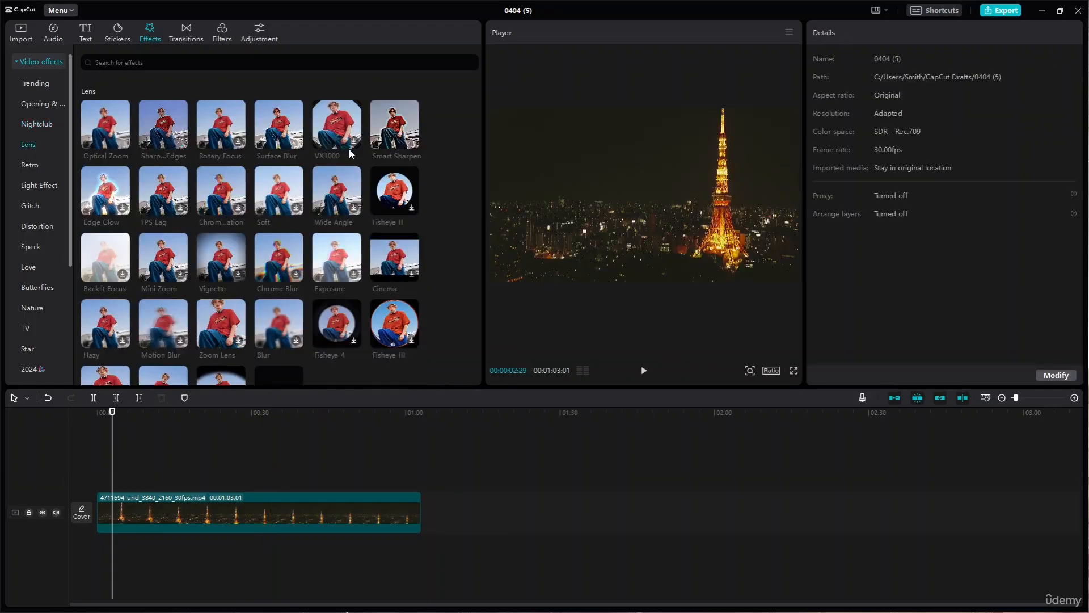
click(353, 277)
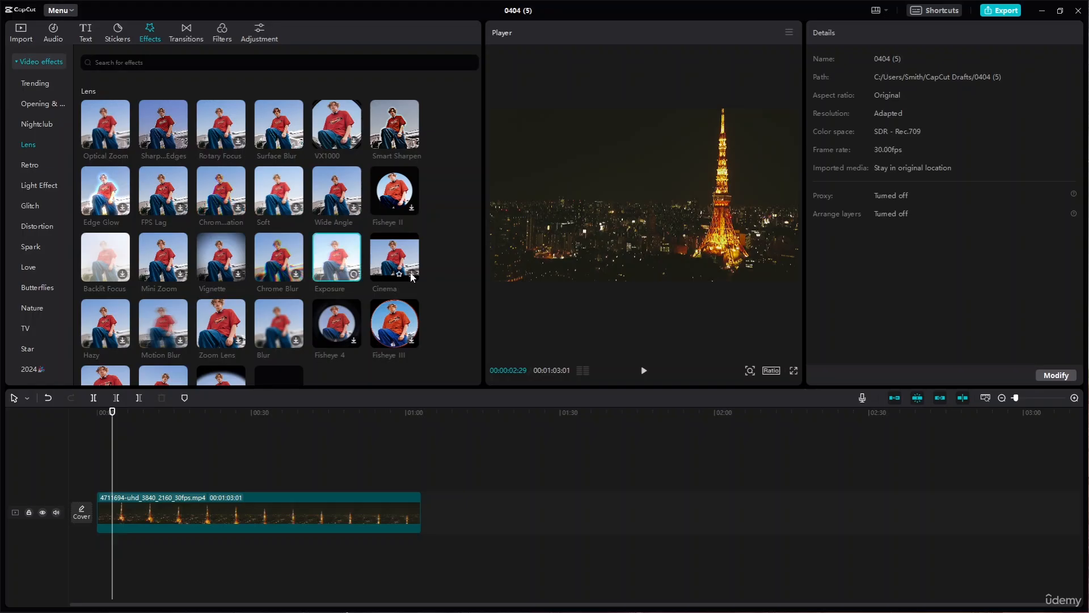
click(342, 252)
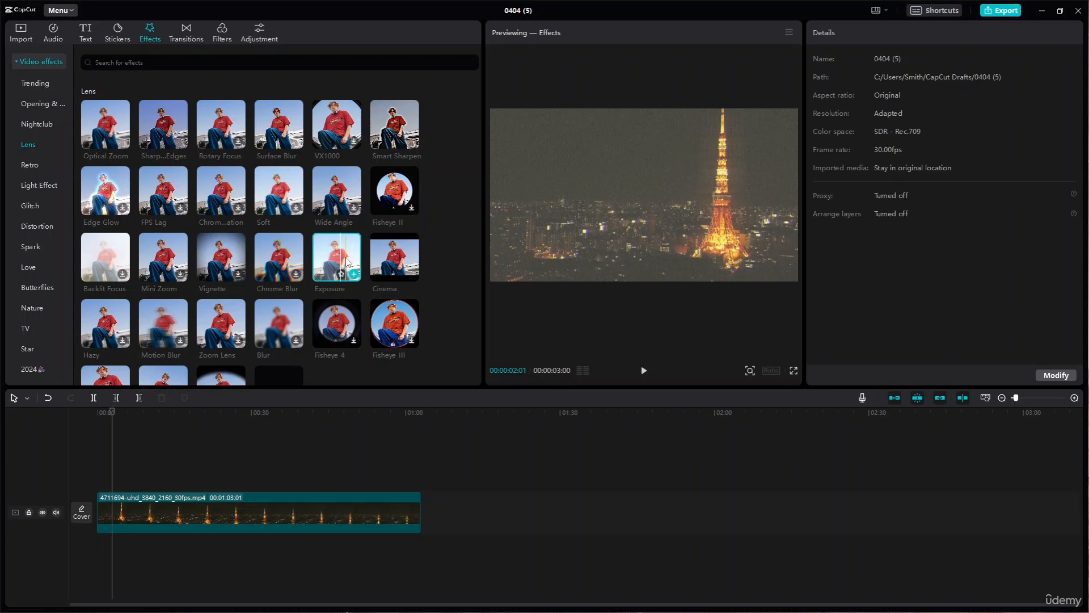
drag(349, 267, 148, 512)
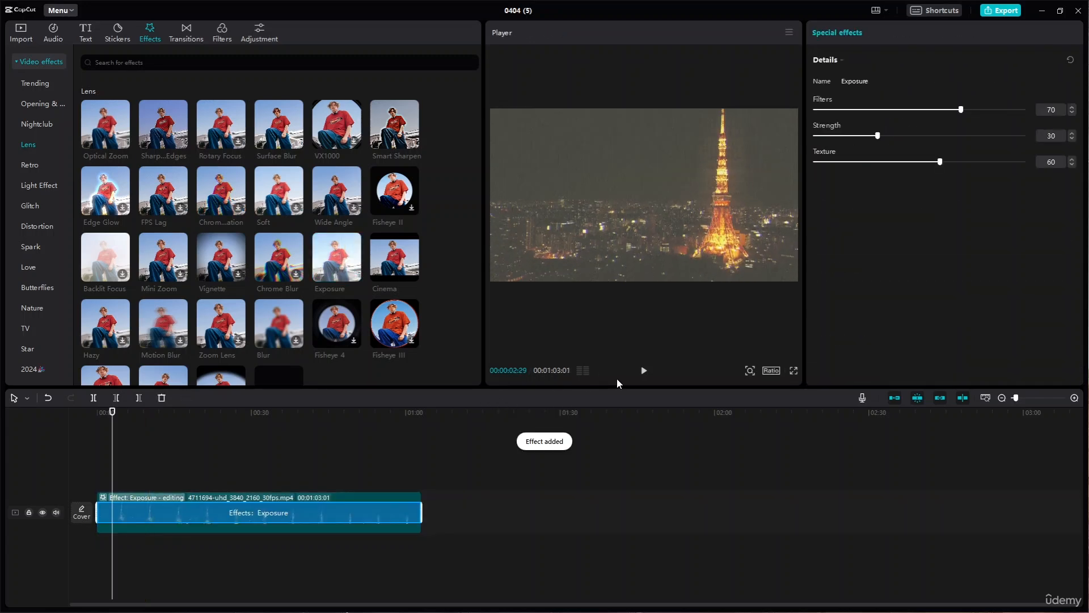
key(space)
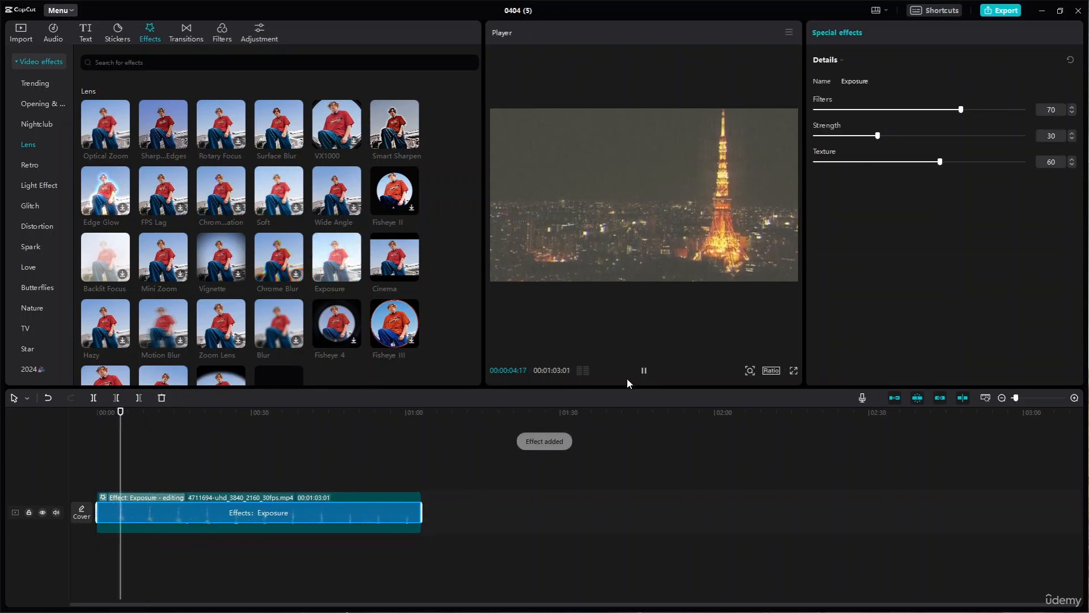
key(space)
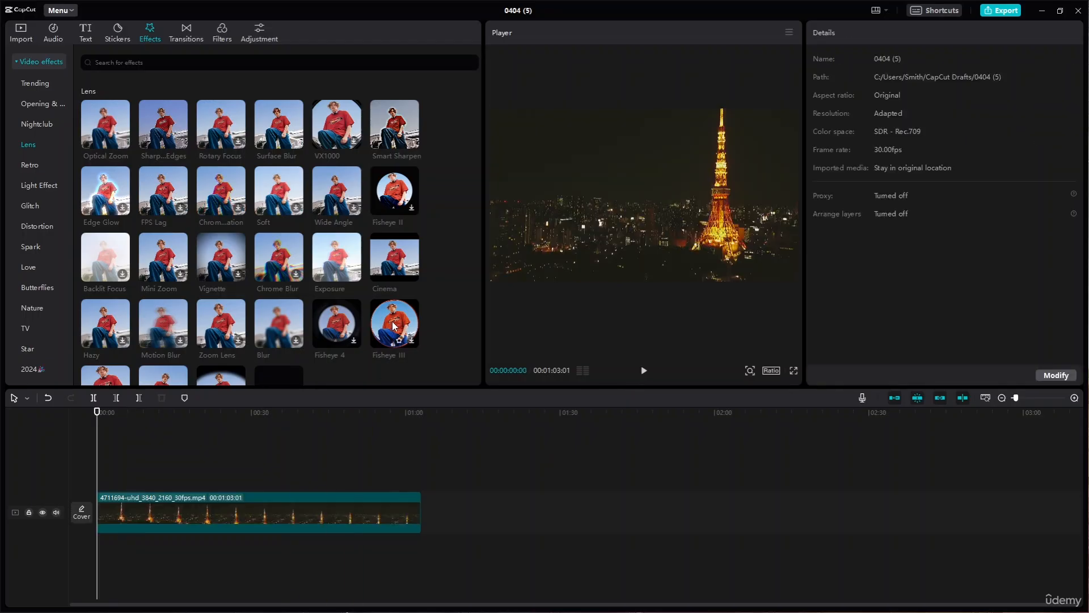
- Apply the Lens effect Cinema directly to the tower clip and play back its final part
drag(395, 326, 156, 519)
click(348, 407)
key(space)
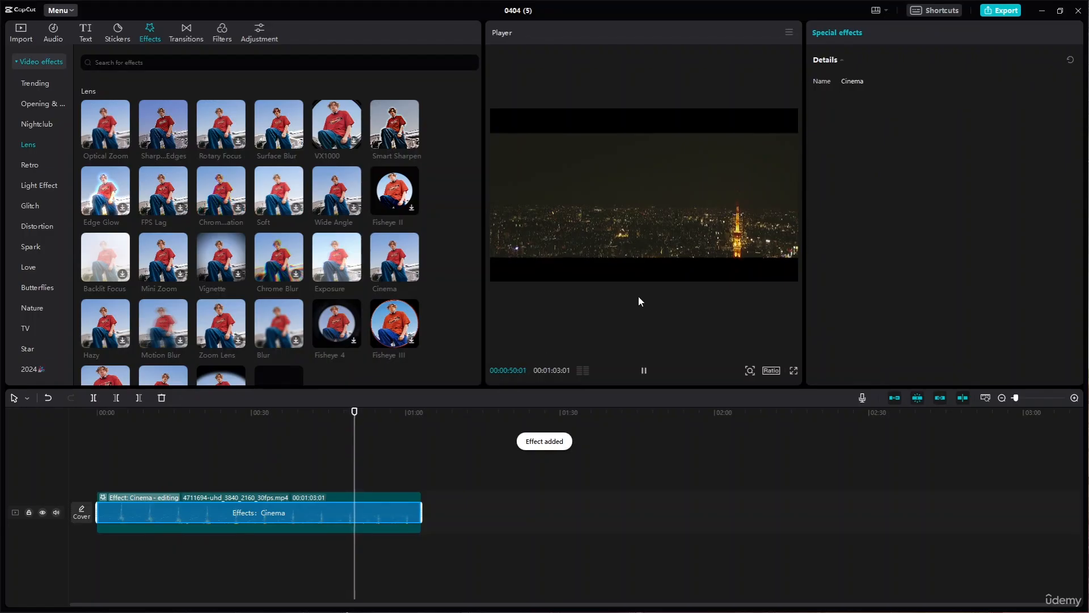
drag(345, 413, 78, 440)
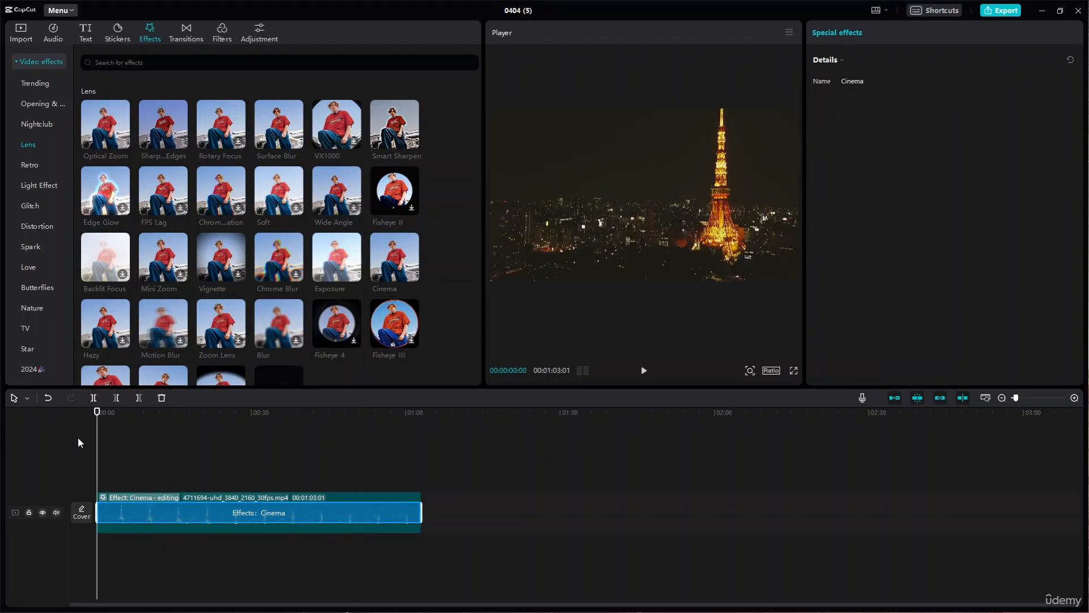
click(390, 474)
key(space)
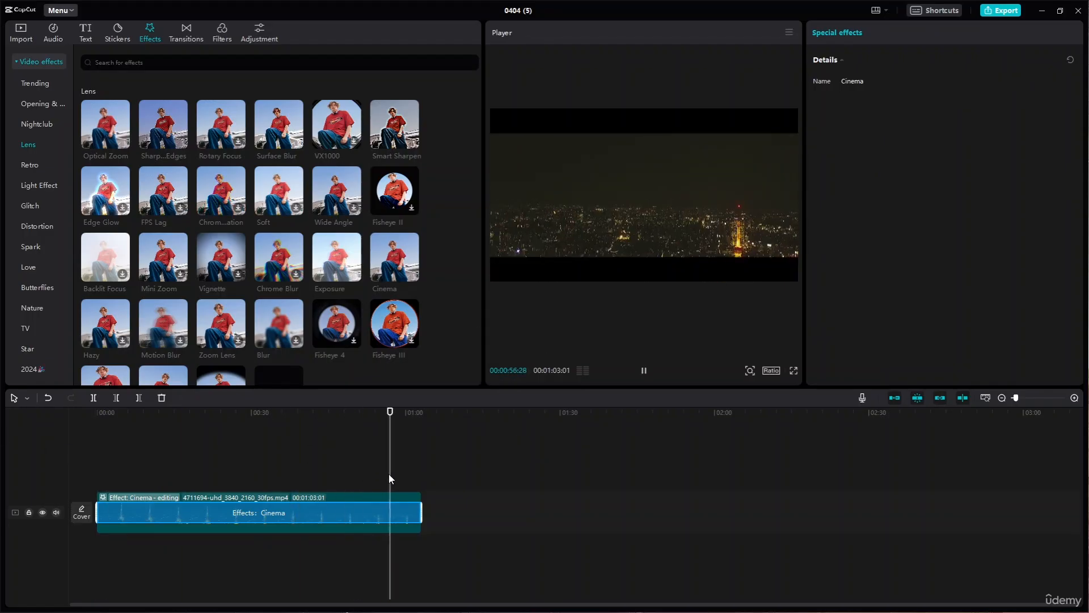
- Play back the start of the clip with the Cinema effect and delete Cinema from the clip
click(101, 410)
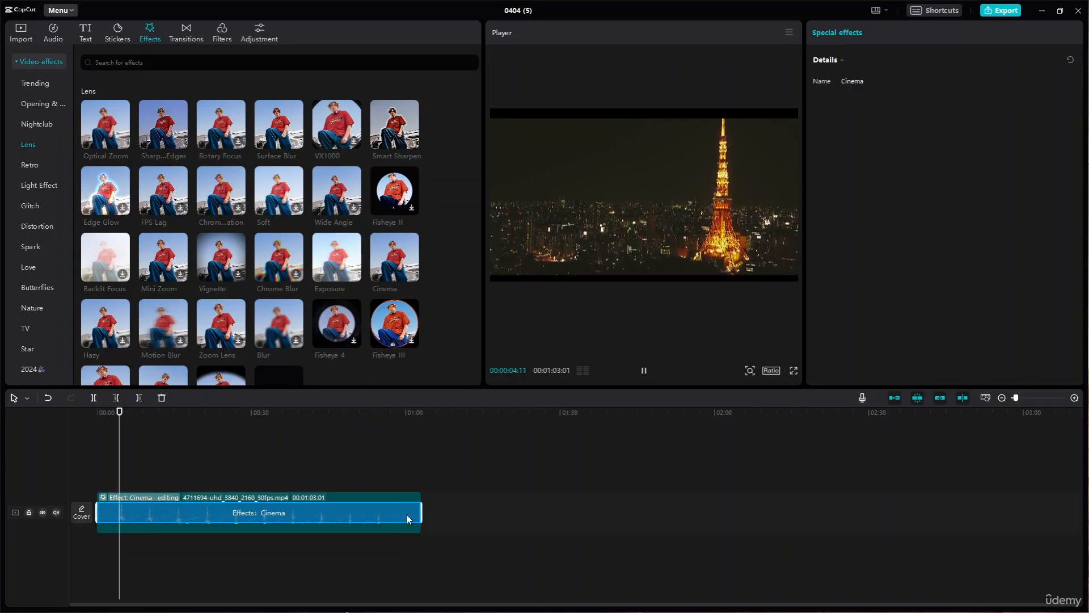
right_click(332, 520)
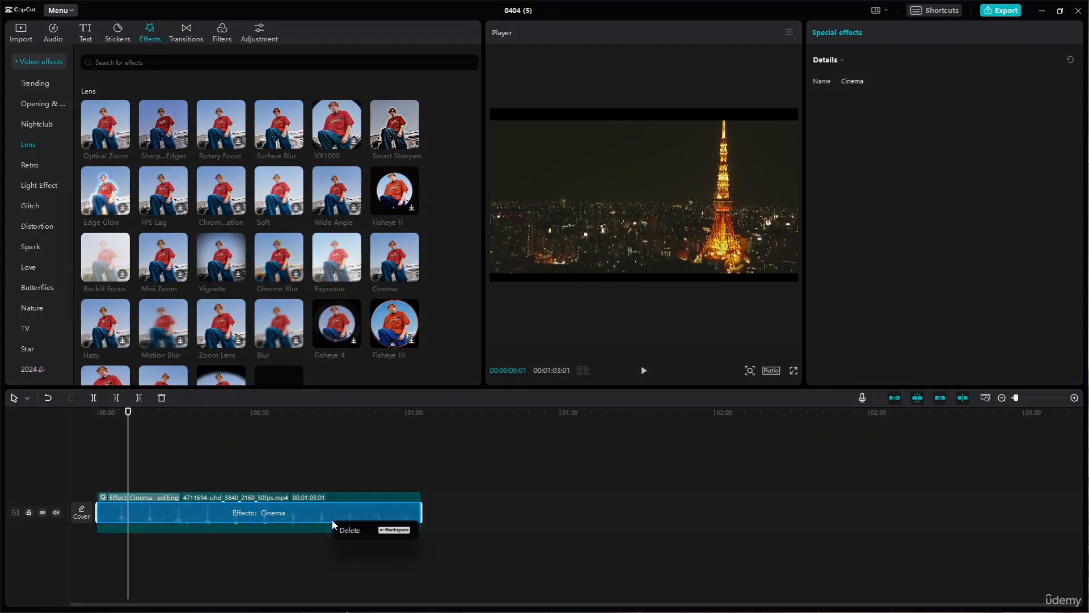
click(309, 517)
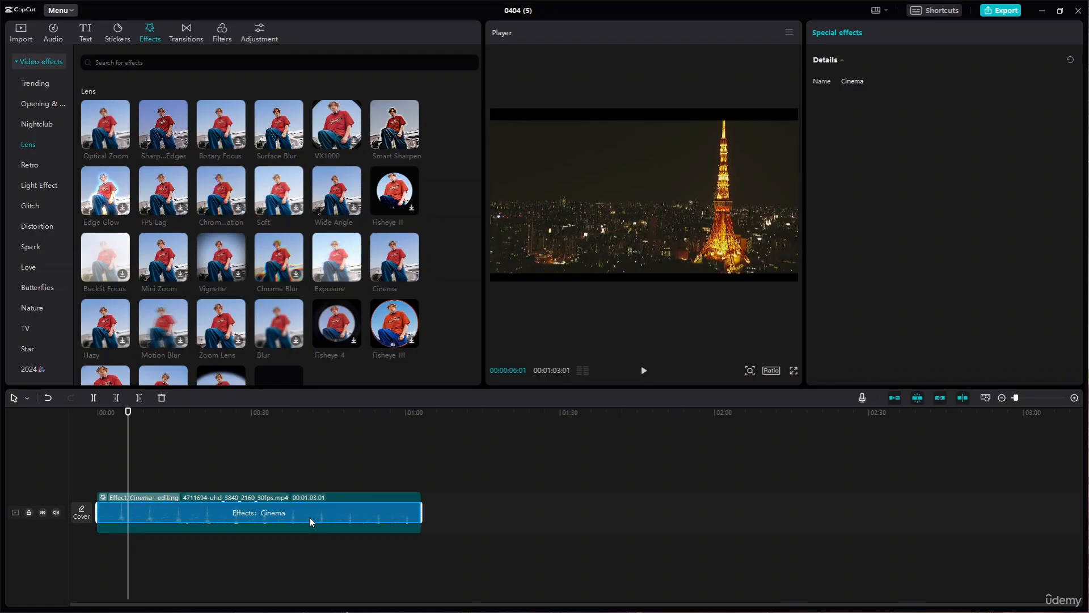
key(BackSpace)
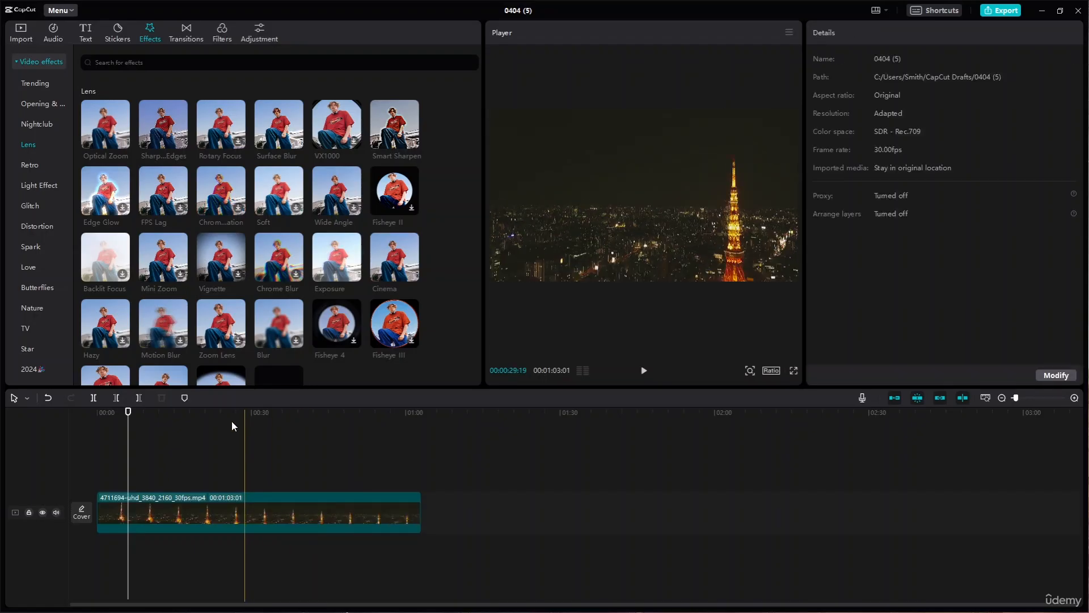
- Mark the Retro effect Retro Check as a favorite and open the Favorites category
click(29, 168)
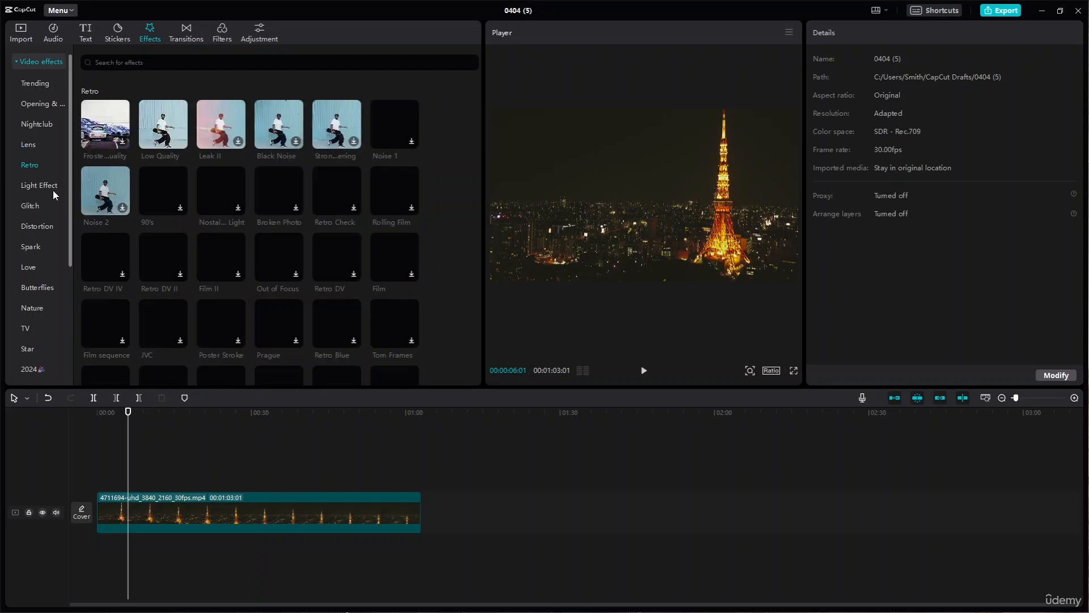
click(44, 190)
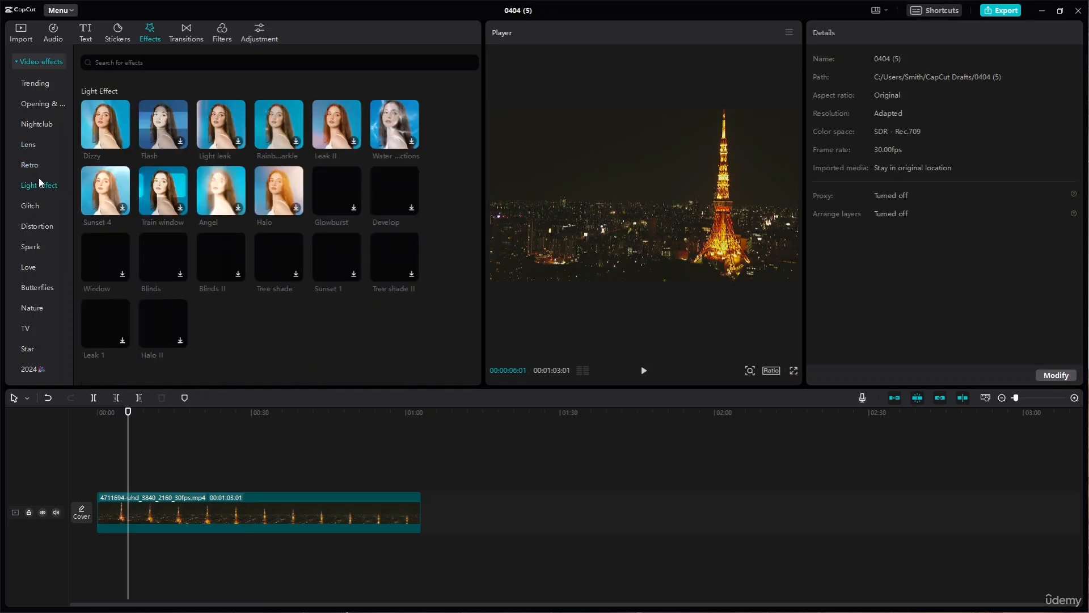
click(31, 165)
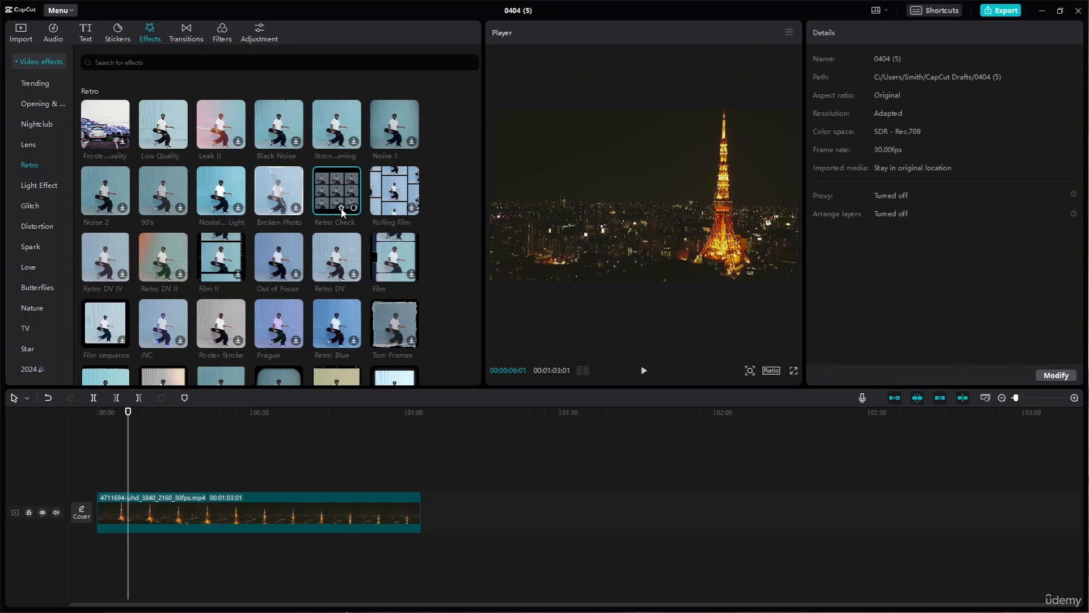
click(341, 208)
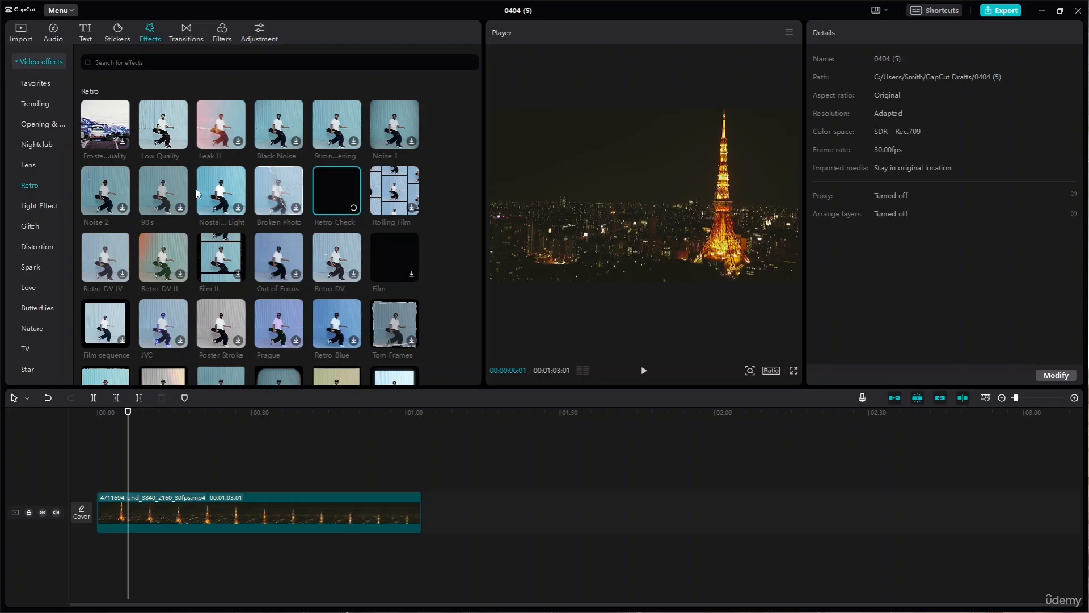
click(36, 84)
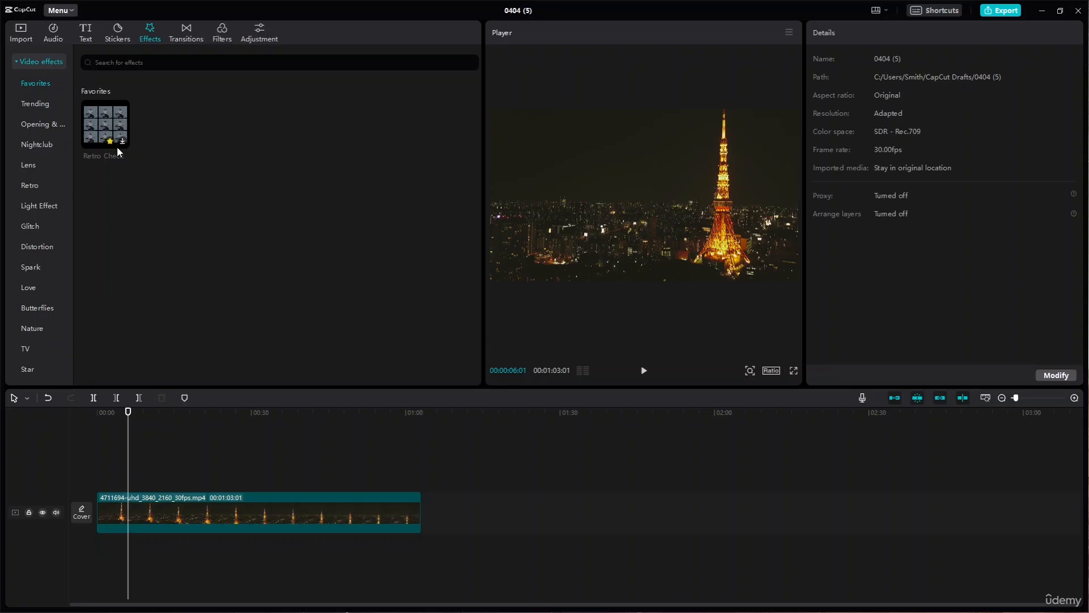
- Return to the Retro category and remove Retro Check from the favorites
click(44, 105)
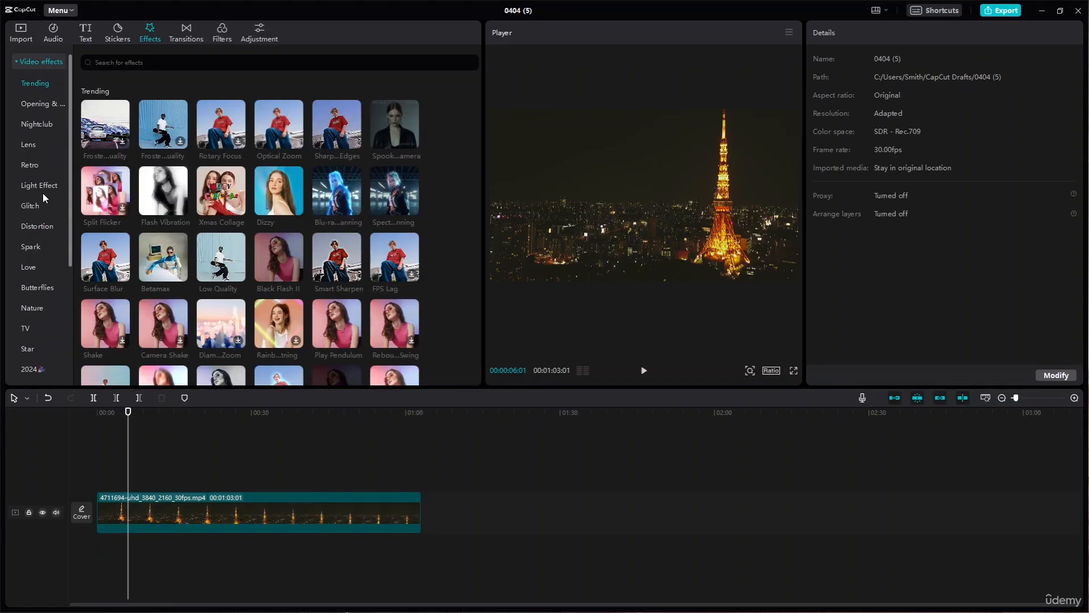
click(35, 164)
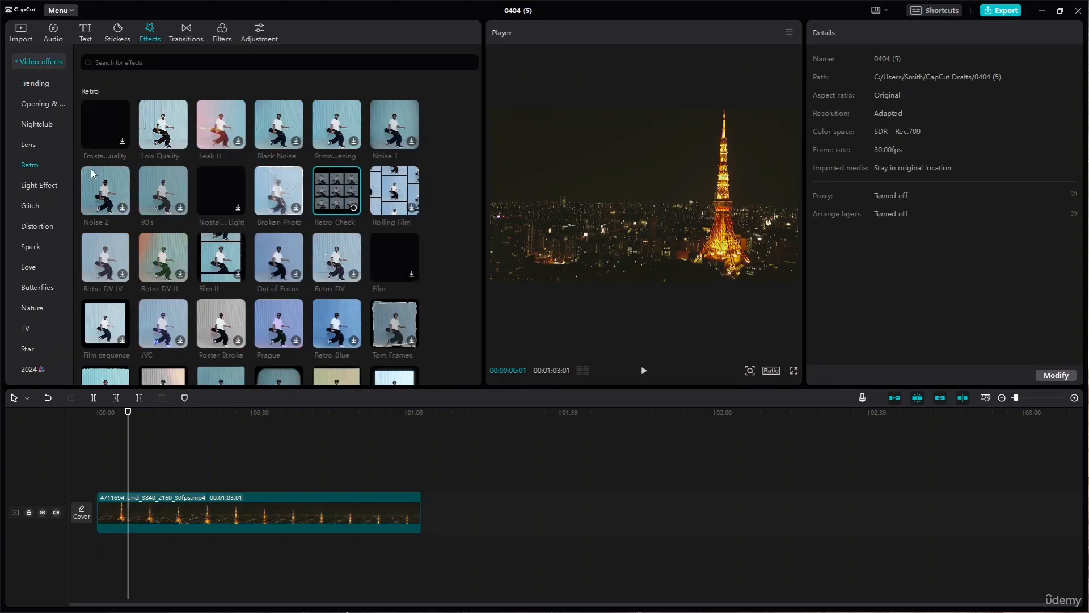
click(341, 208)
click(341, 209)
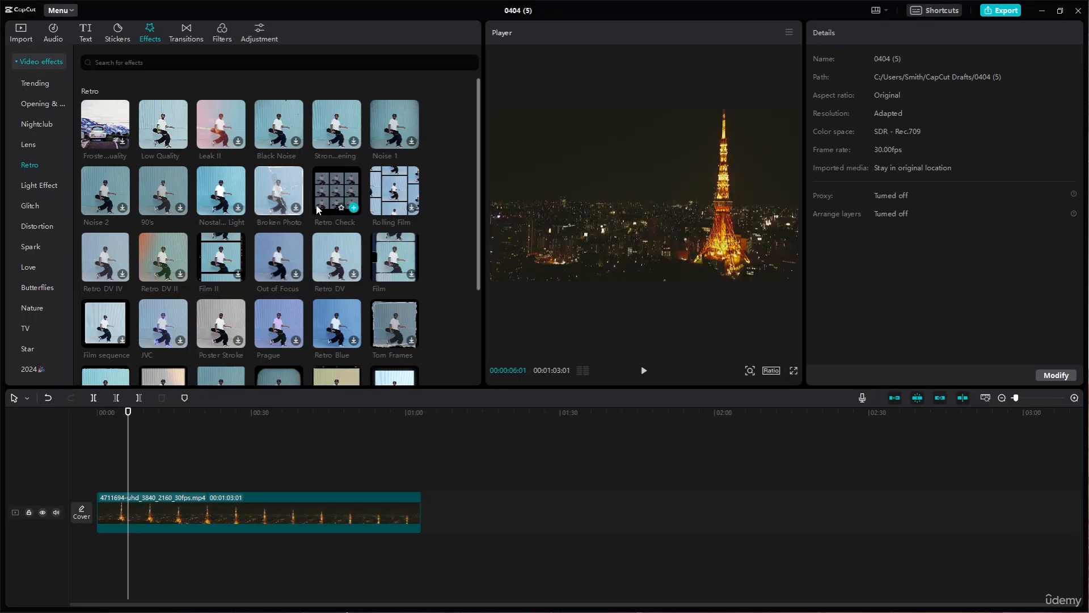
- Download the Retro effects Retro DV II and Retro DV, and browse the Light Effect, Glitch, Distortion, Spark and Butterflies categories
click(180, 272)
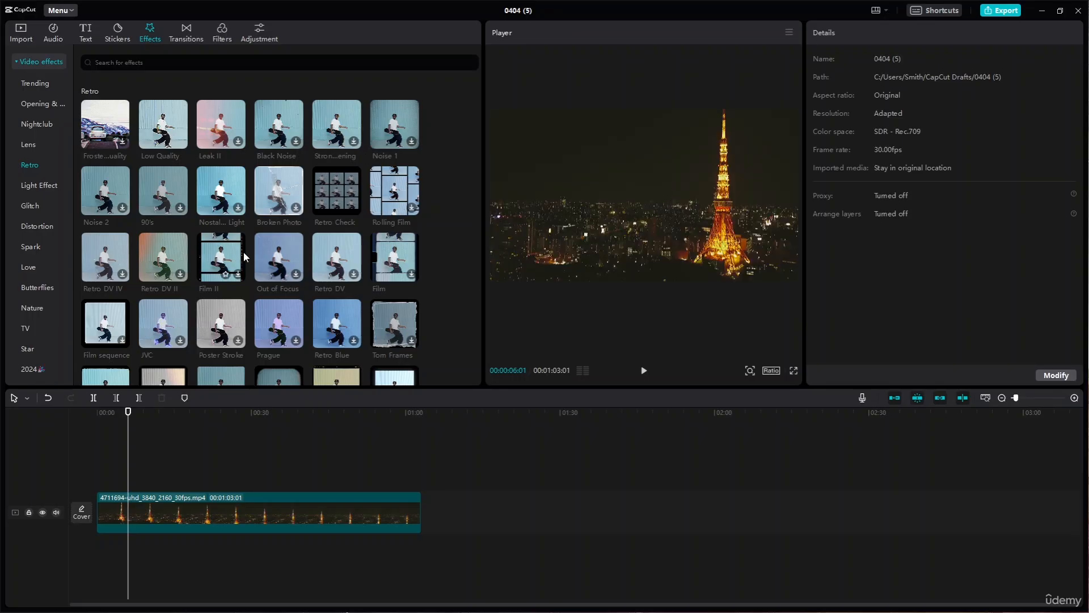
click(354, 274)
scroll(51, 258, down, 5)
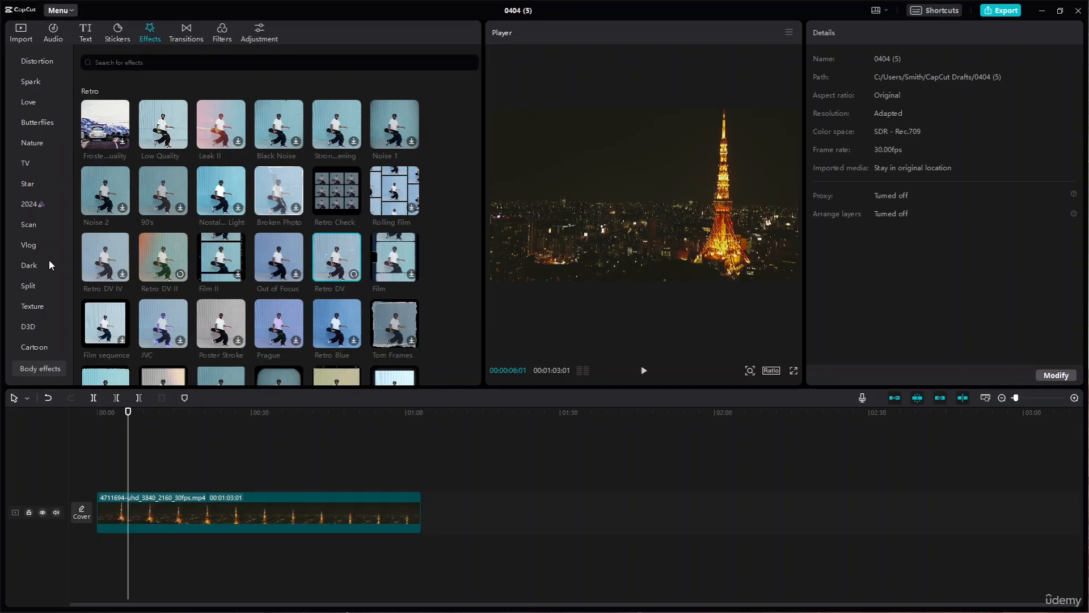
scroll(247, 240, up, 5)
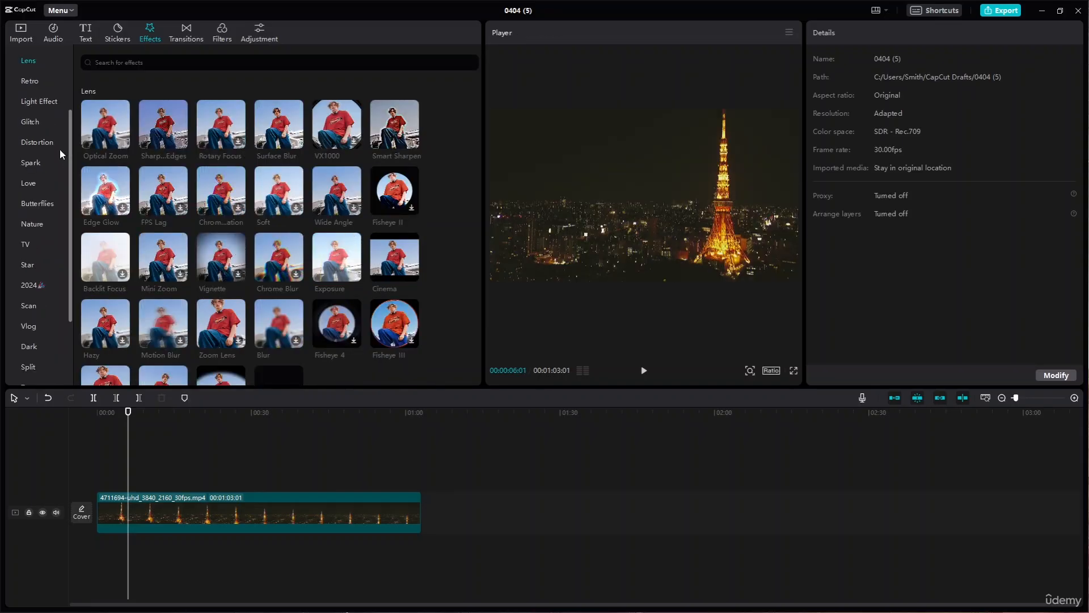
click(50, 104)
click(33, 124)
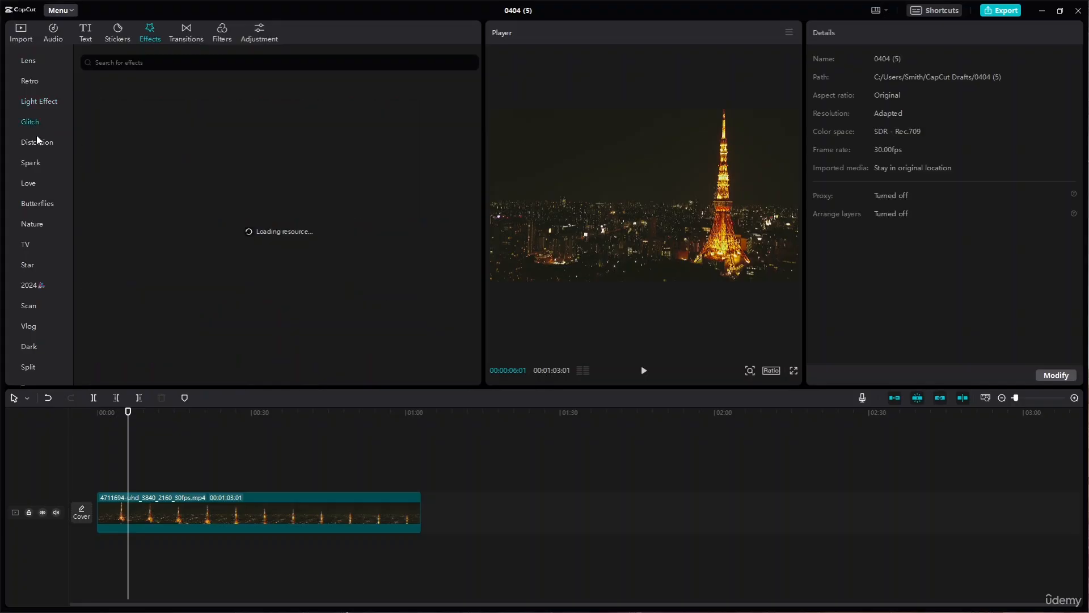
click(41, 142)
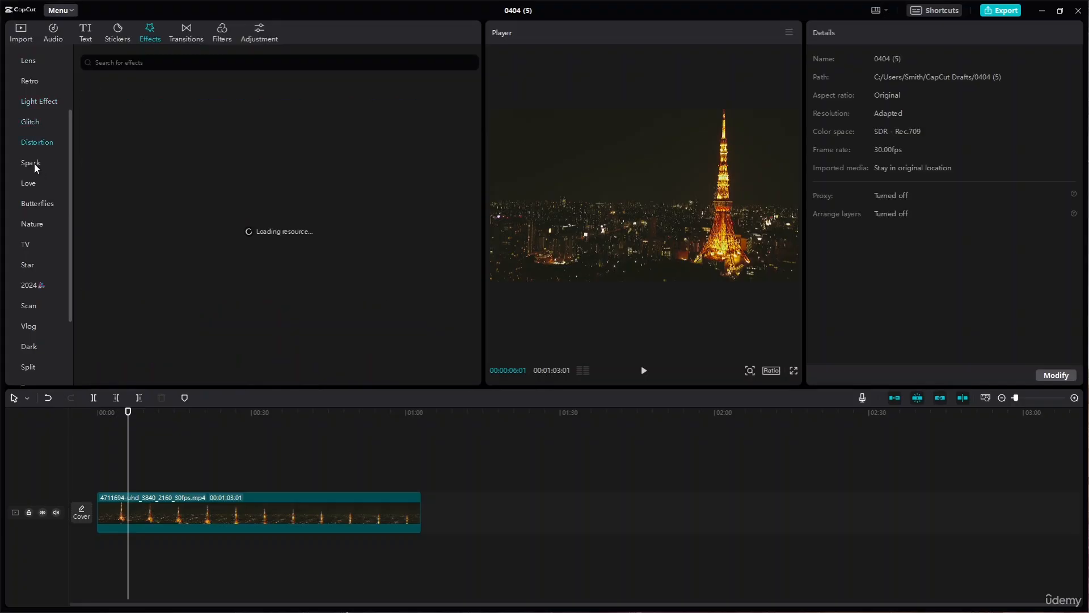
click(34, 164)
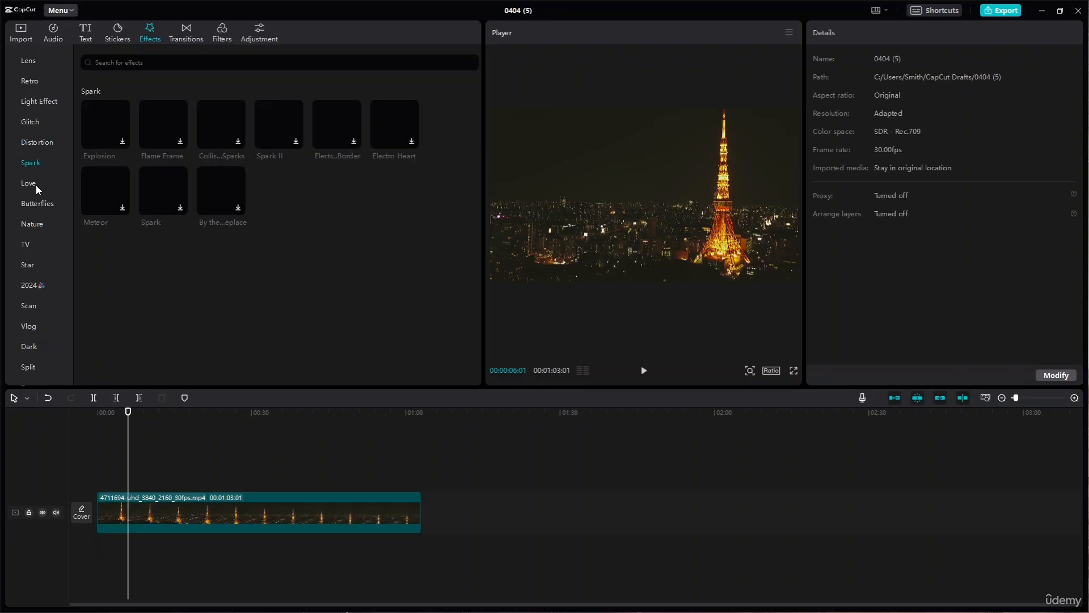
click(36, 204)
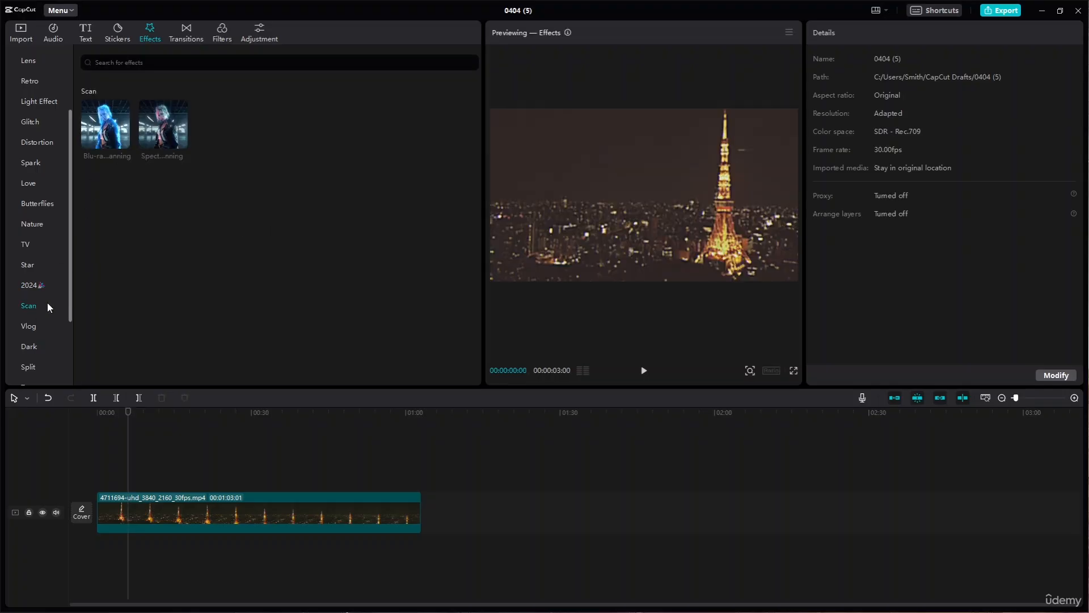
- Add the Scan effect Blu-ray Scanning on its own track over about the first half of the tower clip
click(121, 142)
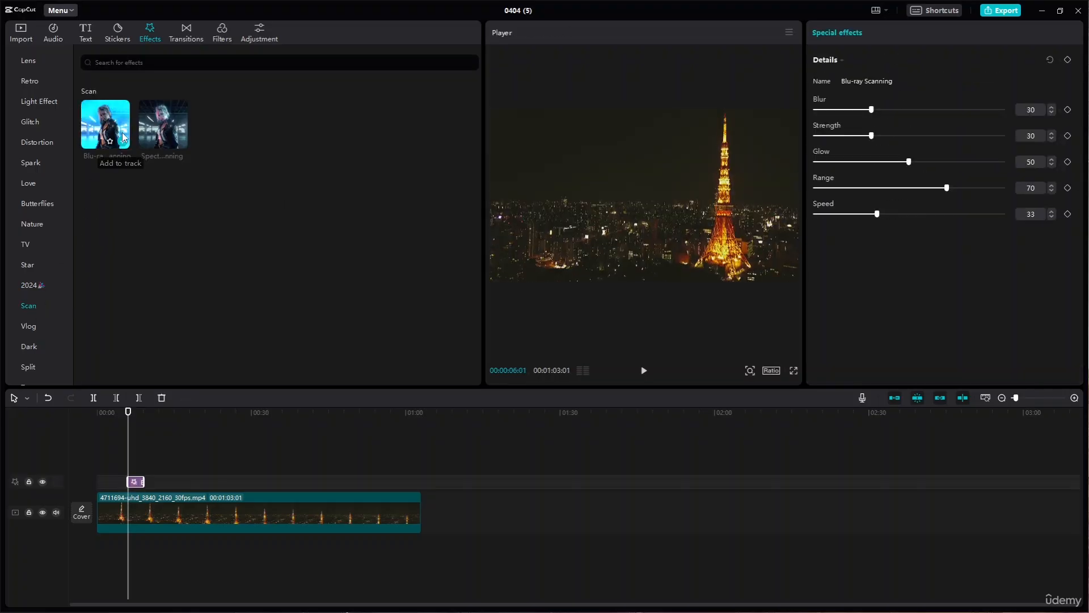
drag(120, 124, 259, 482)
click(141, 481)
key(Delete)
- Play back the clip with the Blu-ray Scanning effect and delete Blu-ray Scanning from the timeline
click(126, 436)
key(space)
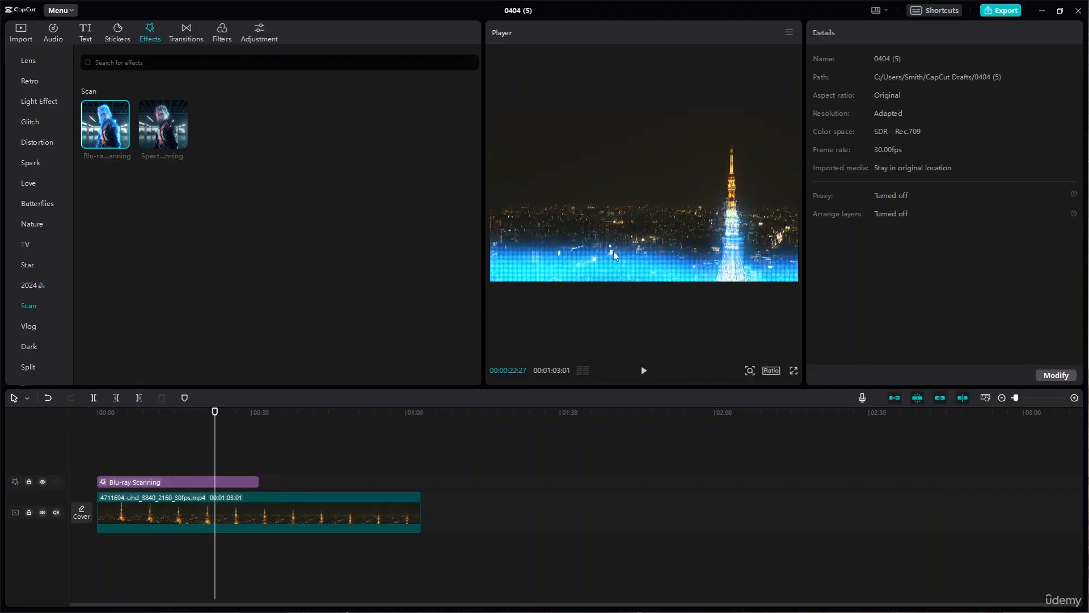
click(226, 484)
key(Delete)
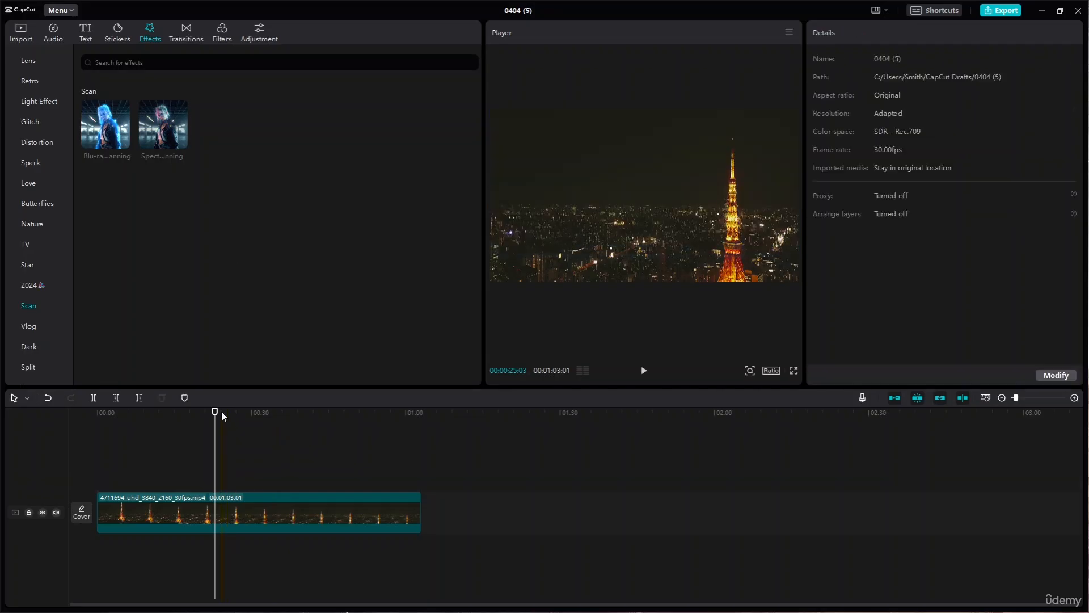
- Add the Scan effect Spectrum Scanning, extend its beginning back to the clip's start and play it back from there
click(179, 142)
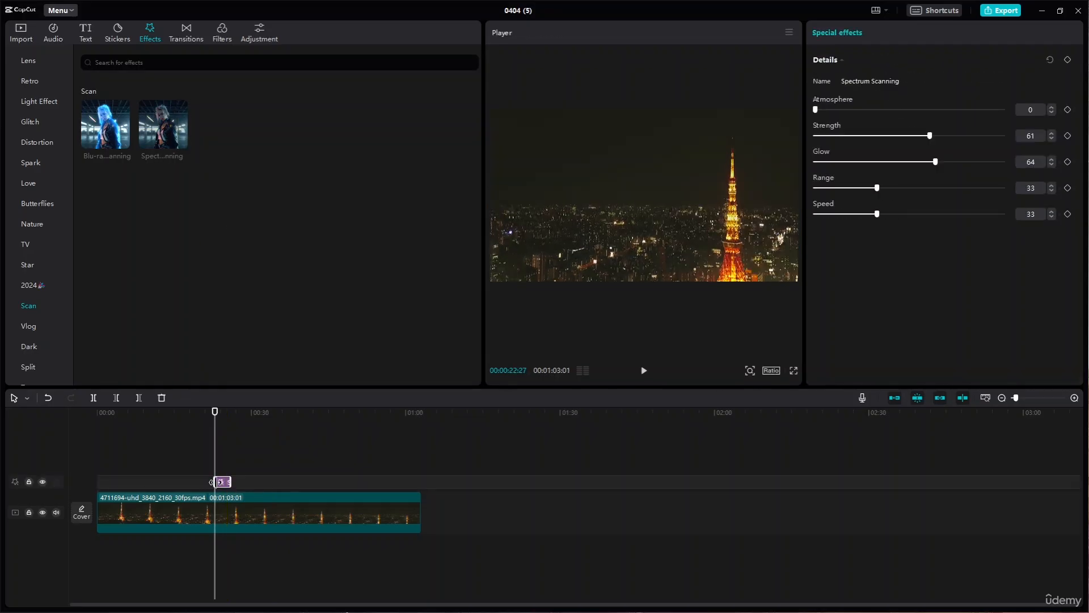
drag(214, 482, 97, 482)
click(97, 415)
key(space)
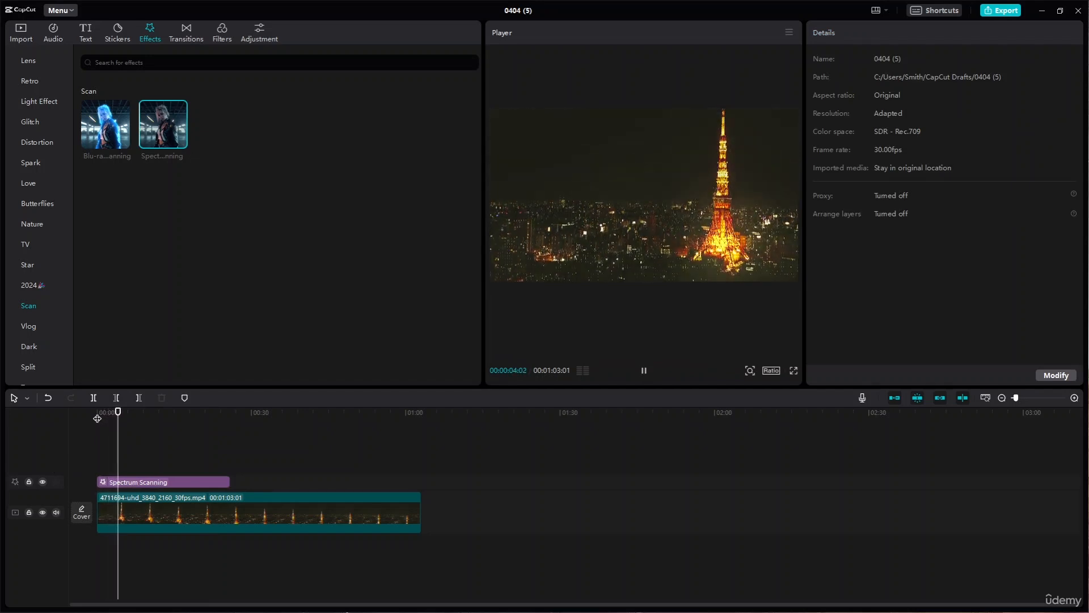
- Stop playback and delete Spectrum Scanning from the timeline
key(space)
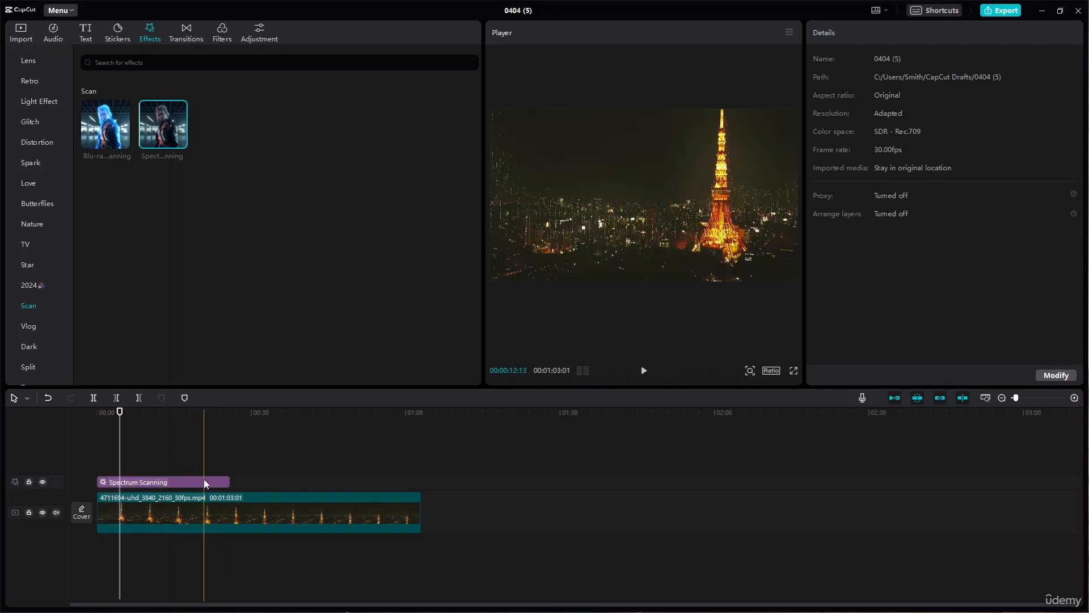
click(188, 483)
key(Delete)
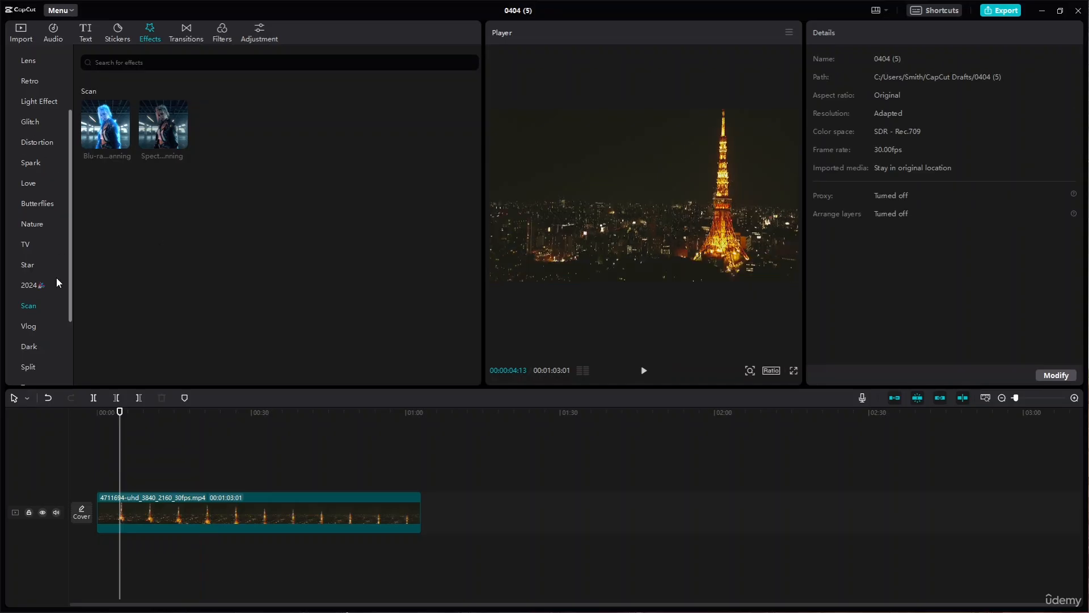
- Look through the video effects in the Vlog, Dark, Split, Texture, D3D and Cartoon categories, going back up to Scan
click(36, 327)
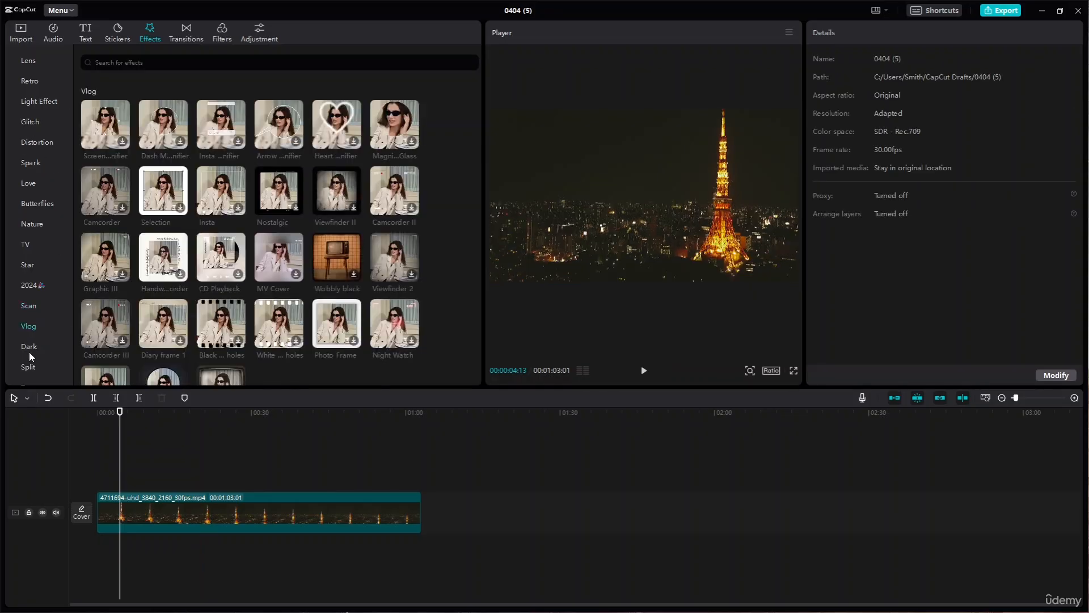
click(29, 352)
click(26, 367)
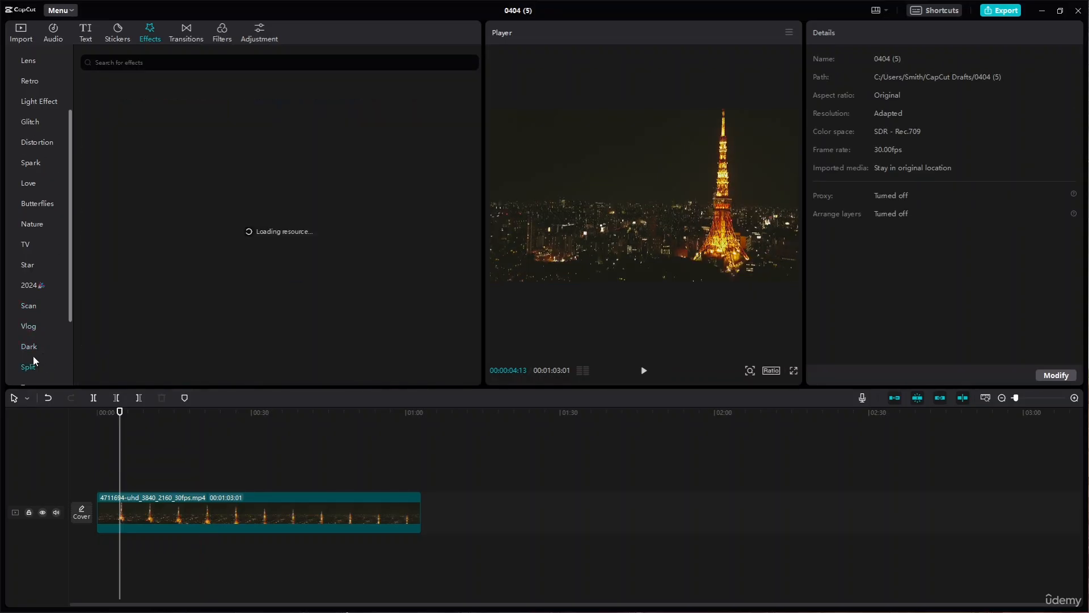
scroll(33, 357, down, 2)
click(33, 307)
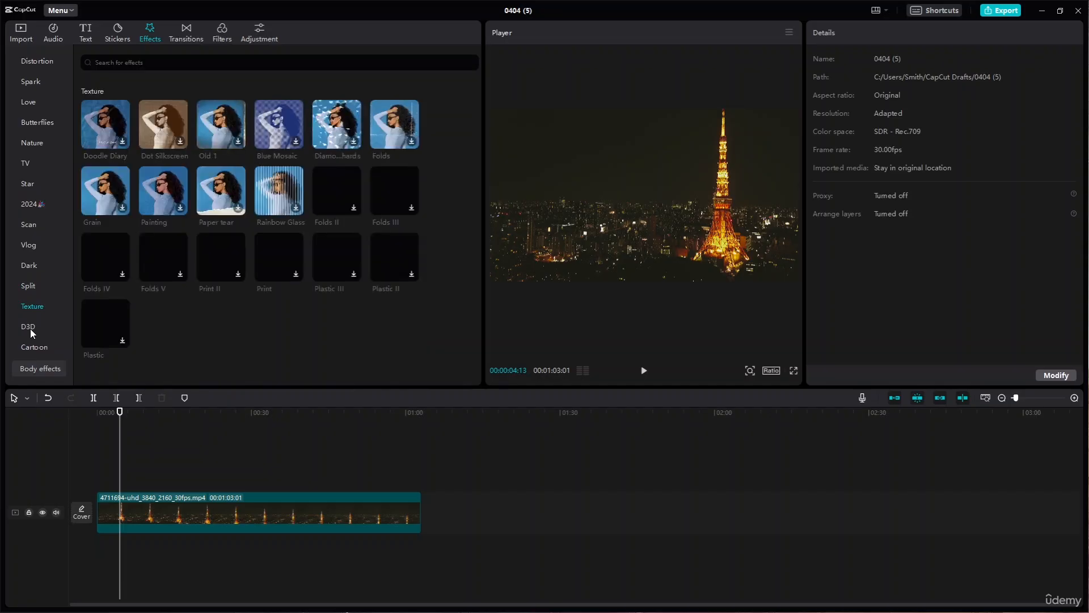
click(29, 328)
click(48, 348)
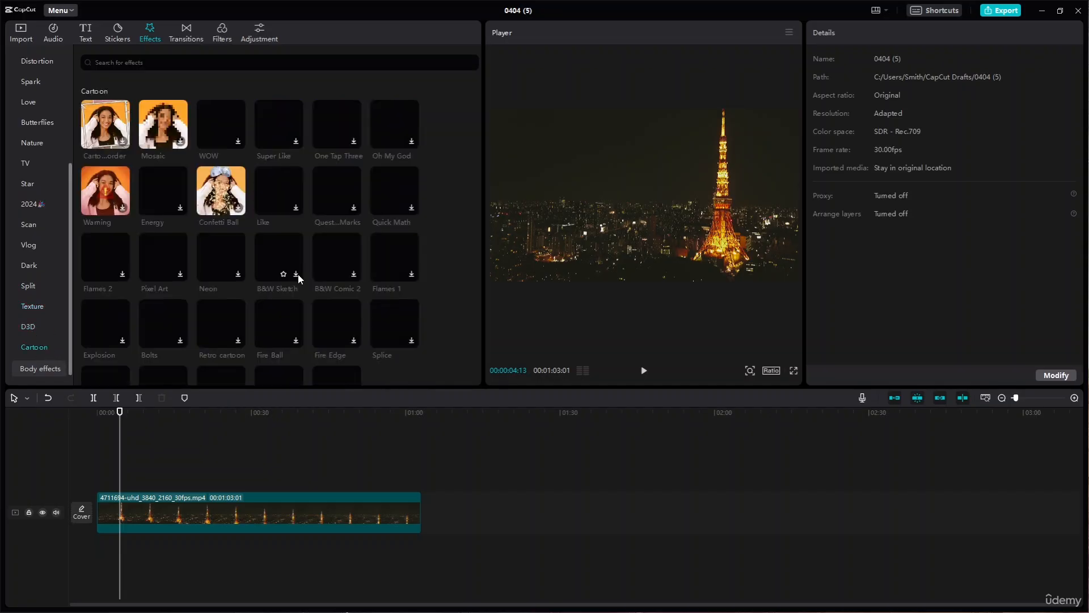
scroll(321, 253, down, 3)
scroll(366, 239, up, 4)
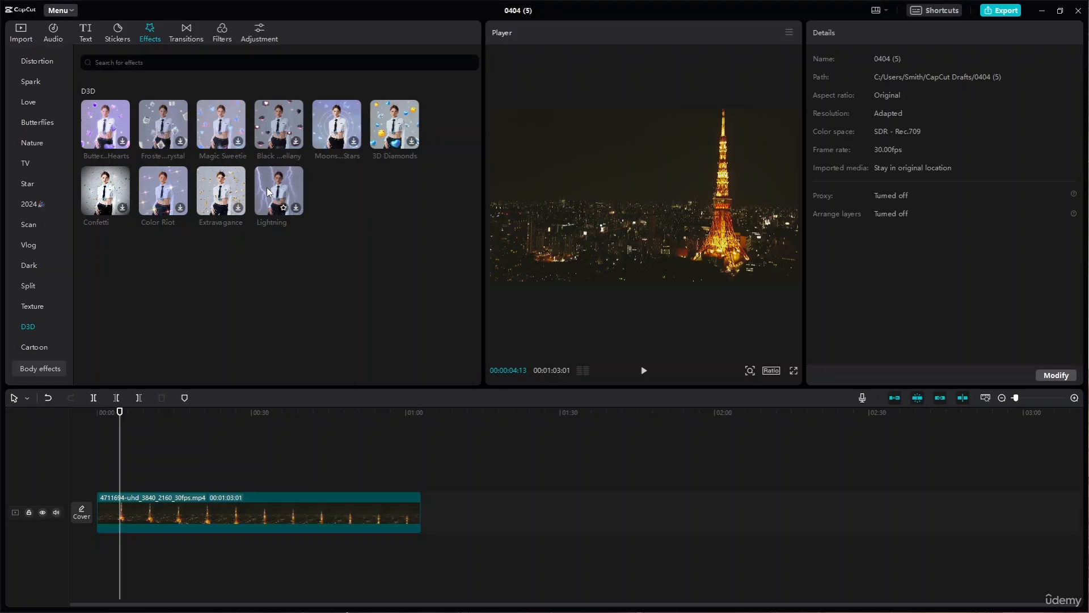
scroll(268, 189, up, 3)
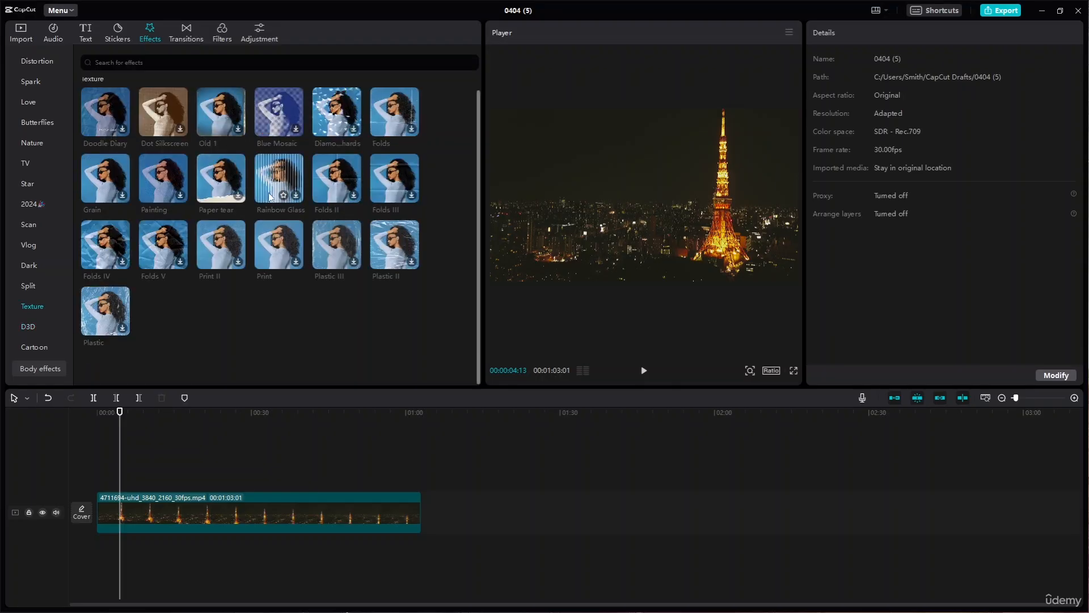
scroll(277, 211, up, 2)
scroll(203, 246, up, 5)
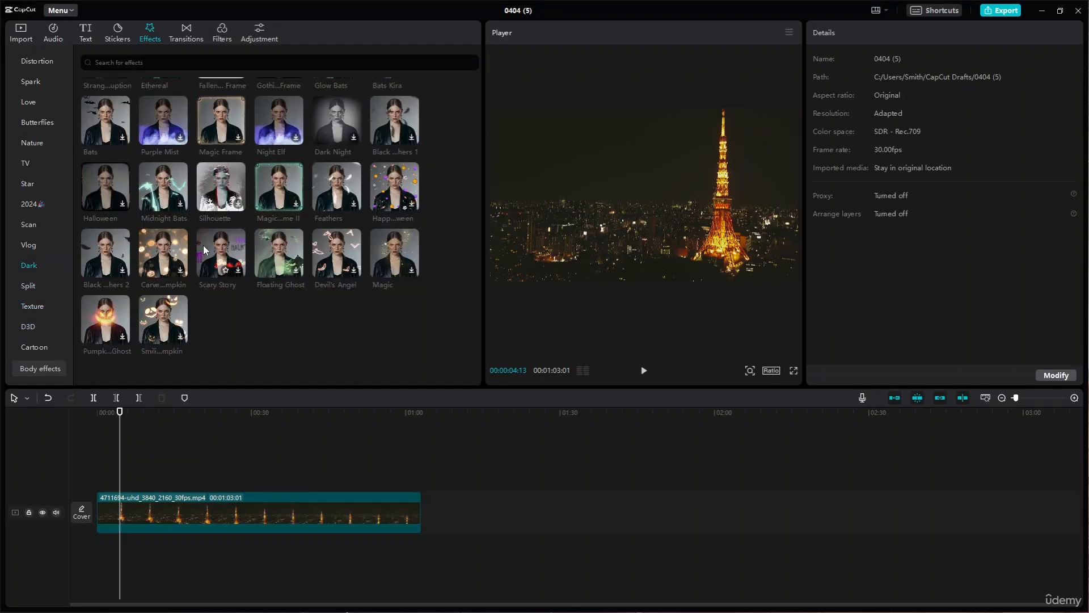
scroll(241, 181, up, 3)
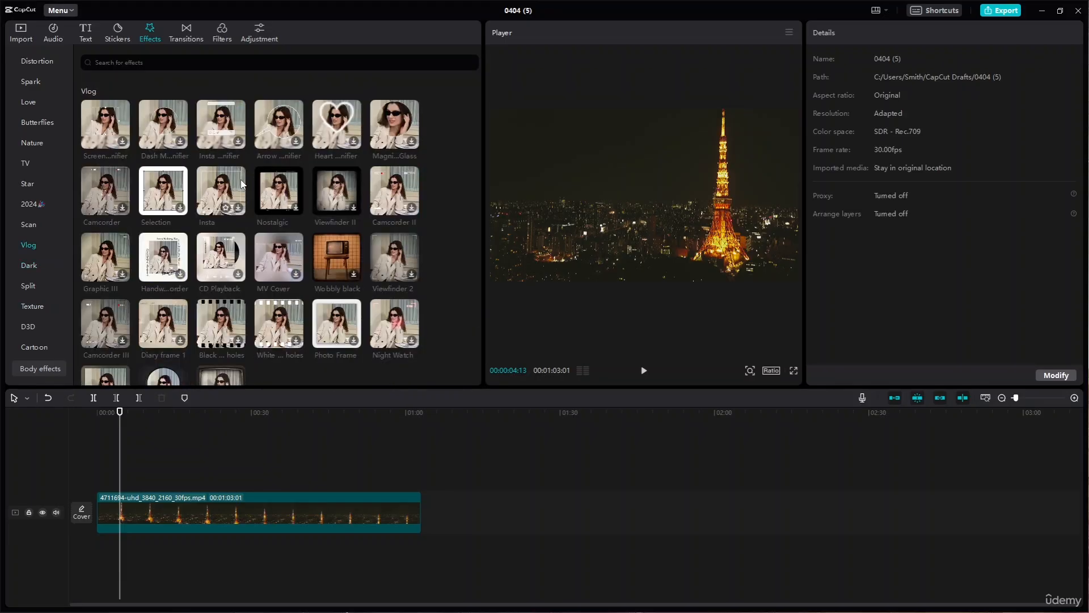
scroll(241, 179, up, 2)
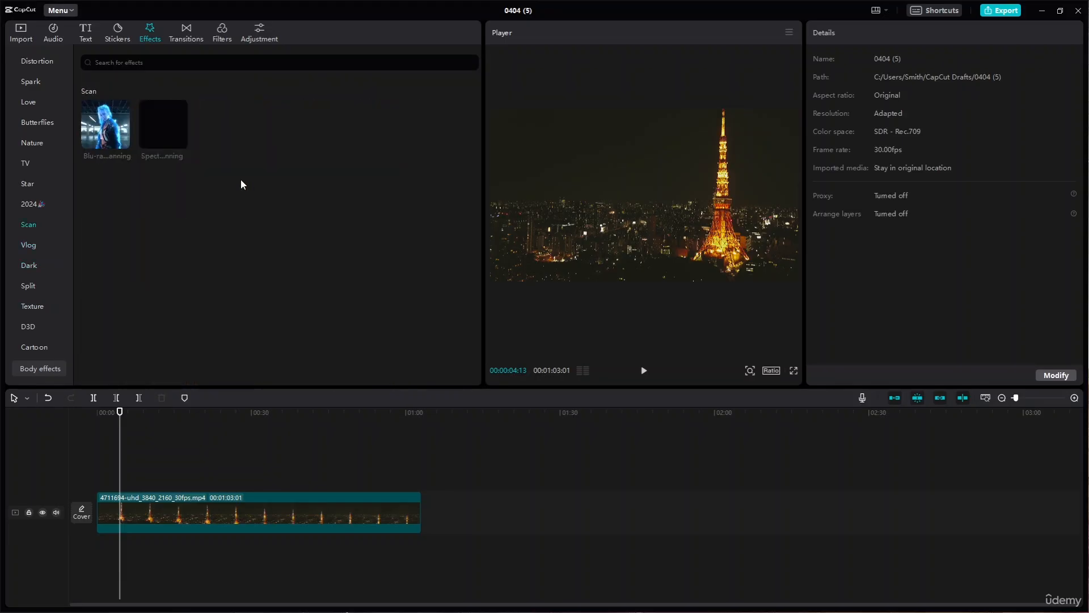
scroll(25, 60, up, 4)
- Collapse the video effects categories and expand the Body effects categories with the Trending effects shown
click(22, 62)
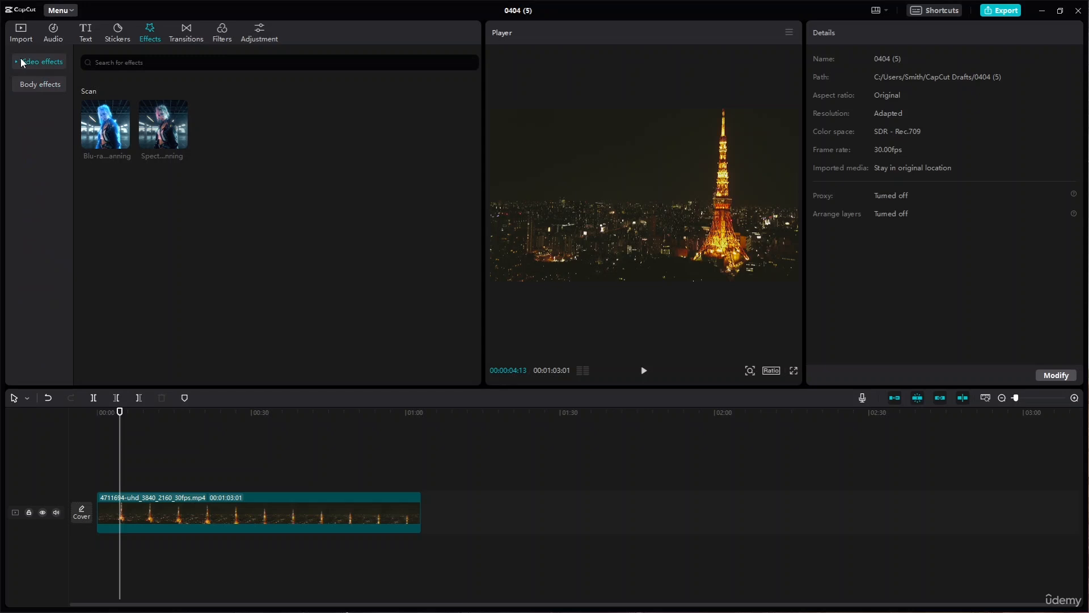
click(33, 86)
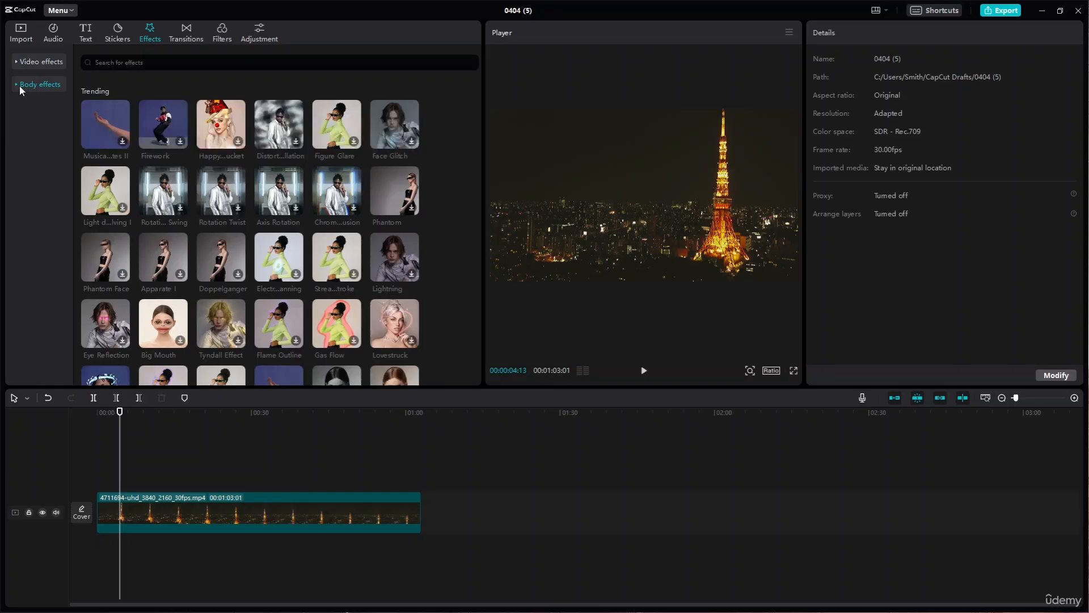
click(17, 84)
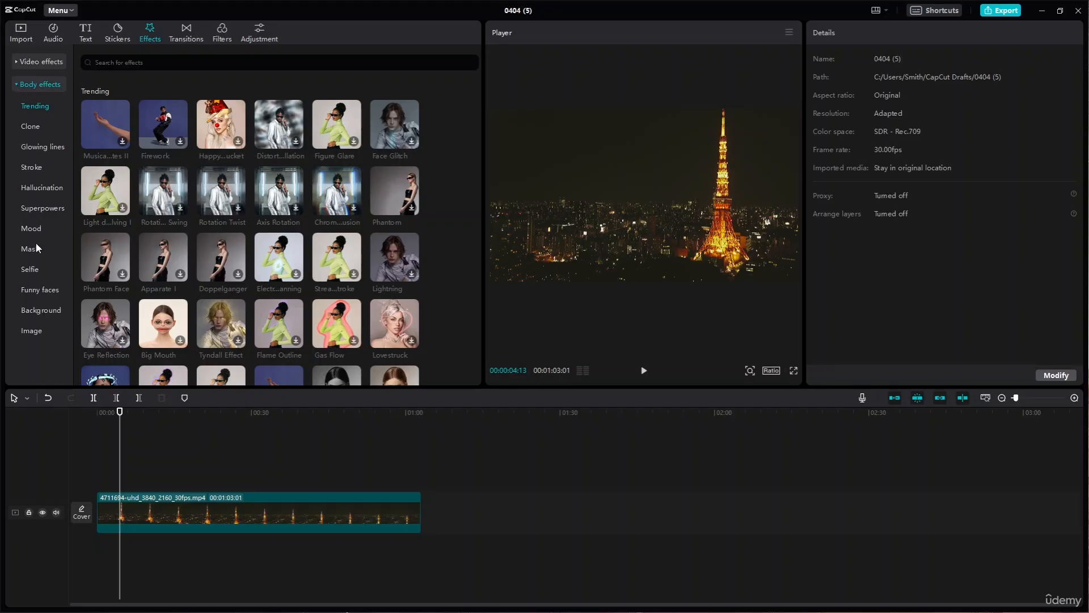
- Delete the tower clip from the timeline and place the forest hiker clip 3135808-hd_1920_1080_24fps.mp4 at the start instead
click(244, 509)
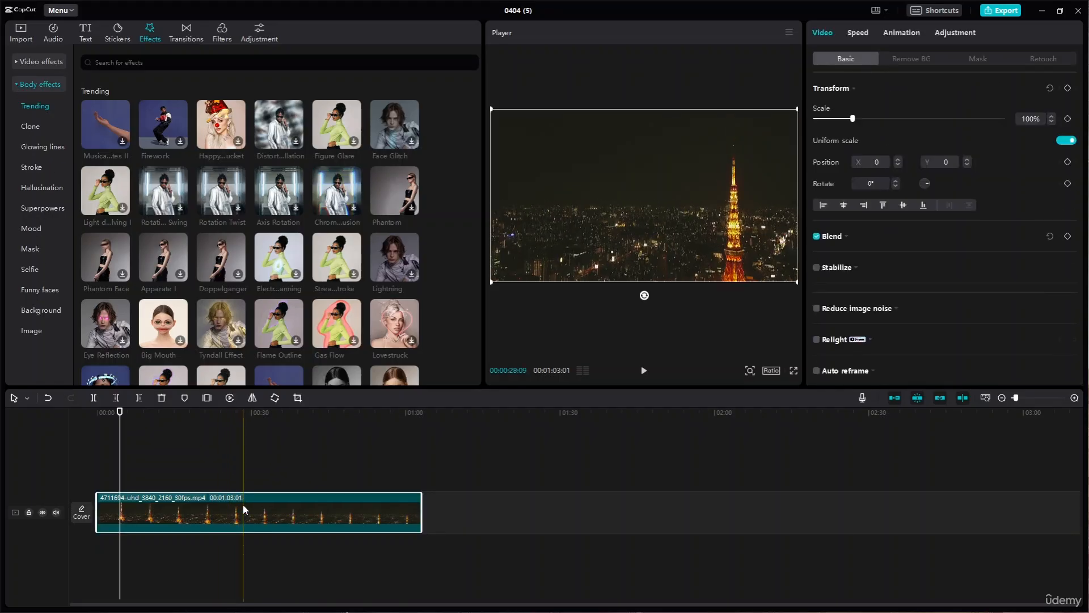
key(Delete)
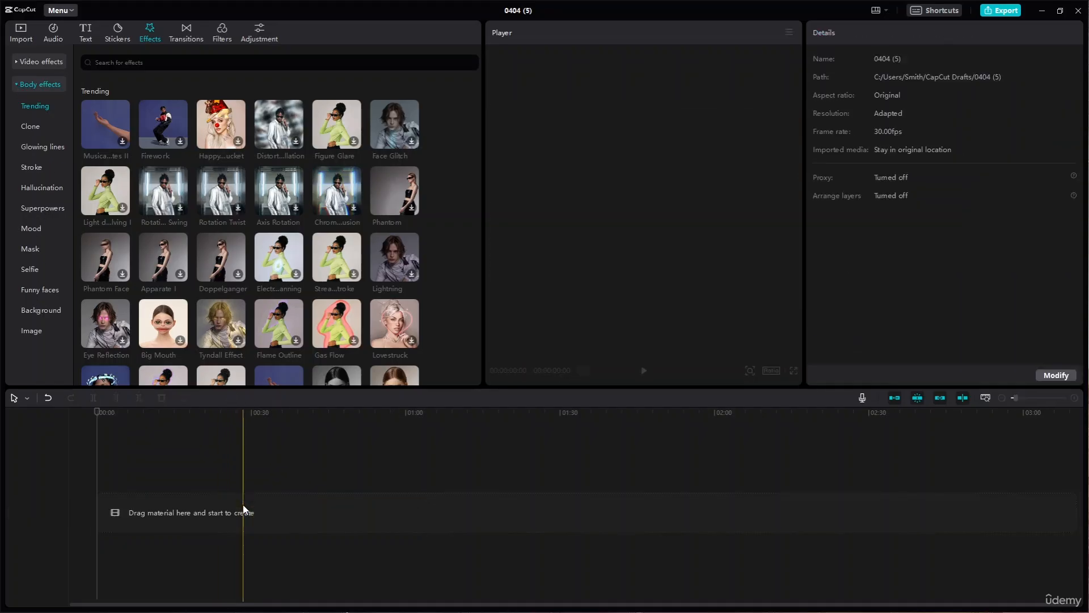
click(29, 33)
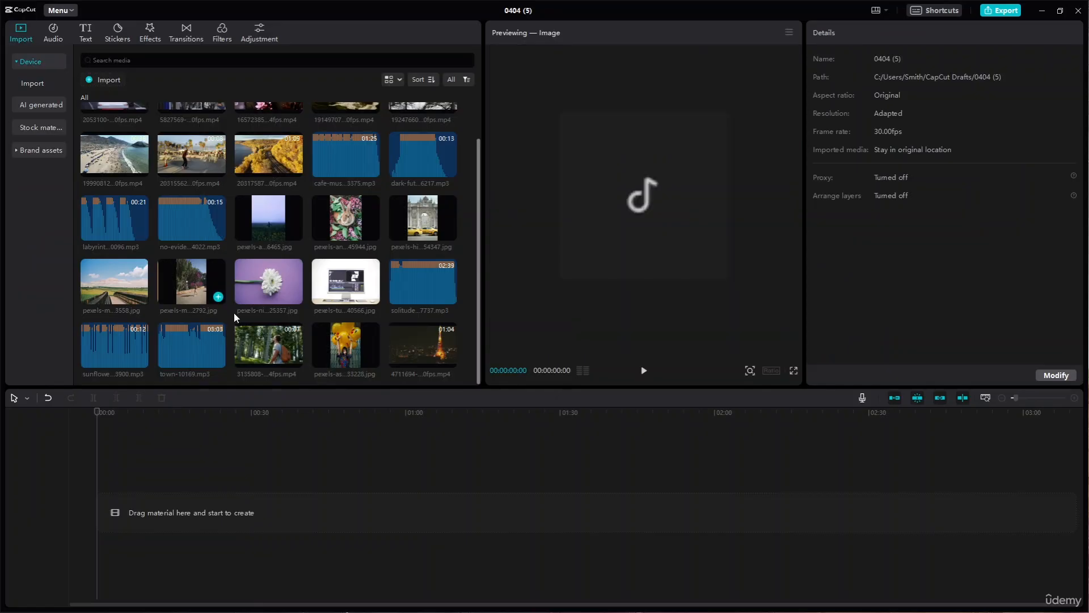
drag(277, 341, 118, 511)
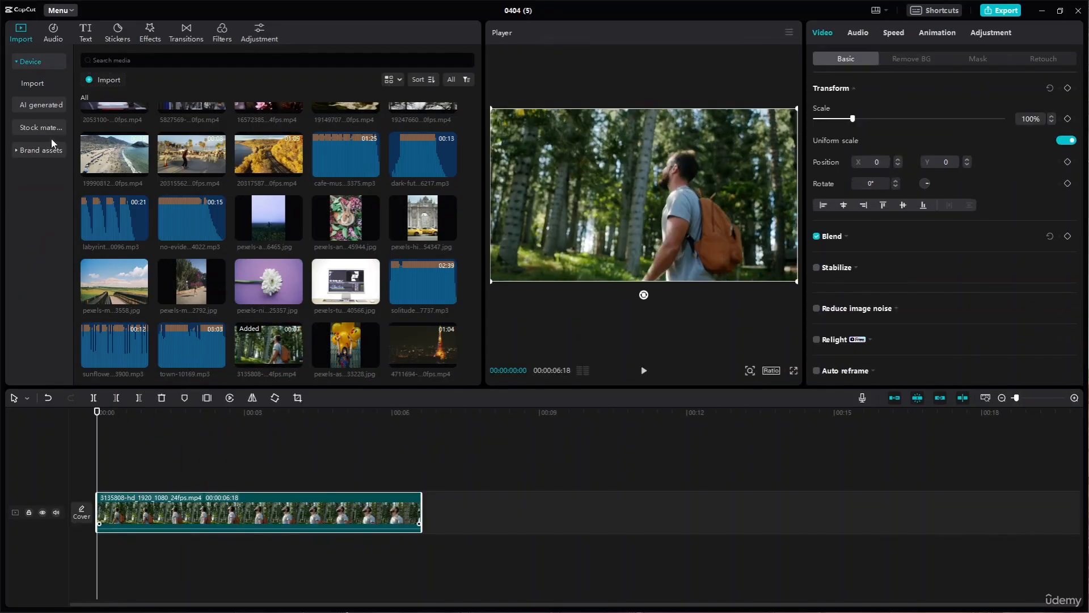
- Apply the Trending body effect Phantom directly to the forest hiker clip on the timeline
click(150, 32)
click(17, 84)
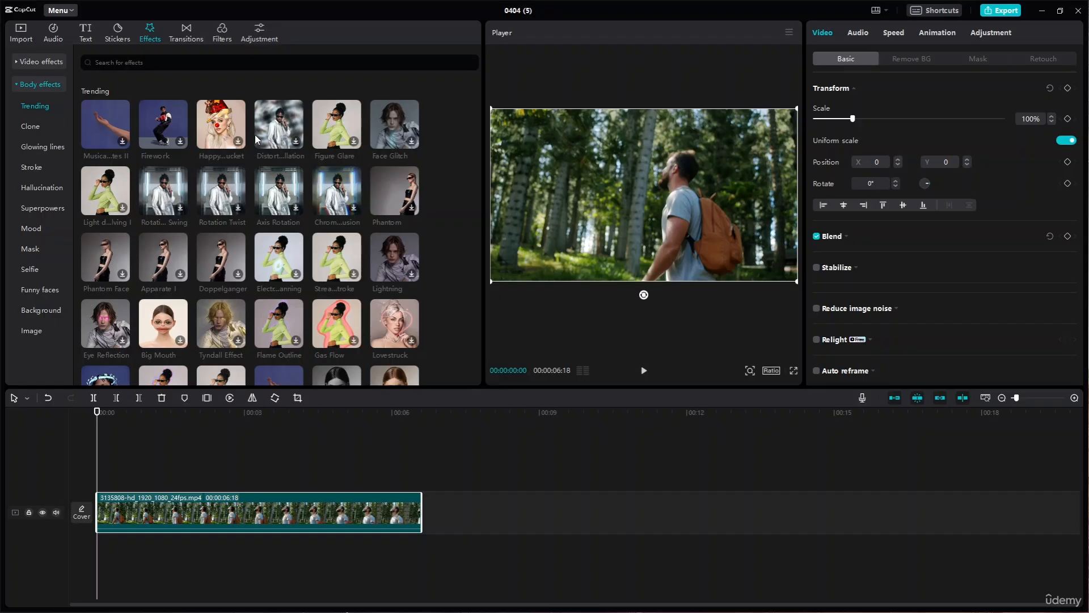
click(412, 209)
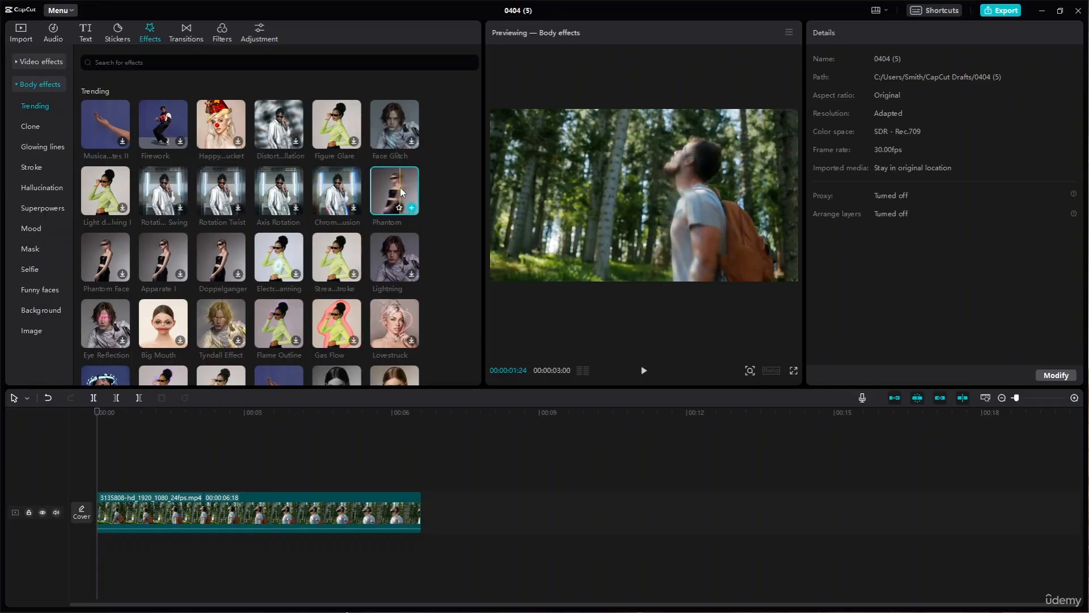
drag(400, 190, 122, 513)
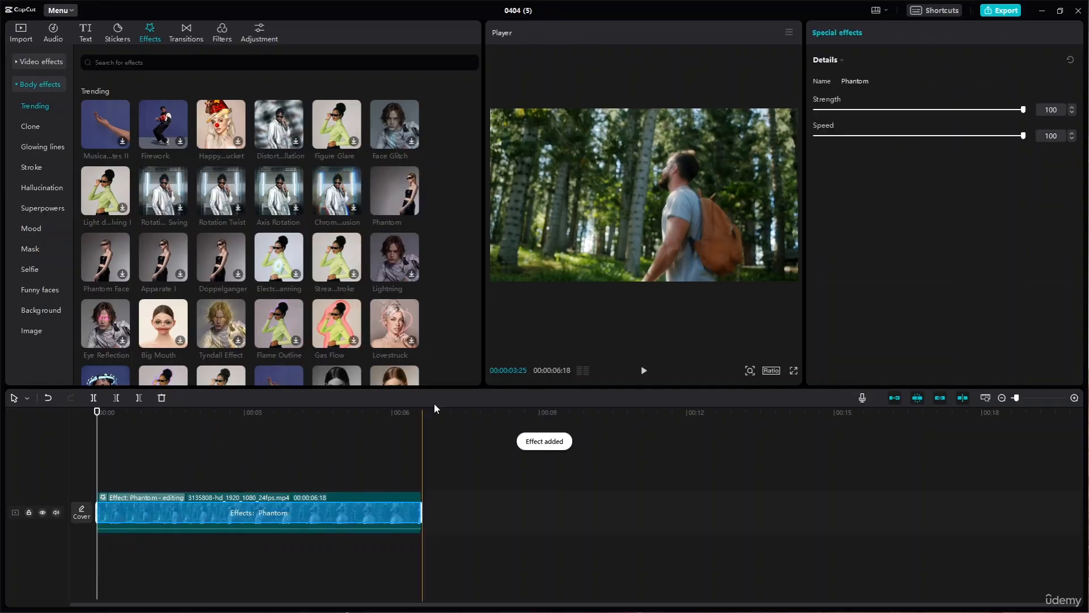
- Play back the hiker clip with the Phantom effect and delete Phantom from the clip
key(space)
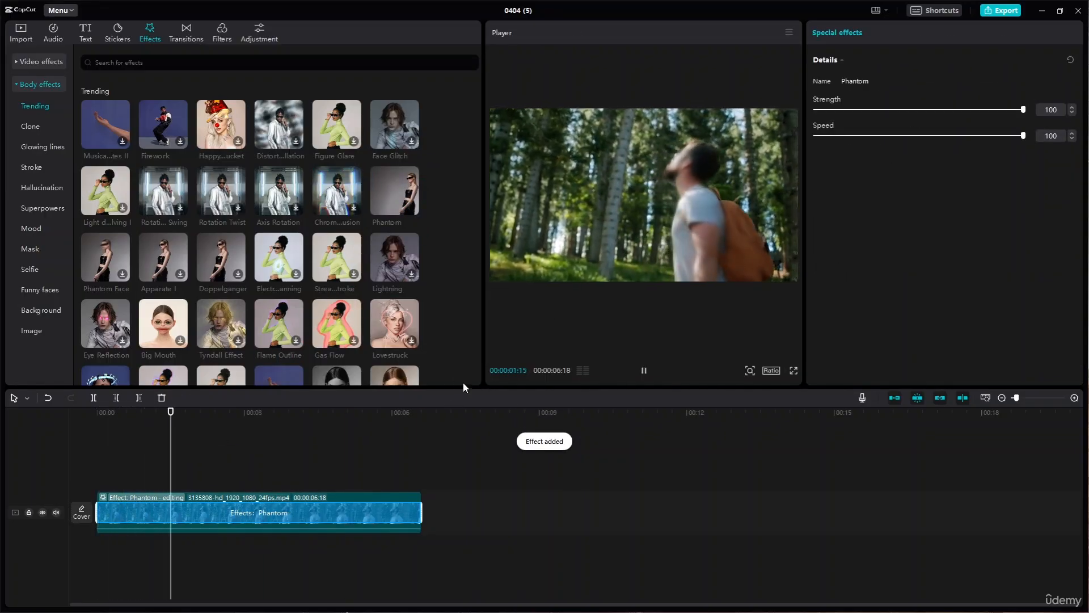
key(space)
key(Delete)
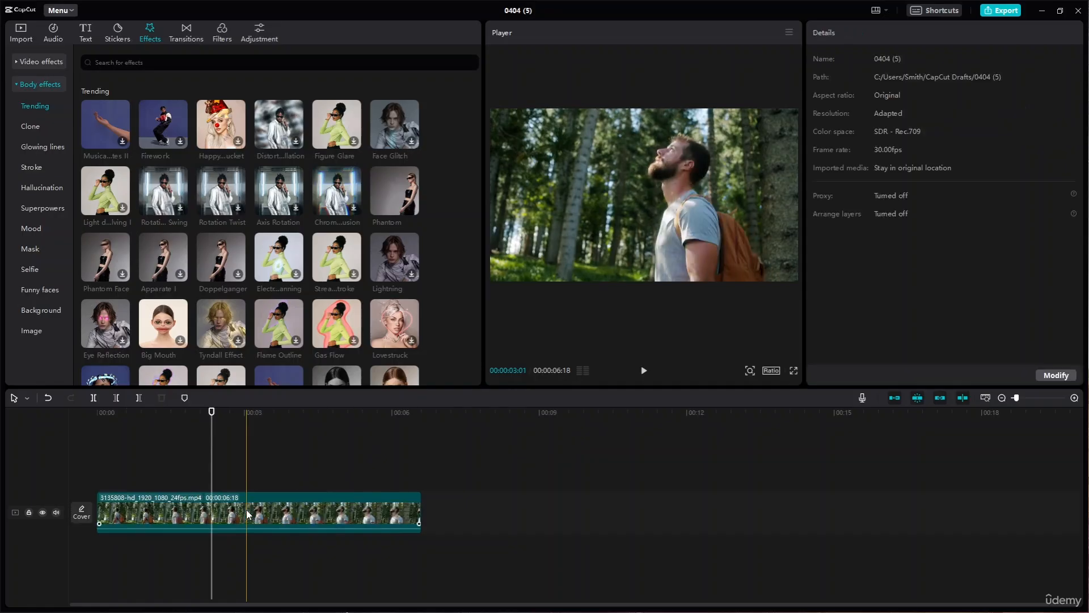
- Apply the Trending body effect Shape Trails 2 directly to the forest hiker clip
scroll(291, 274, down, 3)
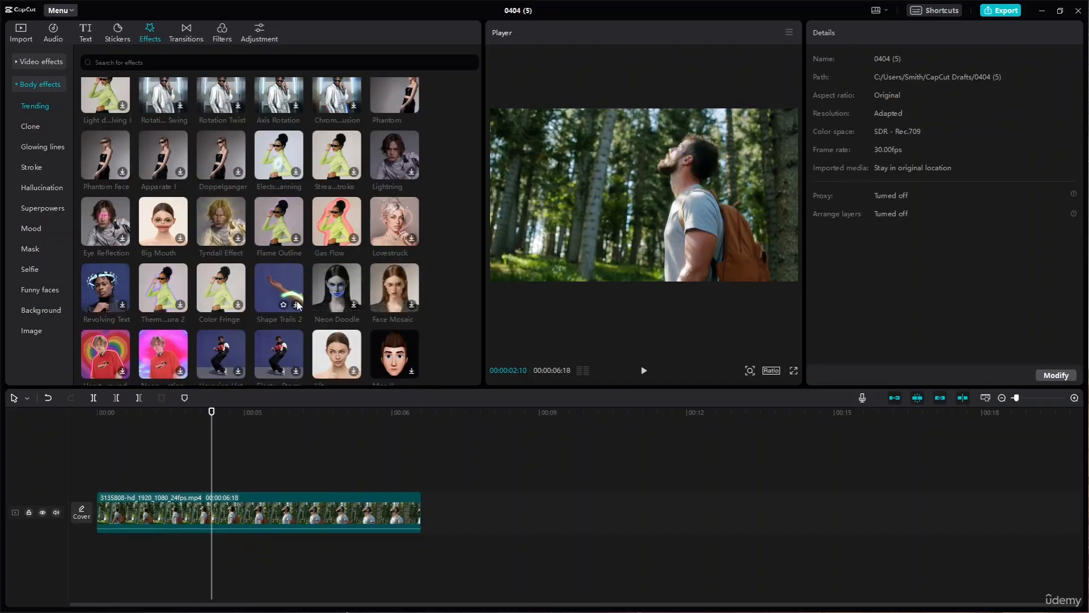
click(294, 290)
drag(299, 295, 173, 526)
- Play back the hiker clip with Shape Trails 2 and delete that effect from the clip
key(space)
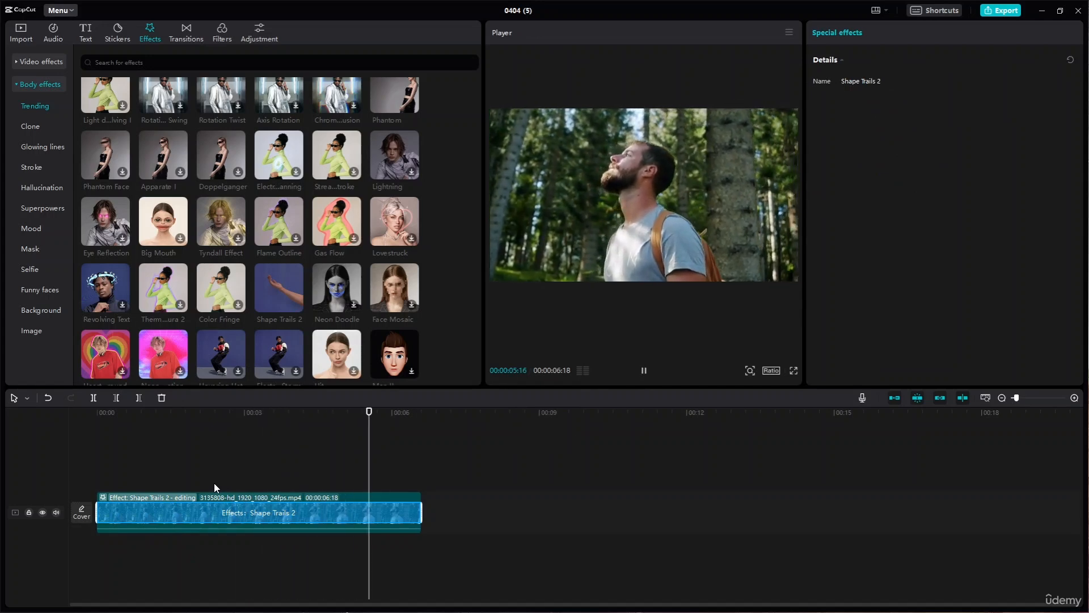
key(space)
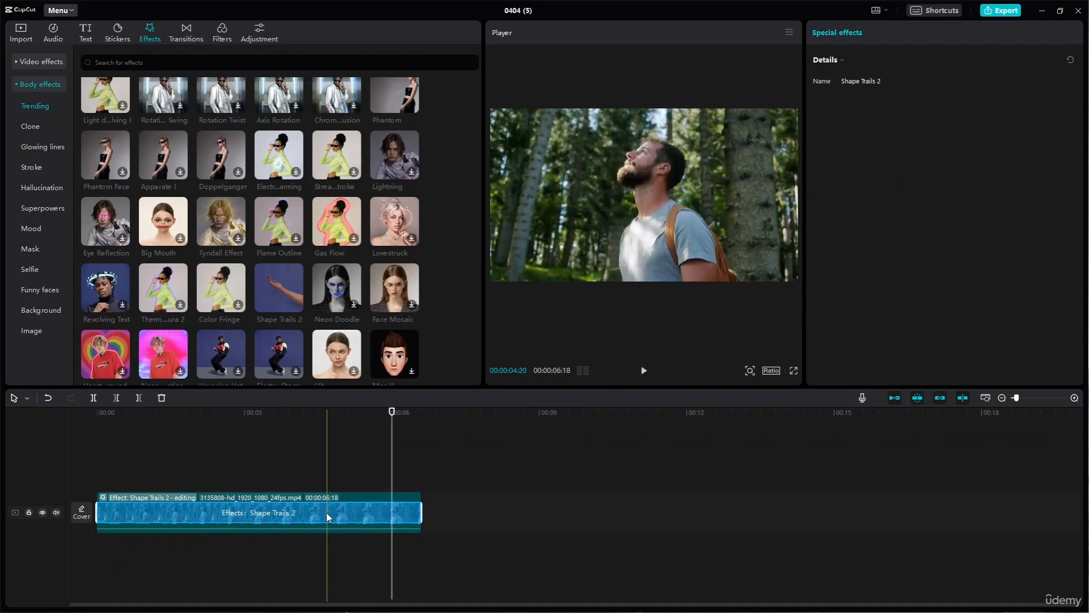
key(Delete)
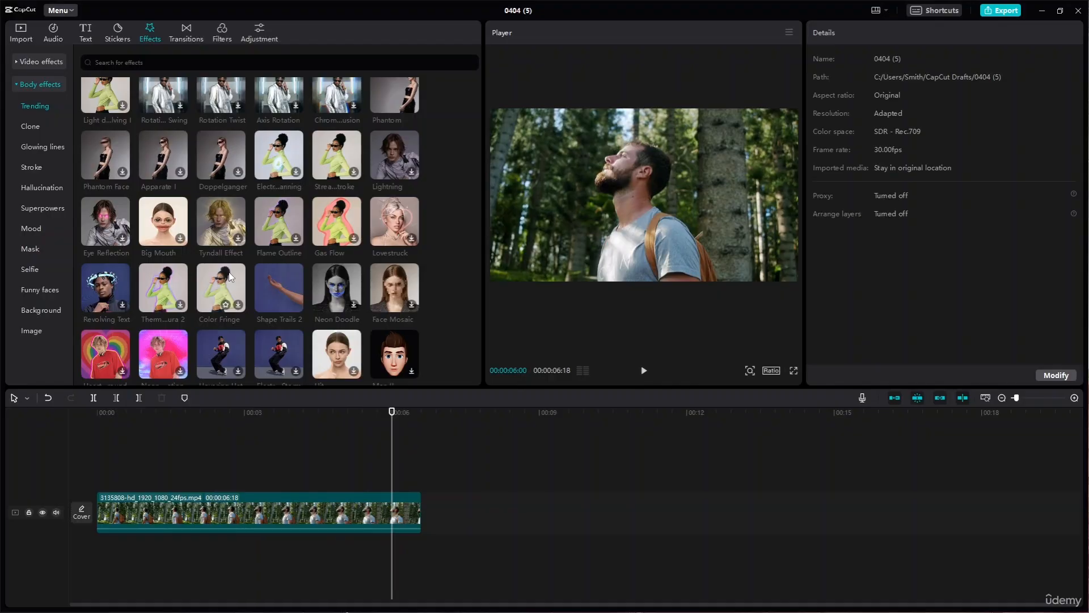
- Download the Trending body effect Rotation Swing and apply it directly to the forest hiker clip
scroll(139, 209, up, 1)
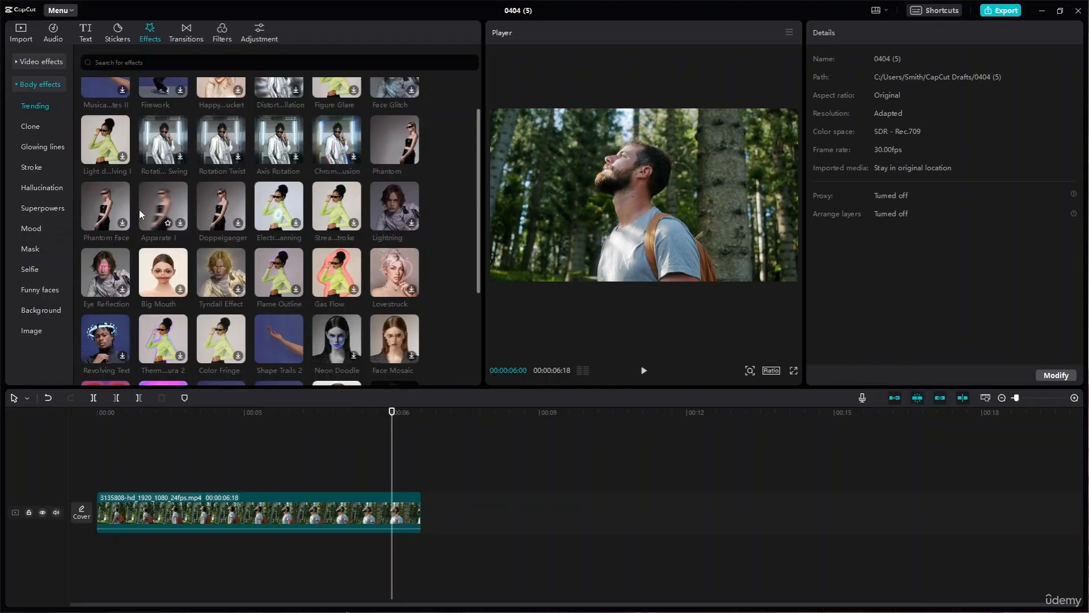
scroll(182, 190, up, 1)
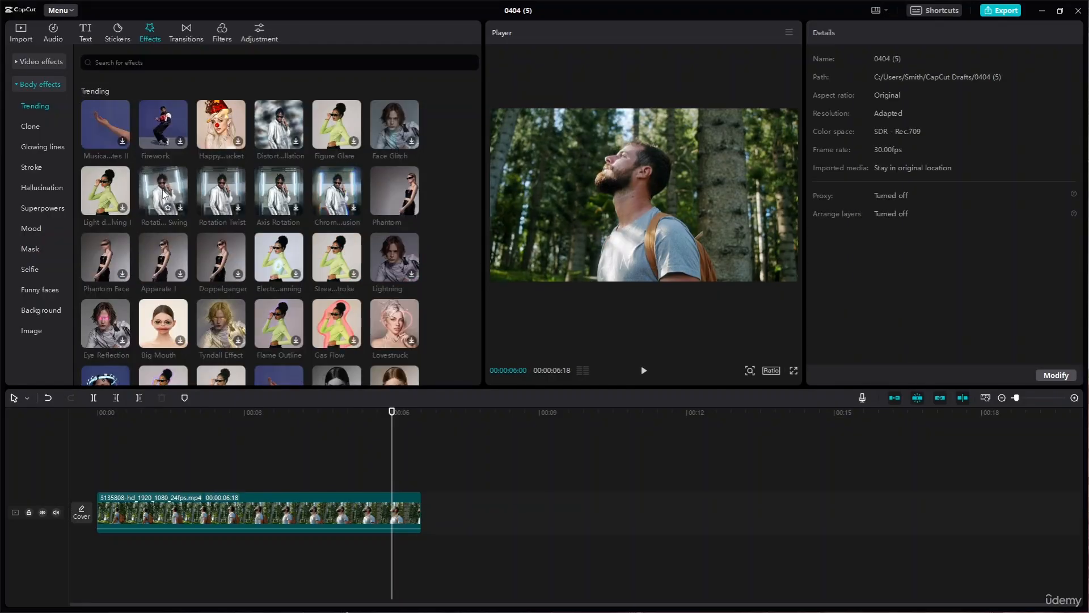
click(182, 203)
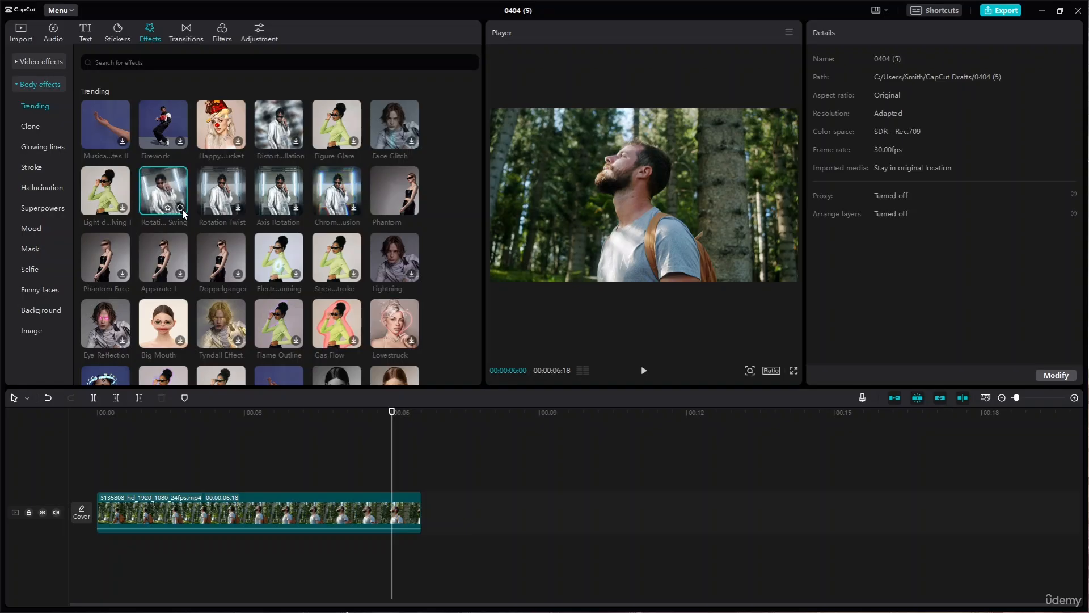
drag(181, 203, 151, 505)
- Play back the hiker clip with Rotation Swing and delete that effect from the clip
key(space)
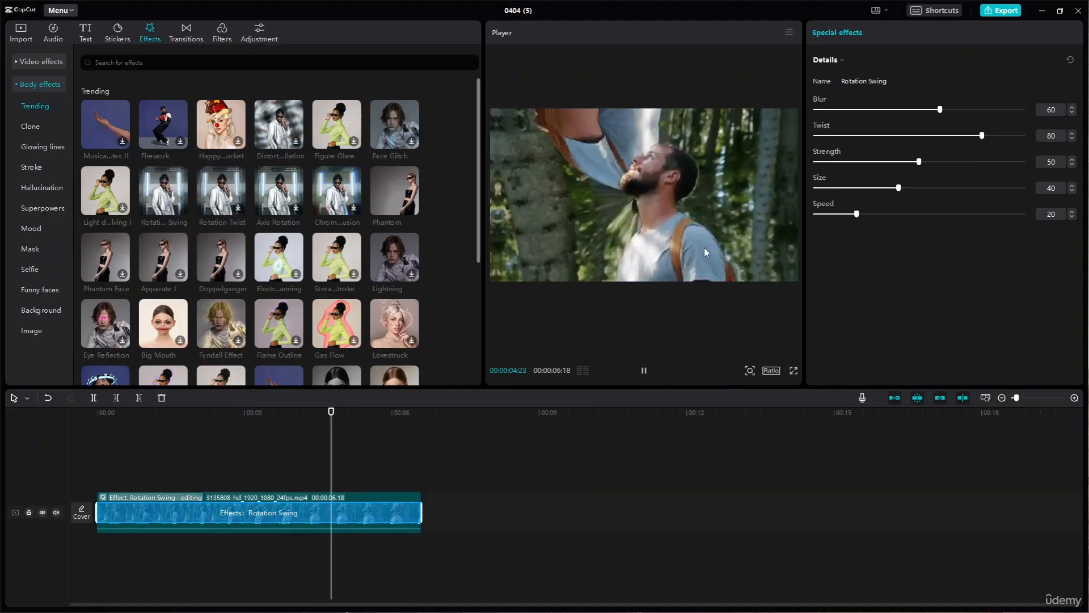
key(space)
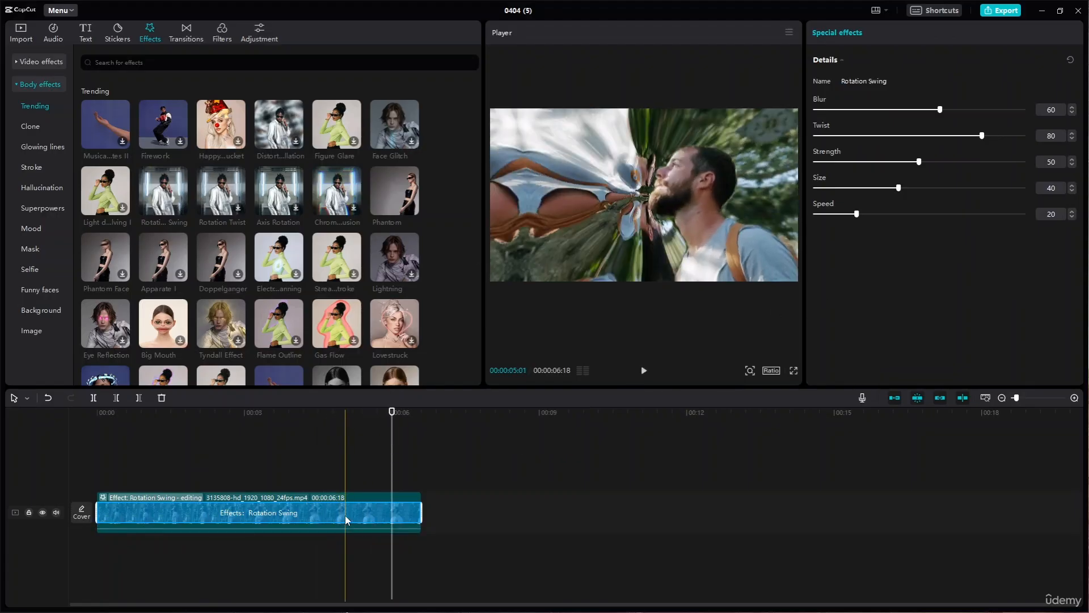
key(Delete)
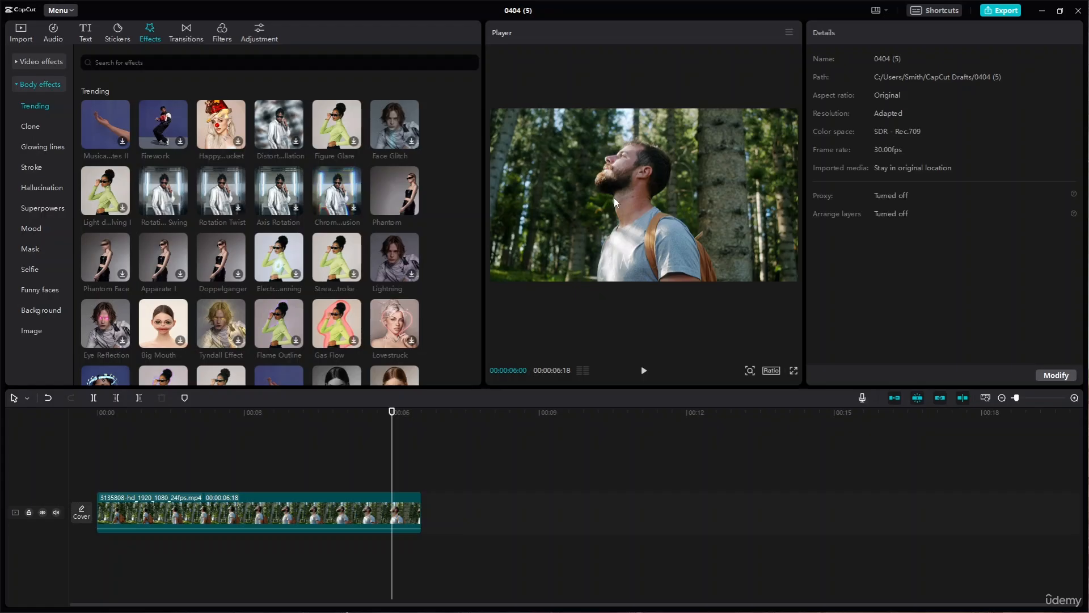
- Browse the body effects in the Clone, Glowing lines, Stroke and Hallucination categories
scroll(256, 170, down, 3)
click(31, 126)
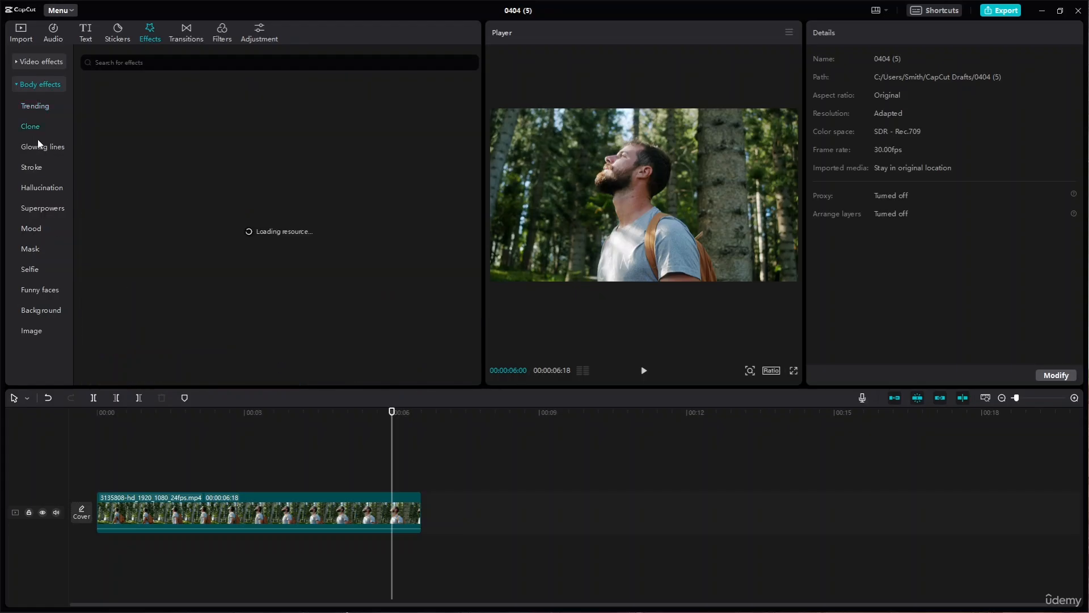
click(36, 106)
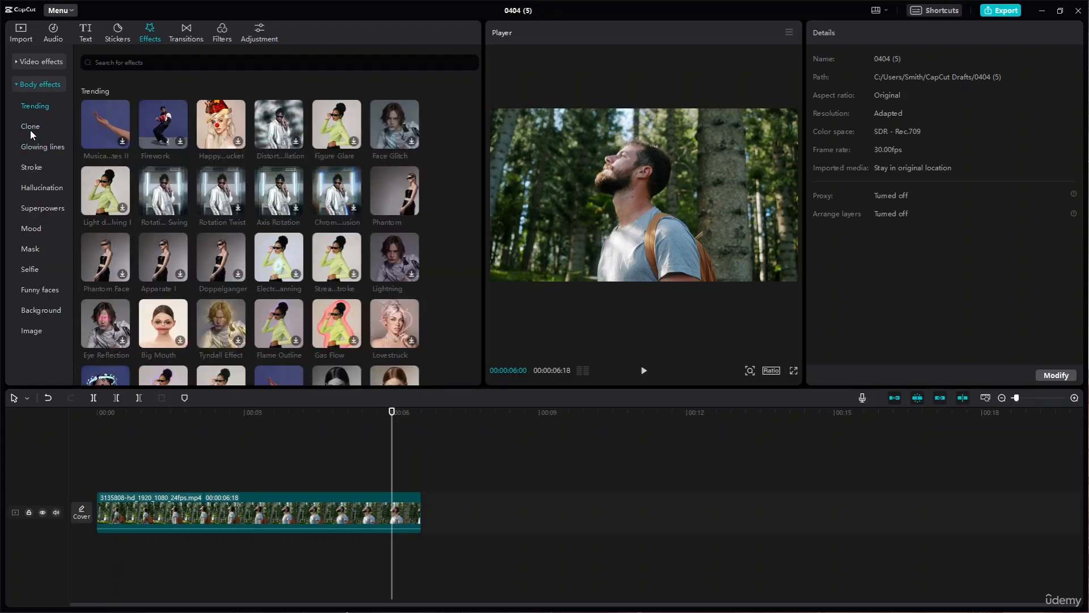
click(30, 127)
click(50, 147)
click(40, 167)
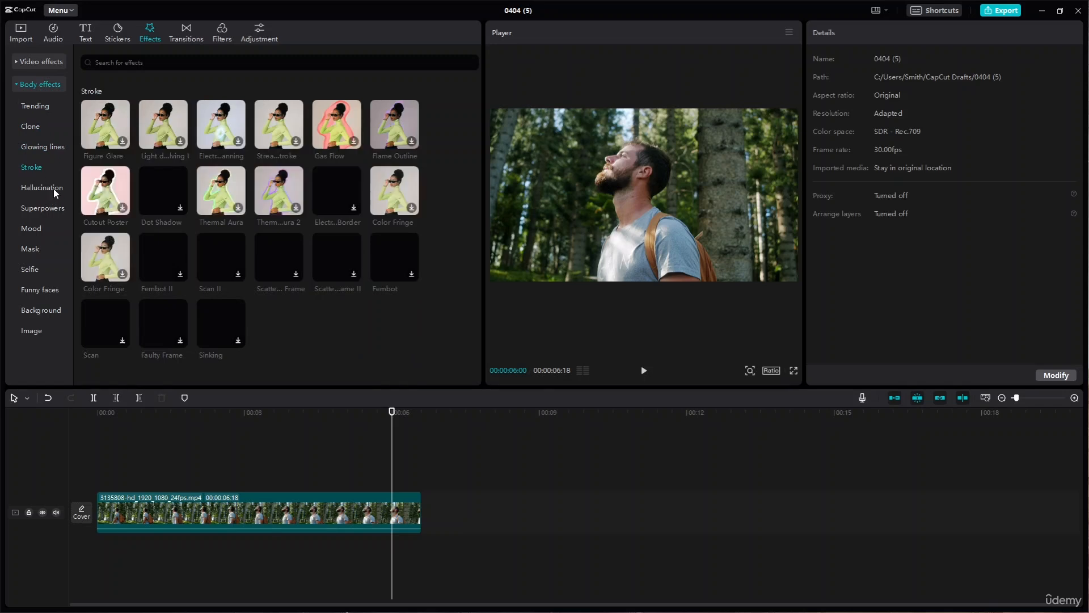
click(53, 188)
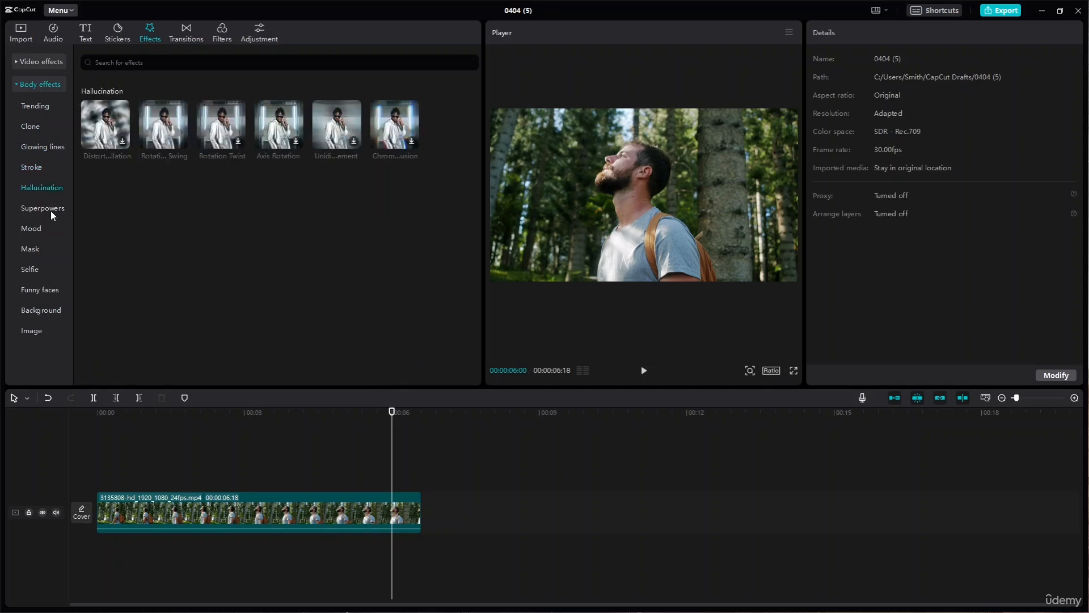
- Download the Superpowers body effect Lightning Eyes and apply it directly to the forest hiker clip
click(50, 209)
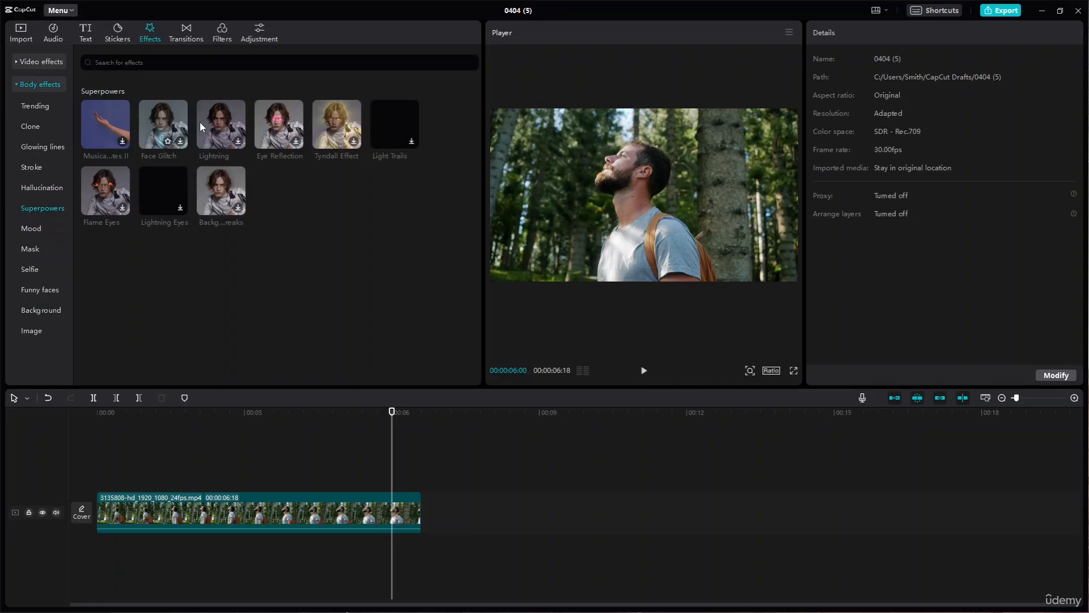
click(180, 208)
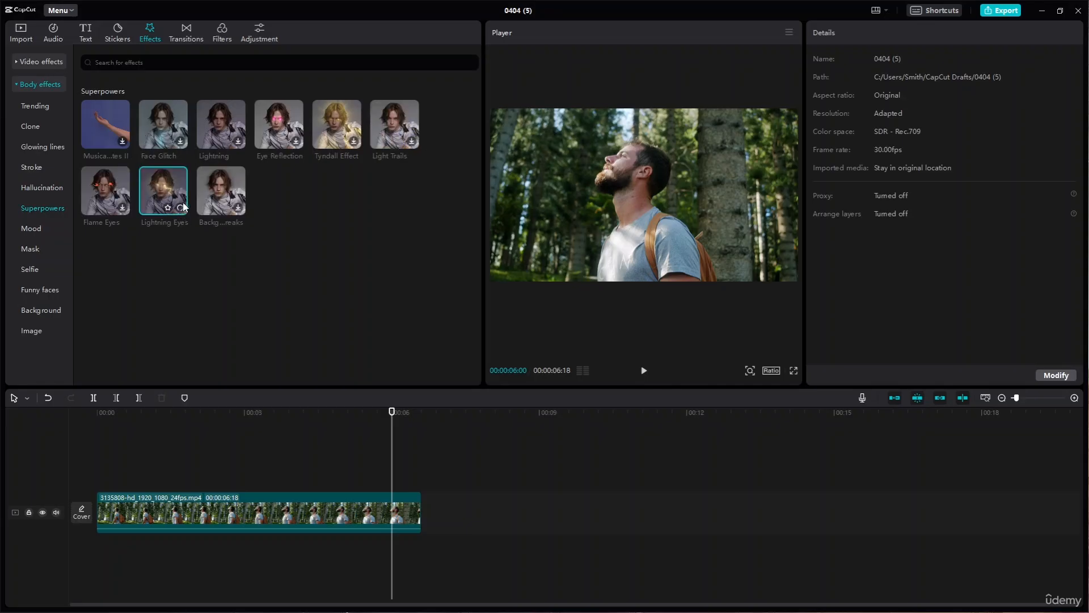
drag(171, 185, 153, 508)
- Play back the hiker clip from the start with Lightning Eyes
drag(392, 411, 84, 430)
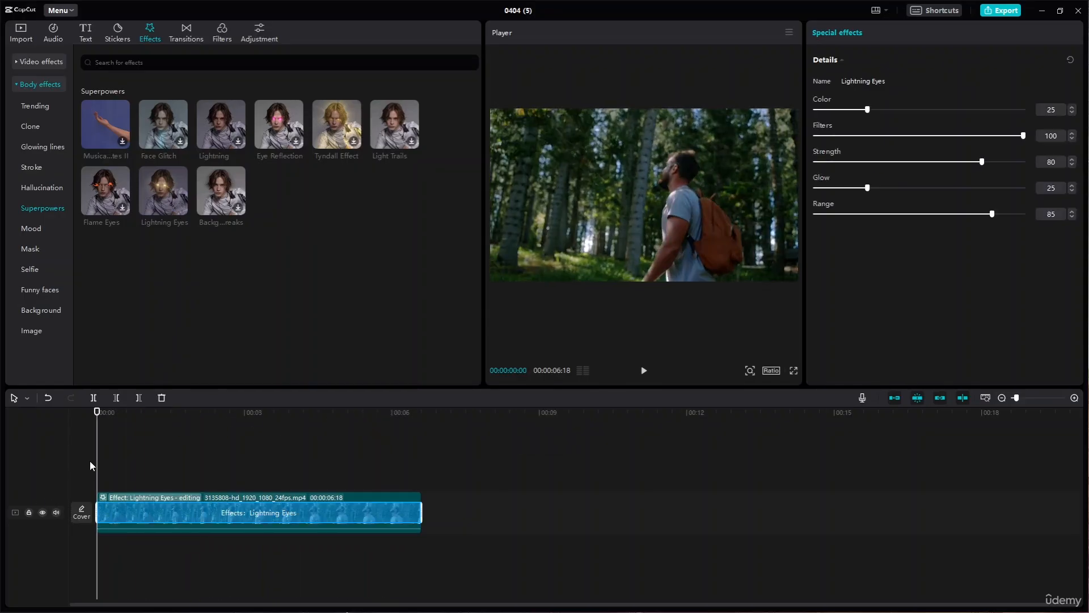
key(space)
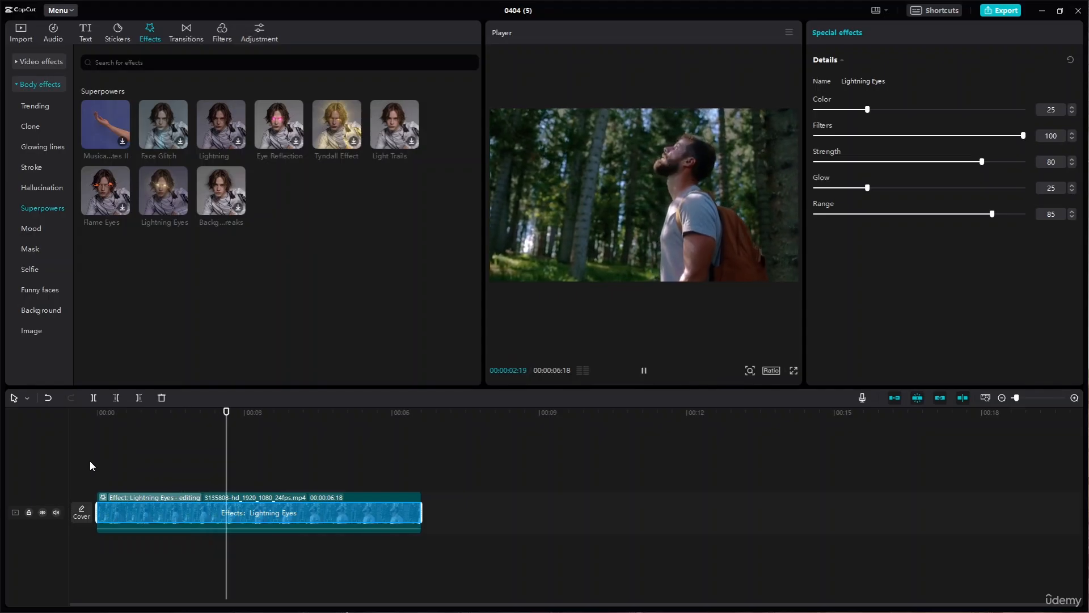
key(space)
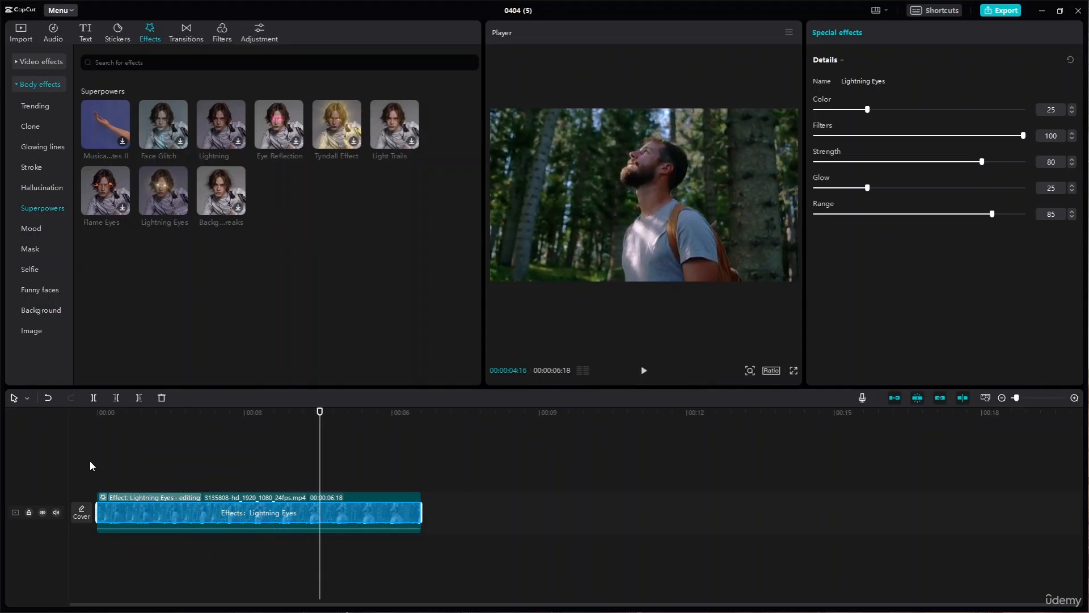
key(space)
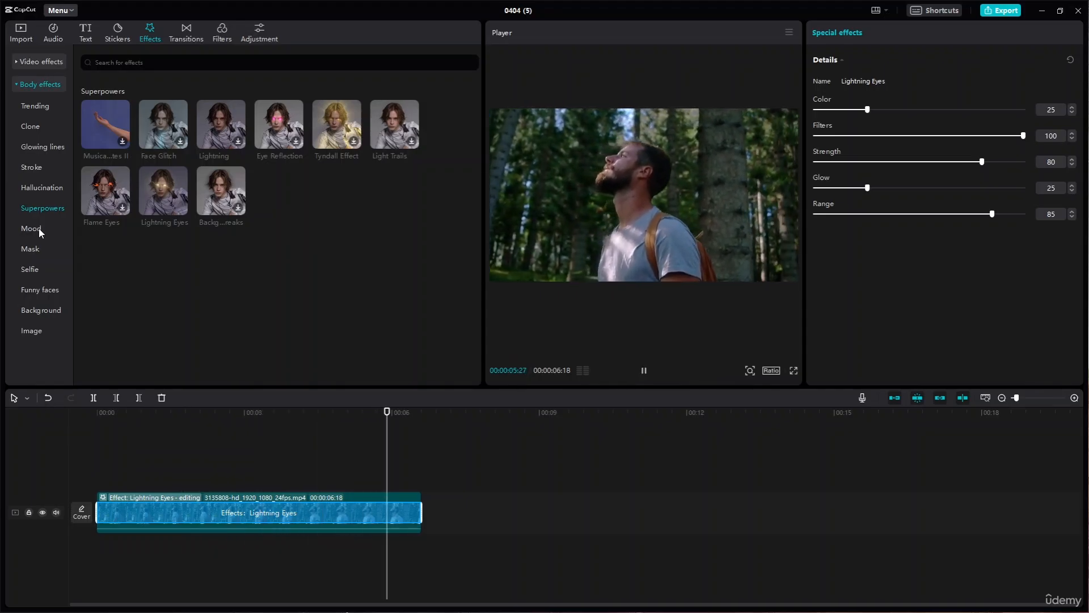
- Download the Superpowers body effect Tyndall Effect and apply it directly to the forest hiker clip
click(354, 142)
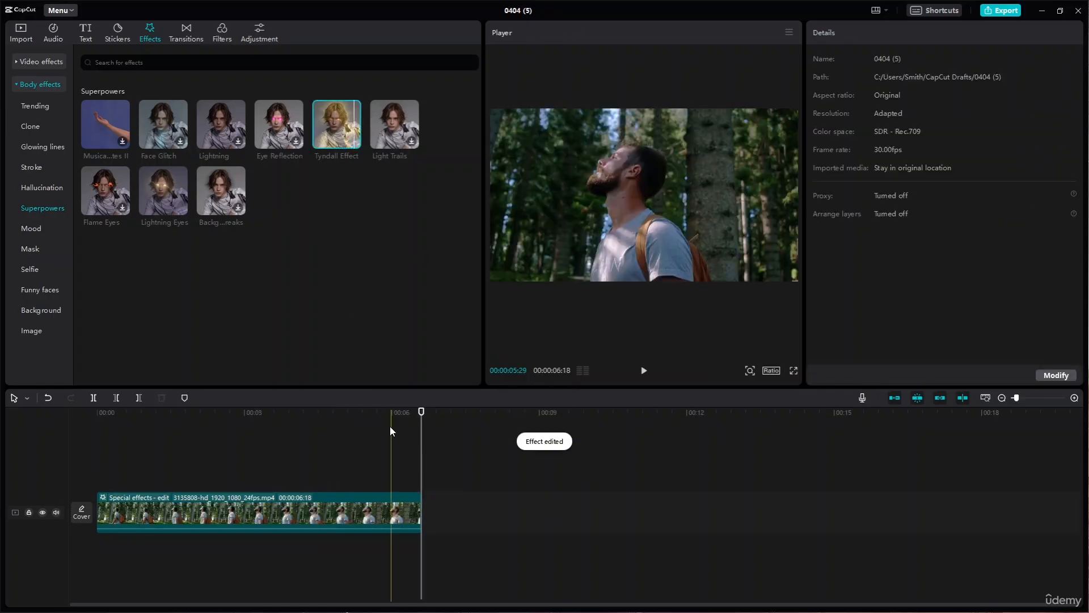
click(84, 430)
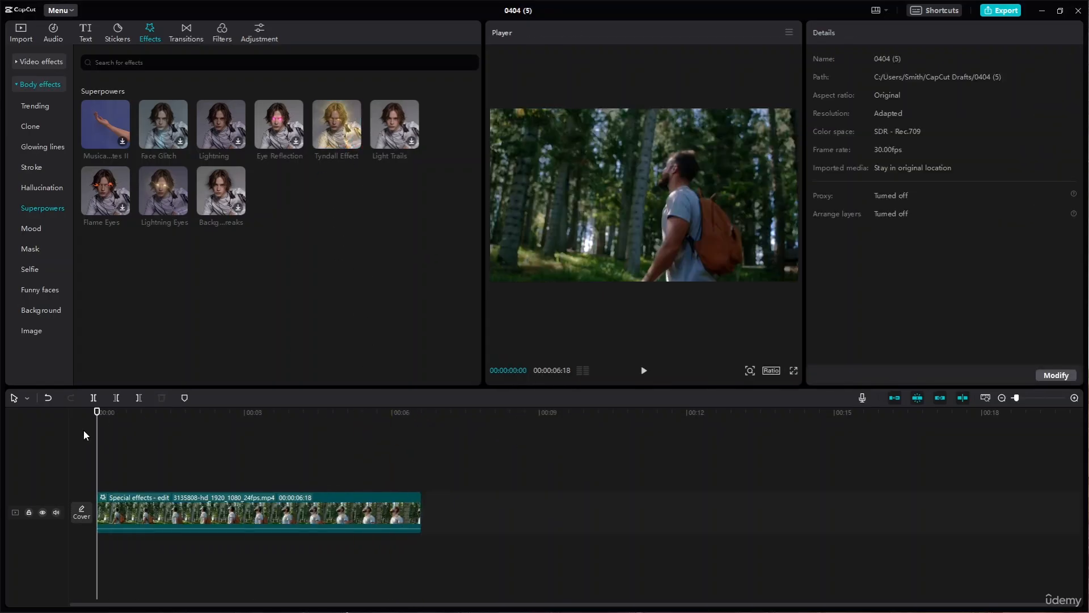
key(space)
drag(337, 123, 175, 523)
drag(321, 120, 181, 508)
- Play back the hiker clip from the start with Tyndall Effect and pause it partway through
click(100, 411)
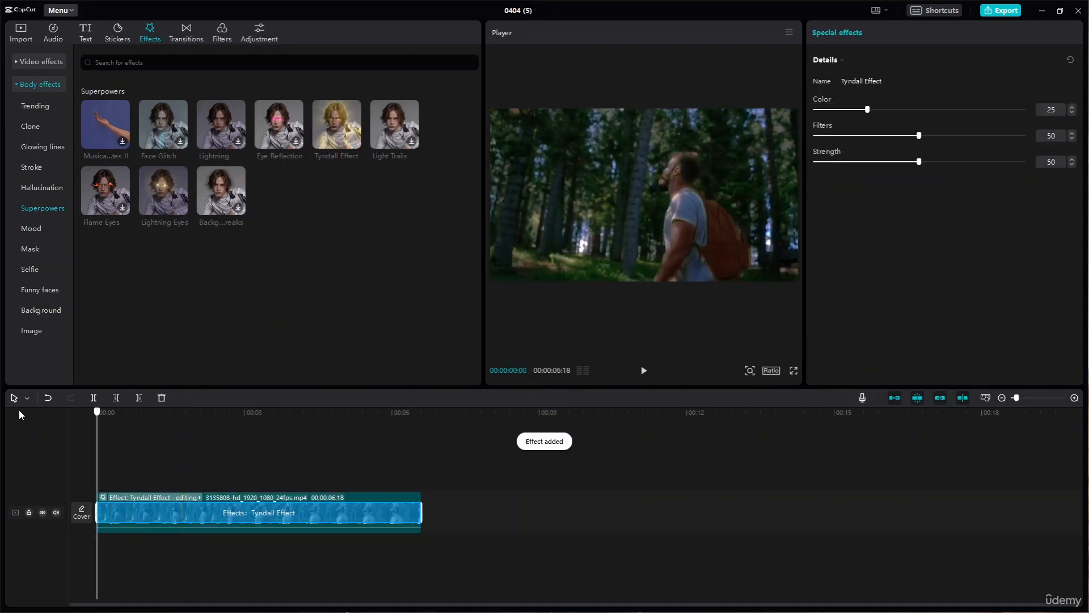
key(space)
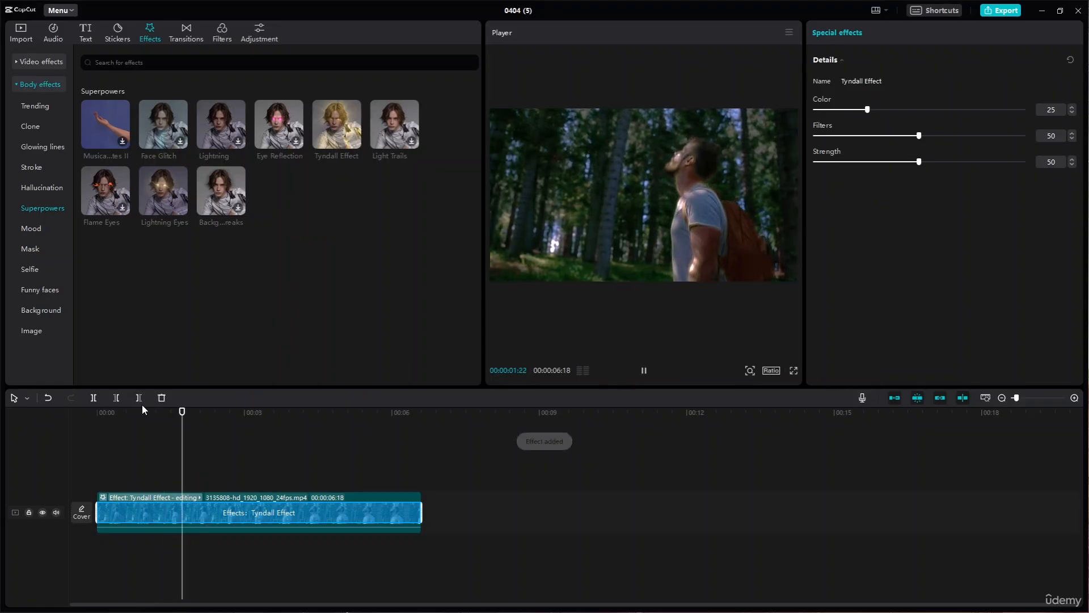
key(space)
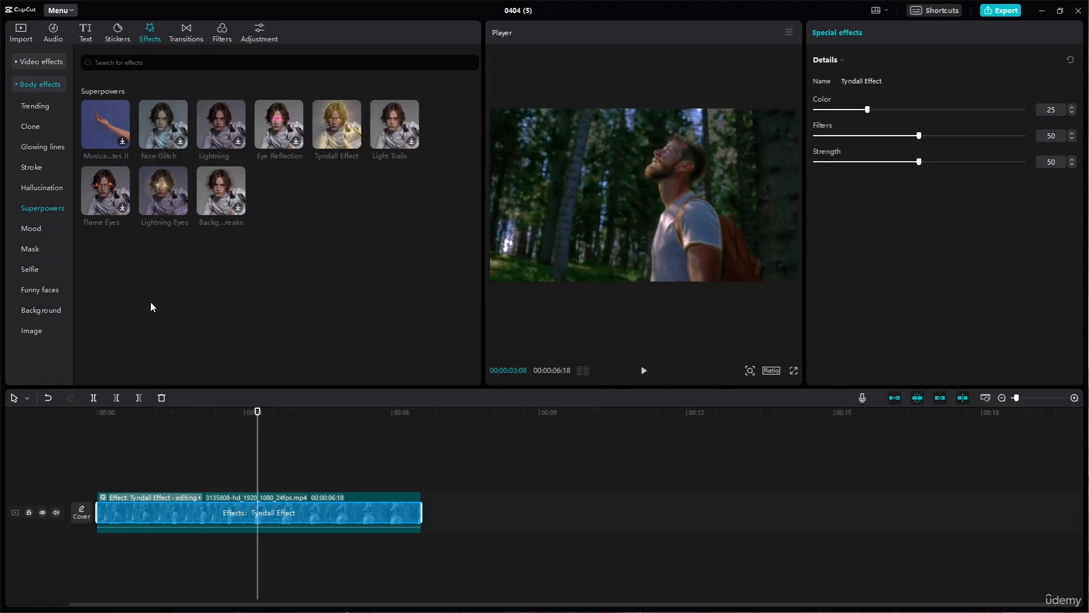
mouse_move(159, 188)
- Set the Tyndall Effect's color to 29, filters to 15 and strength to 30, and collapse its details
drag(919, 136, 866, 172)
drag(912, 137, 848, 143)
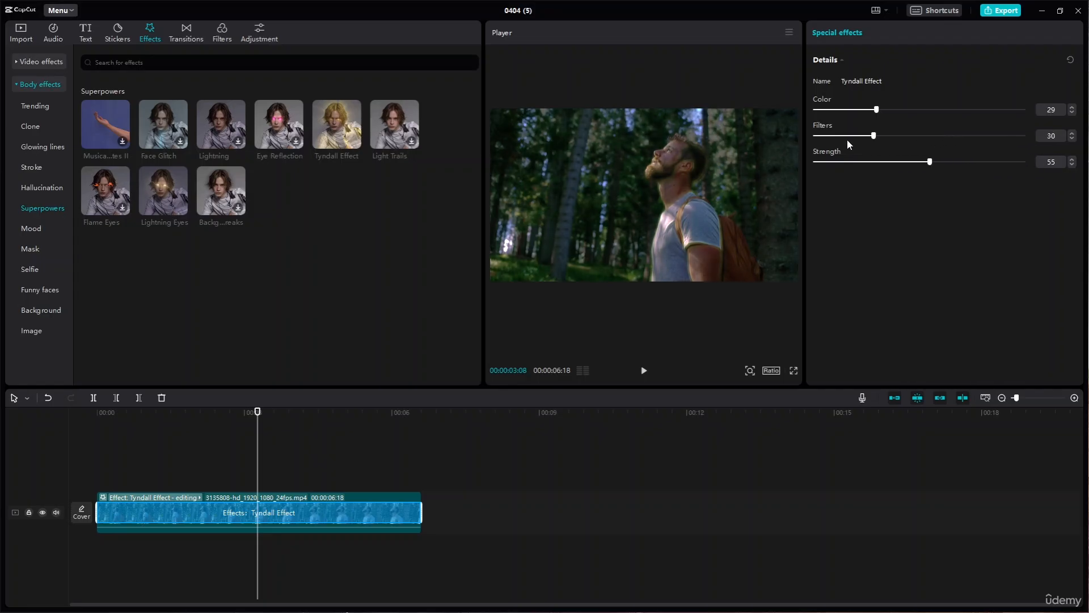
drag(923, 169, 852, 168)
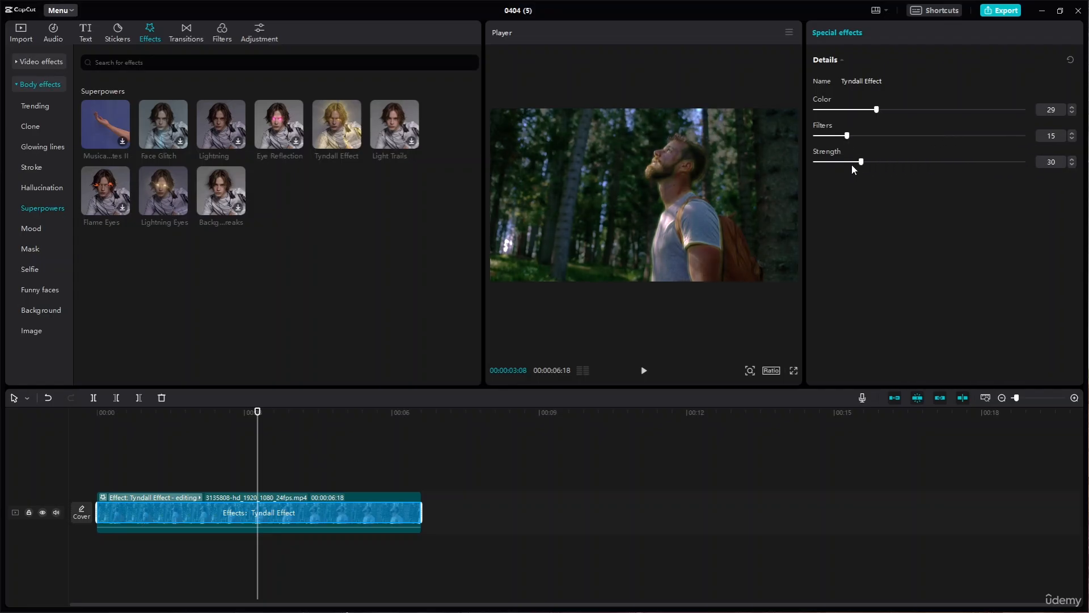
click(838, 67)
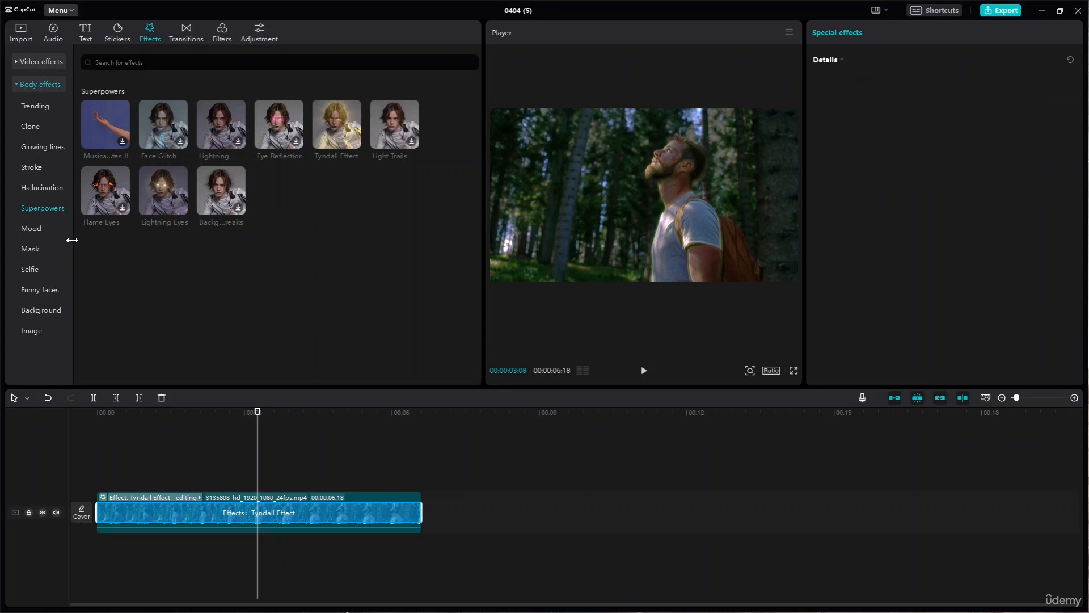
- Browse the body effects in the Mood, Mask, Selfie, Funny faces and Background categories
click(35, 230)
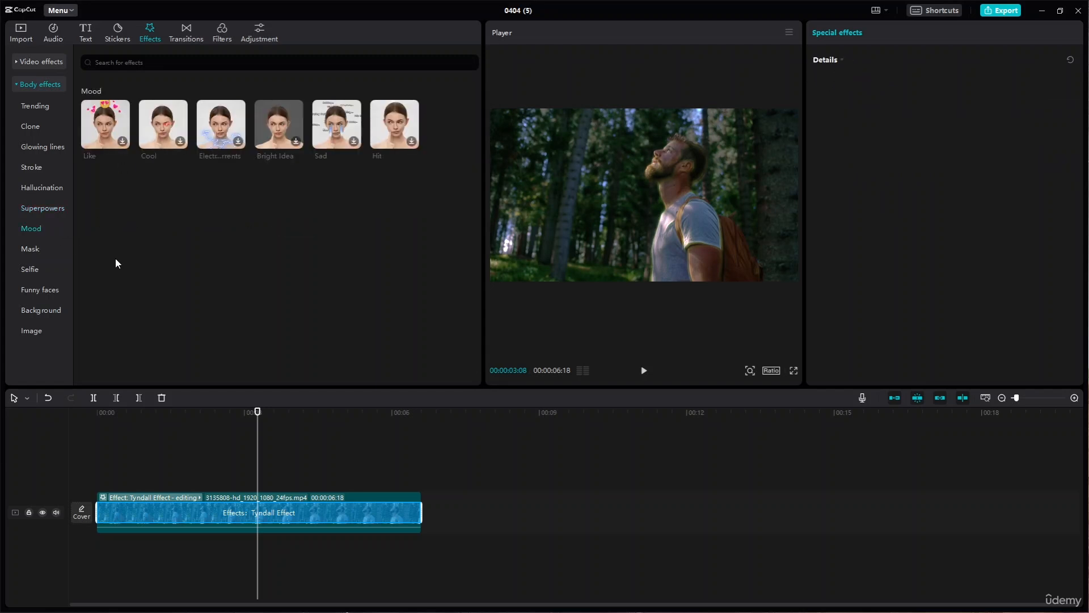
click(36, 247)
click(42, 271)
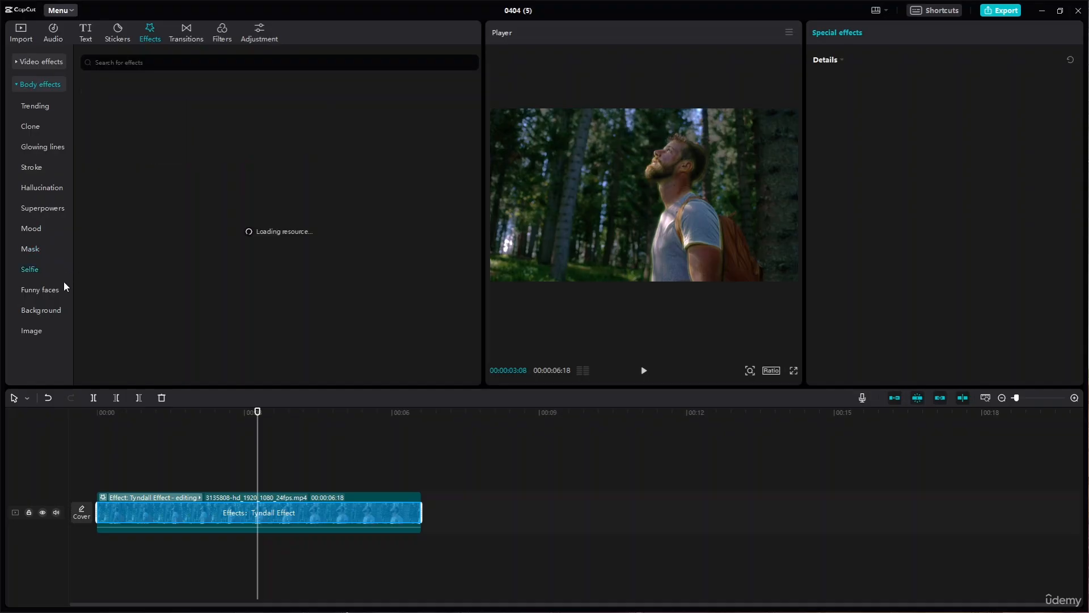
click(54, 289)
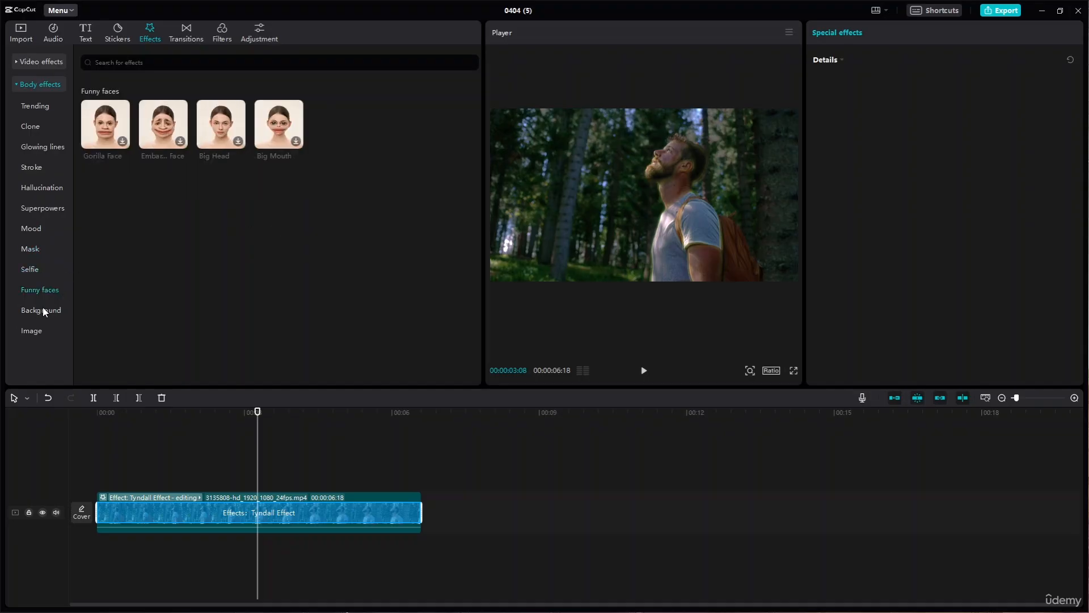
click(42, 309)
- Download the Image body effect Woman II, apply it directly to the hiker clip and play the clip
click(34, 331)
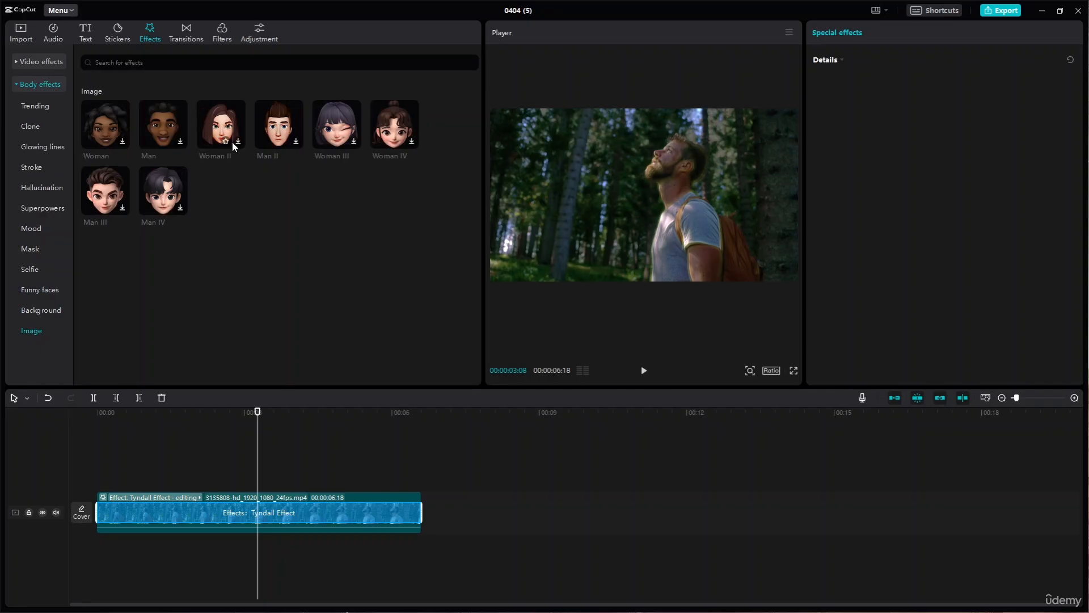
click(239, 141)
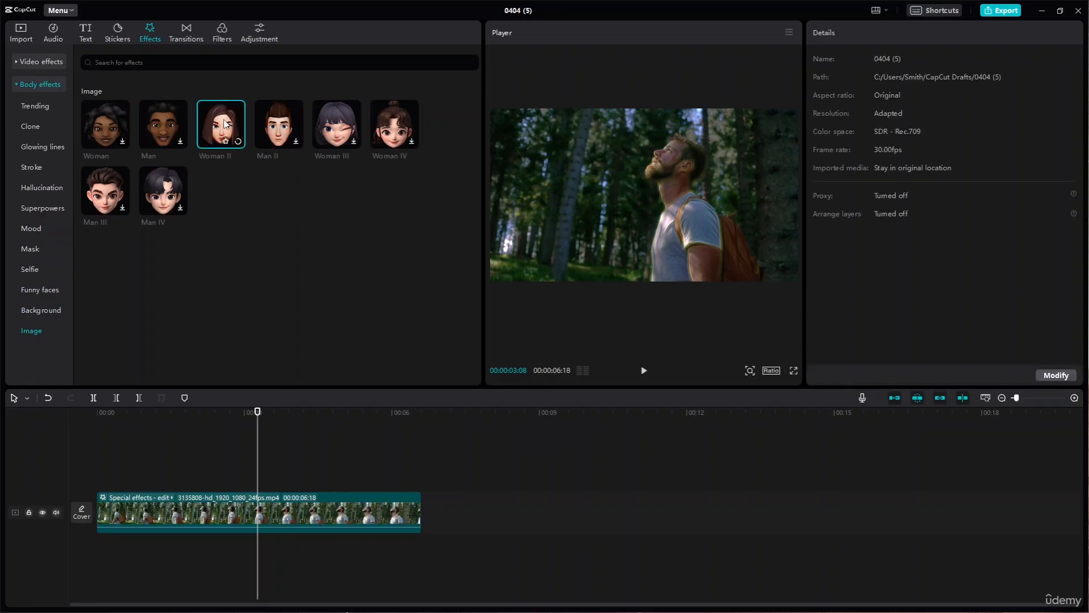
drag(225, 126, 138, 505)
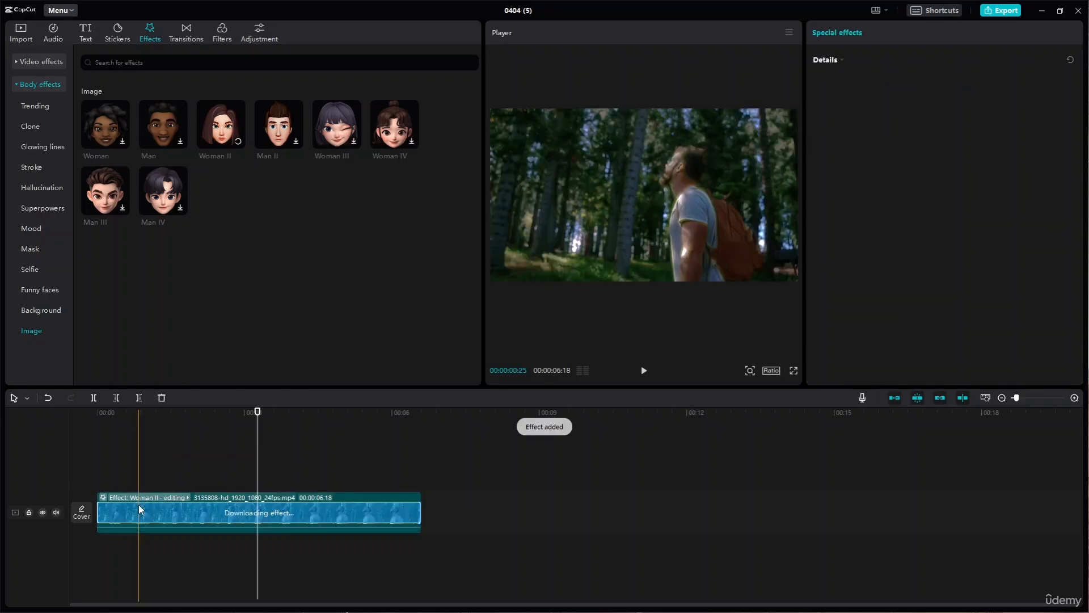
click(296, 446)
key(space)
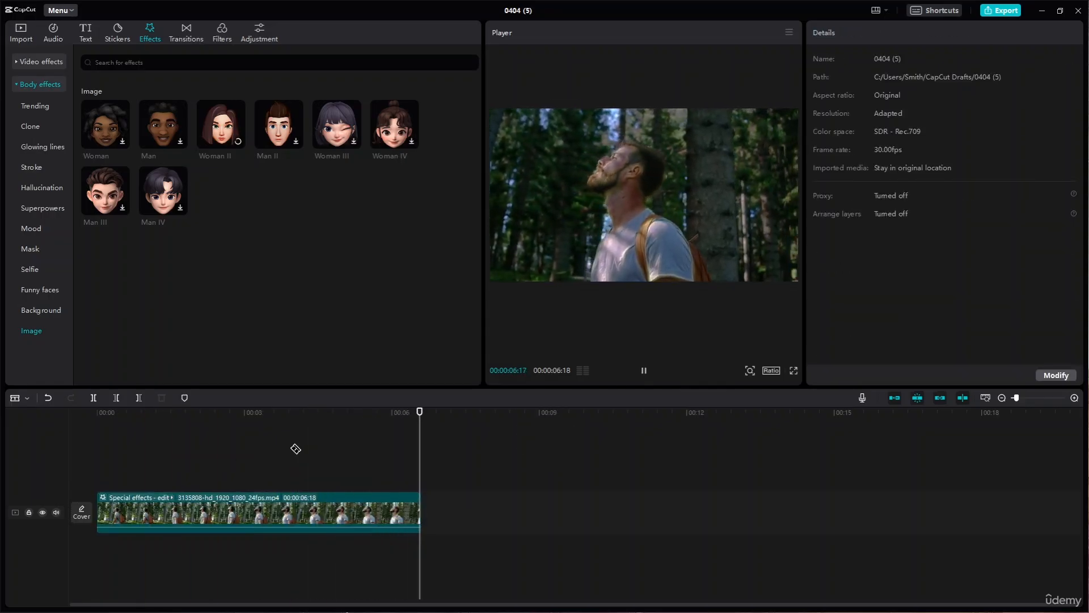
- Add Woman II on its own track above the hiker clip and stretch it to cover the clip's full length
drag(222, 122, 111, 481)
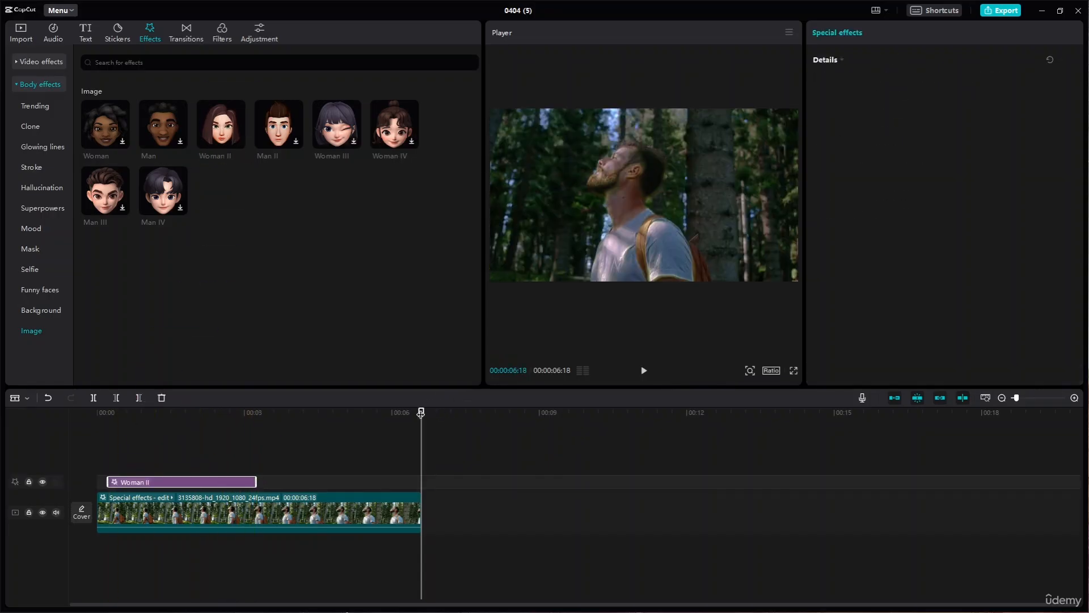
drag(421, 411, 216, 427)
click(28, 398)
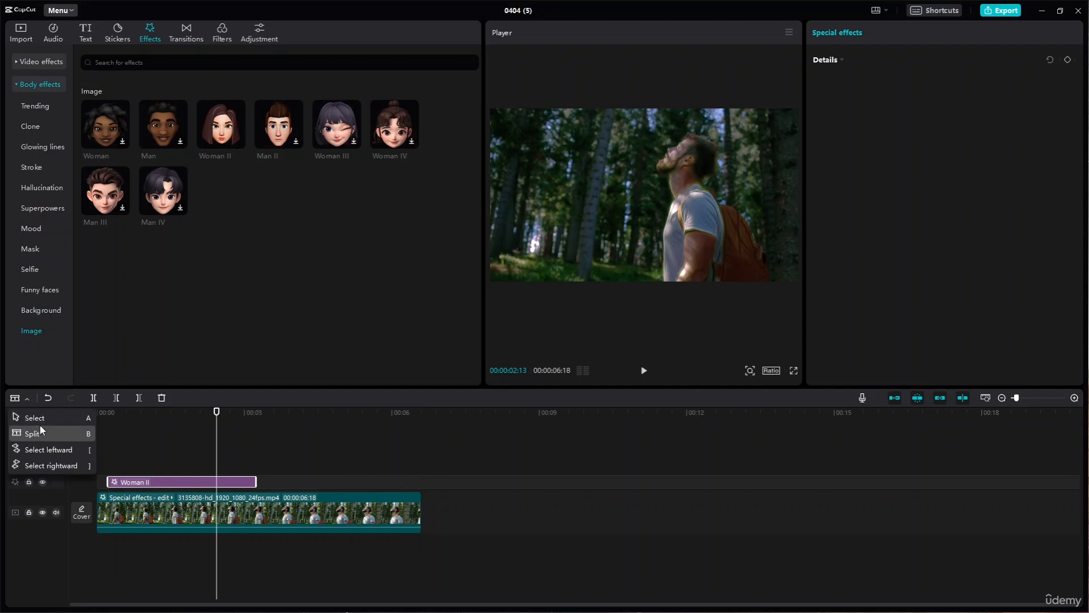
click(40, 422)
drag(257, 482, 421, 483)
drag(108, 482, 95, 484)
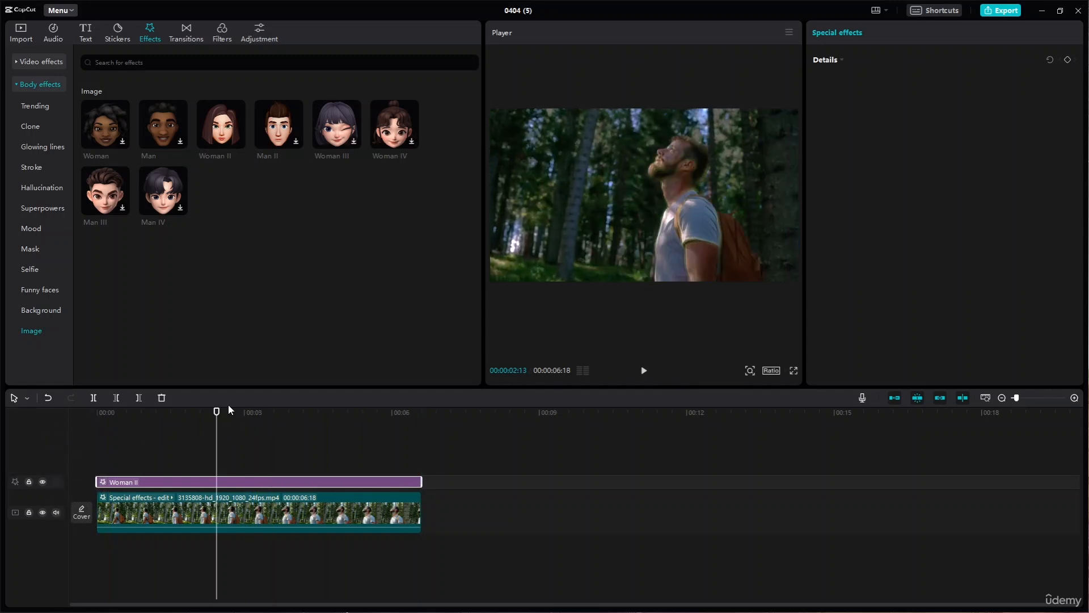
- Play back the hiker clip from the start with Woman II and delete the clip from the timeline
drag(217, 412, 85, 418)
key(space)
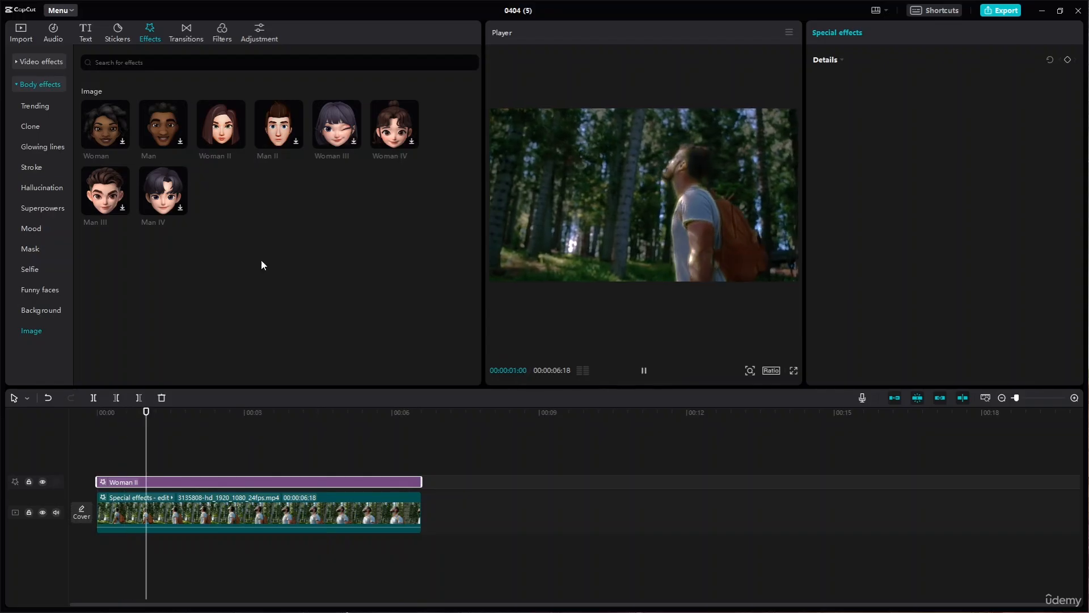
click(250, 513)
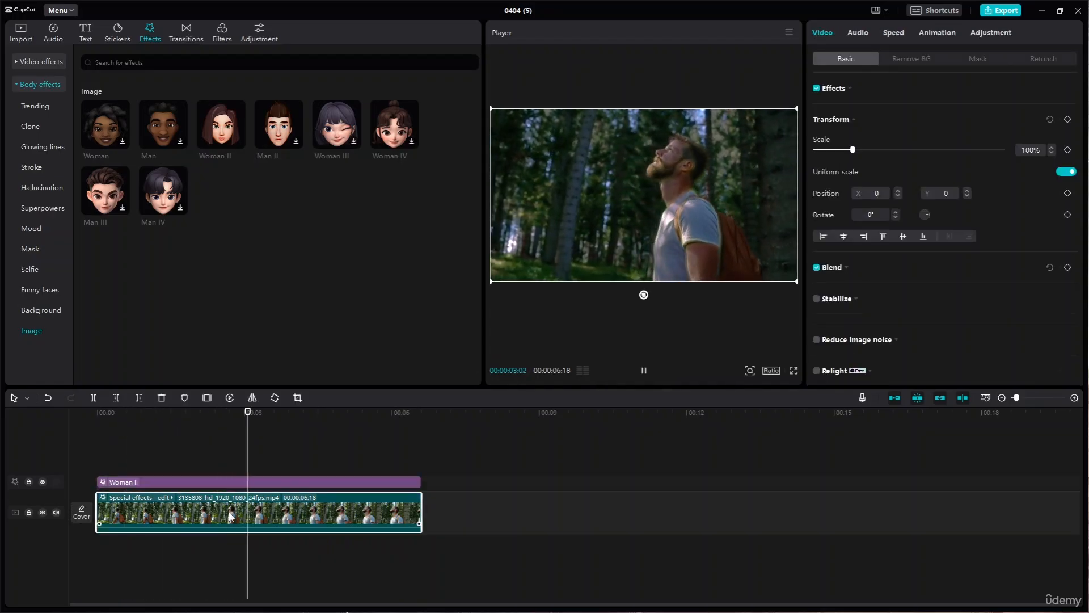
key(Delete)
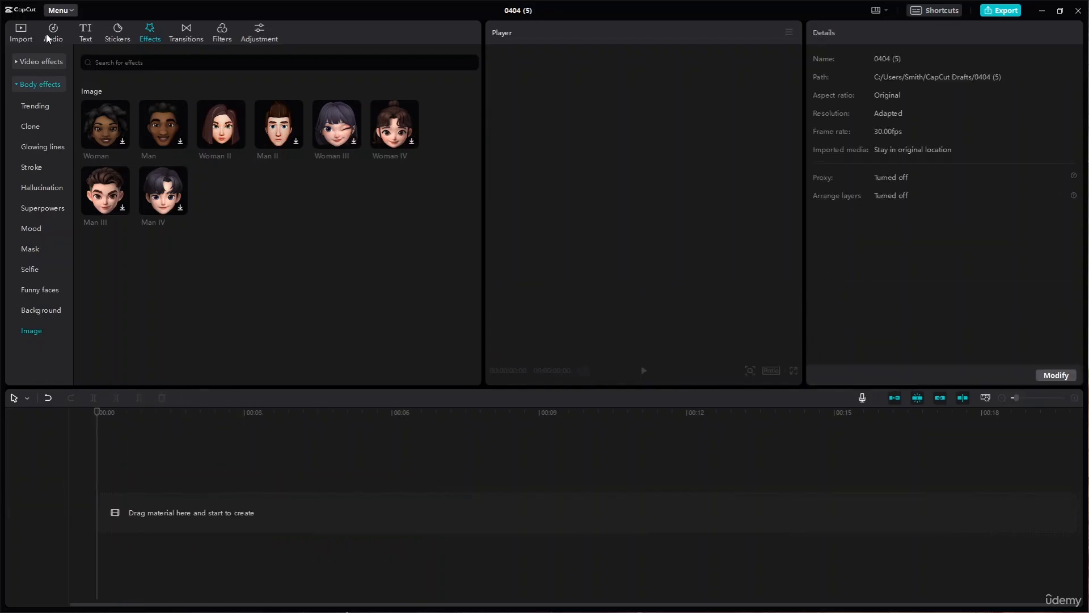
- Add the imported photo of the woman with yellow balloons to the timeline and preview the Image body effect Woman II on it
click(31, 33)
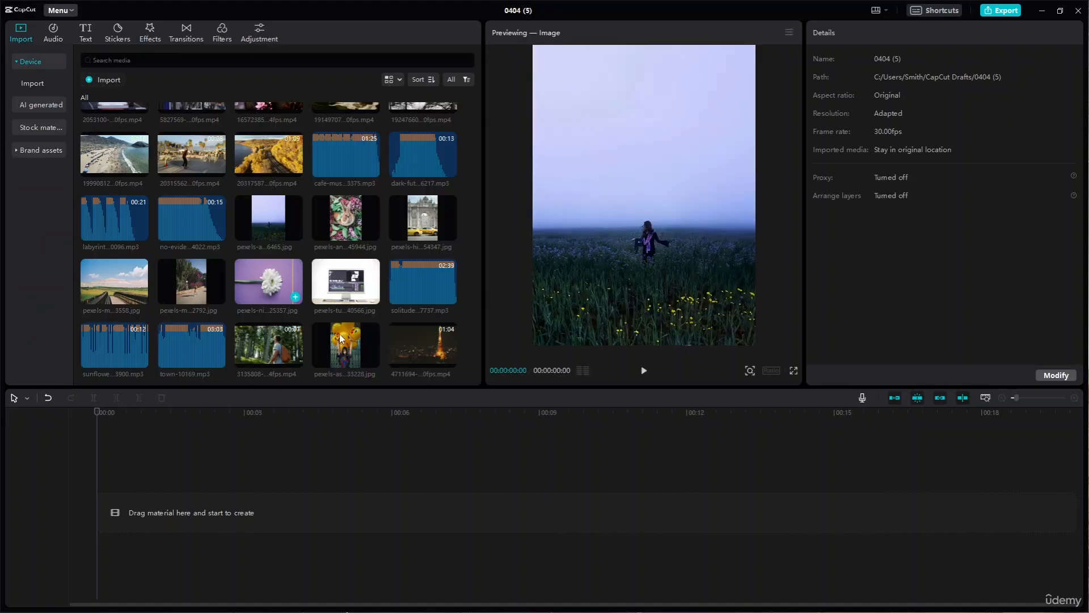
drag(343, 341, 103, 516)
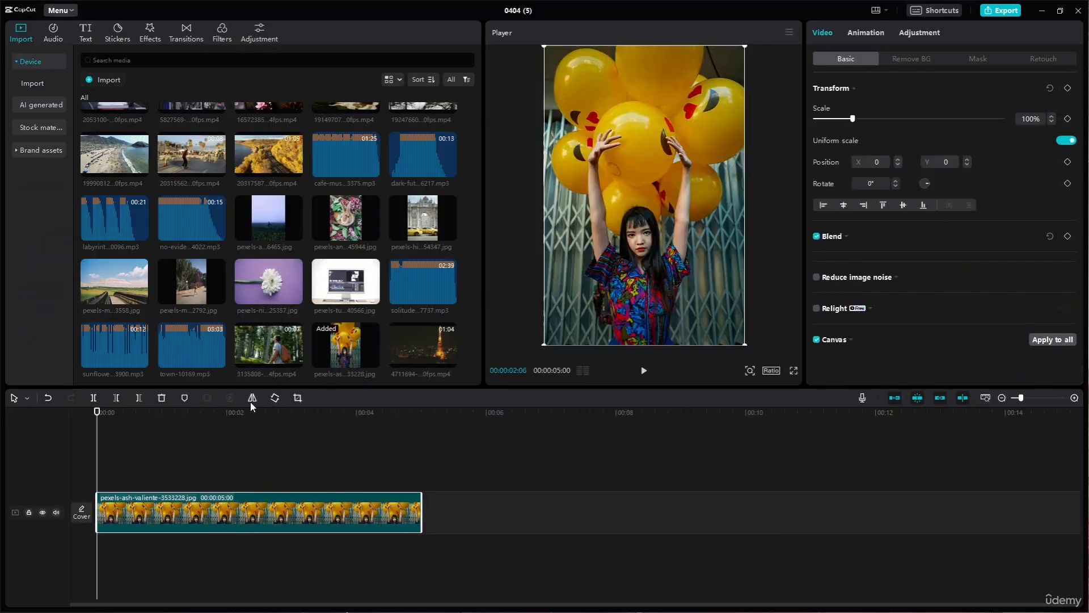
click(154, 34)
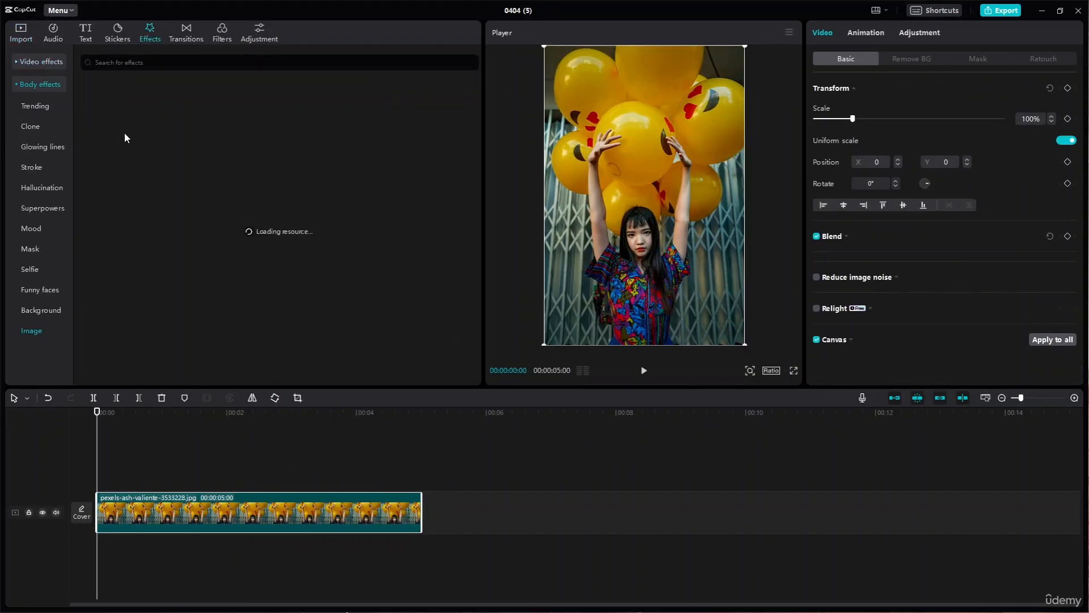
click(229, 131)
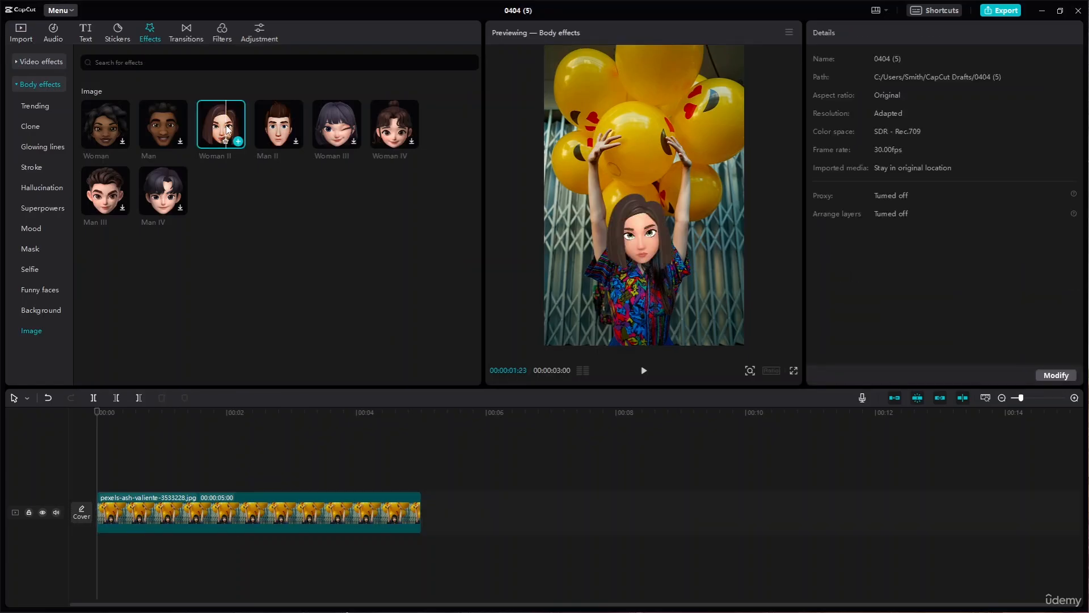
- Add the body effect Woman II on its own track above the balloon photo and play the result
drag(227, 129, 114, 481)
key(space)
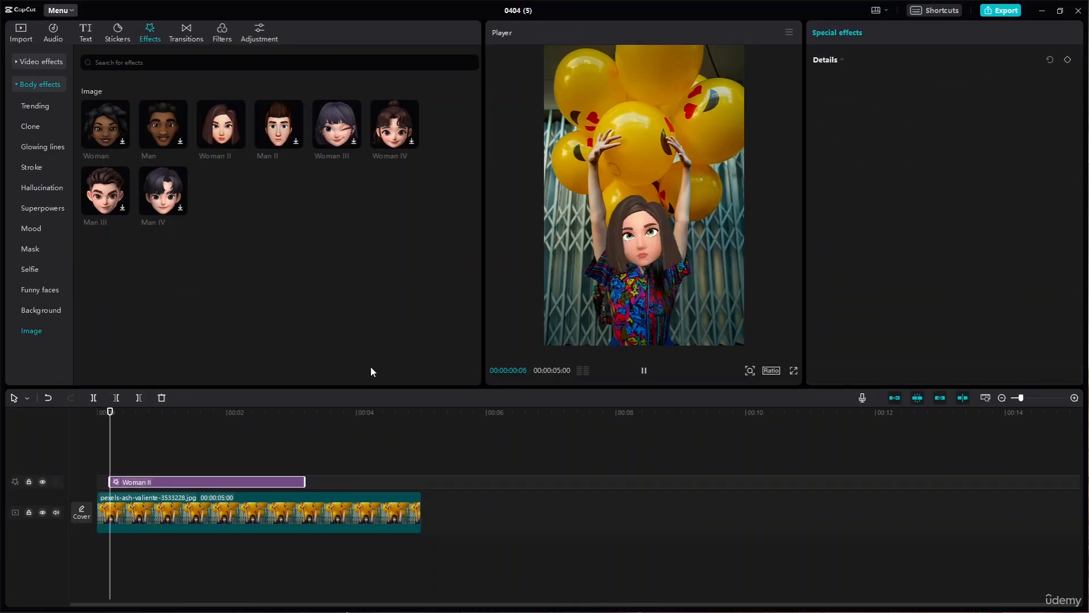
key(space)
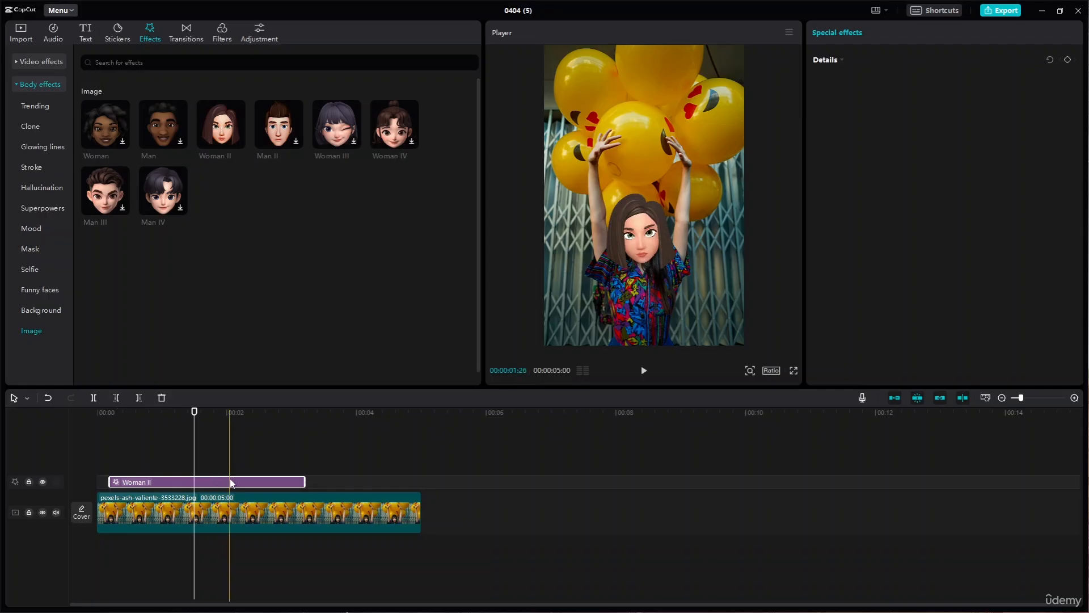
- Delete the Woman II effect and the balloon photo from the timeline
key(Delete)
click(245, 513)
key(Delete)
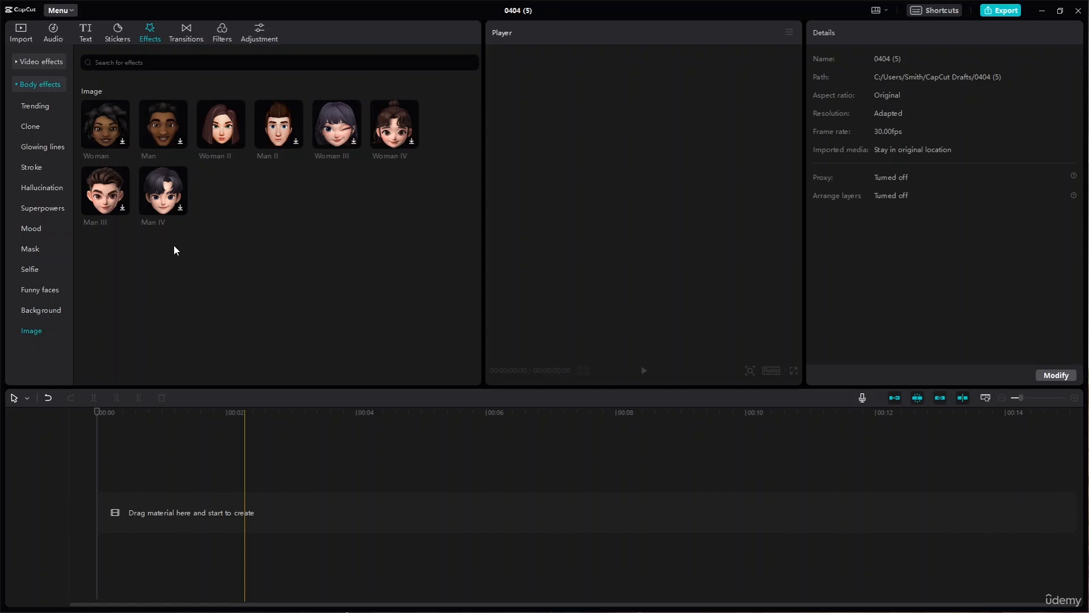
- Close the body effects list and look through the filter categories from Scenery and Movies to Night scene, Style and Retro
click(22, 86)
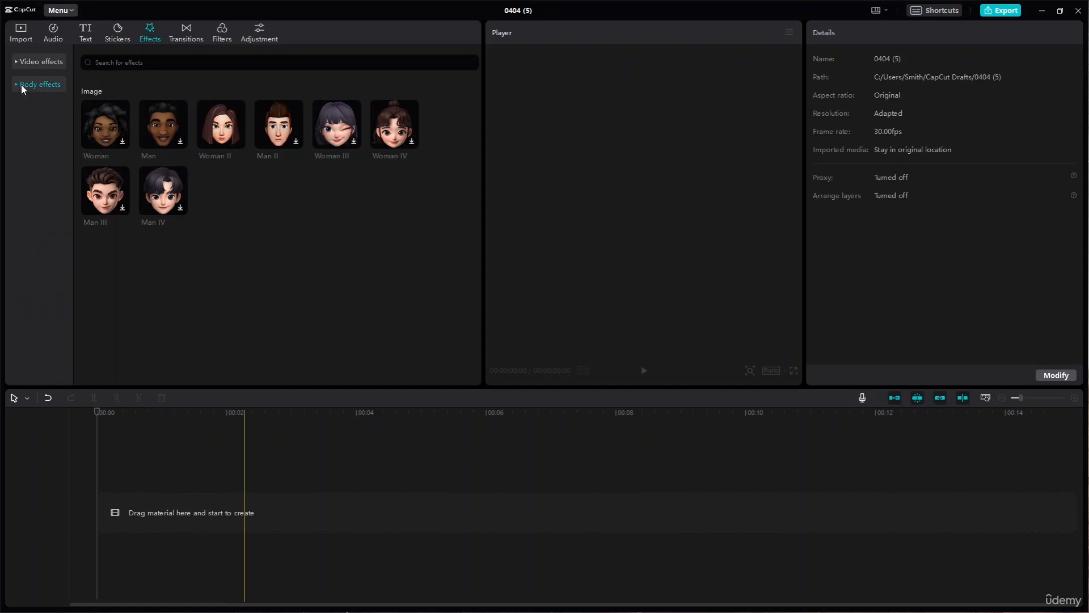
click(229, 41)
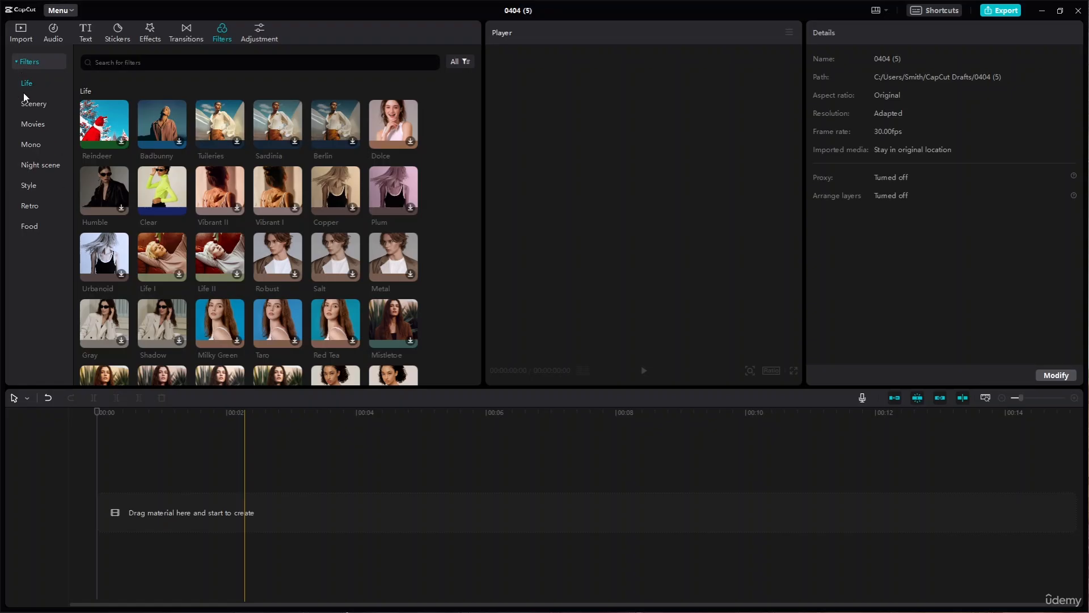
click(50, 104)
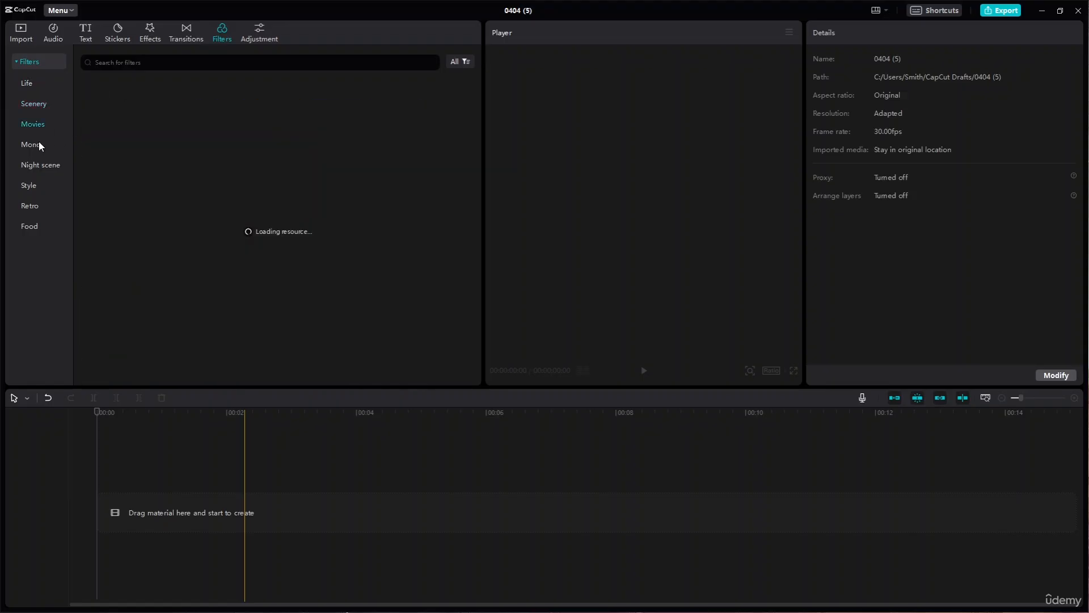
click(57, 164)
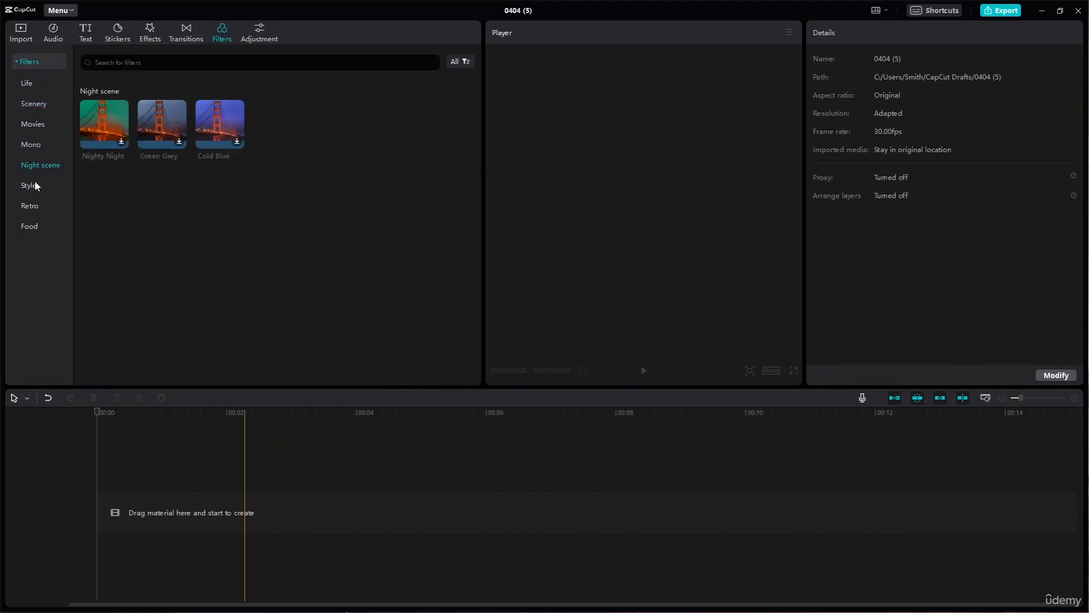
click(57, 185)
click(42, 207)
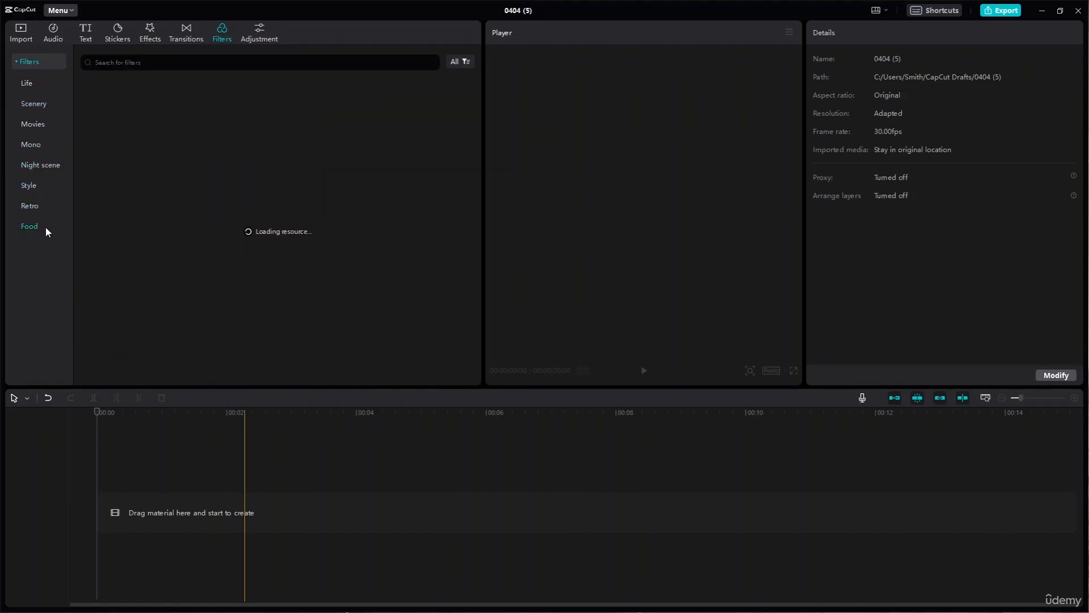
- Browse the Life filters and download Sardinia
click(25, 84)
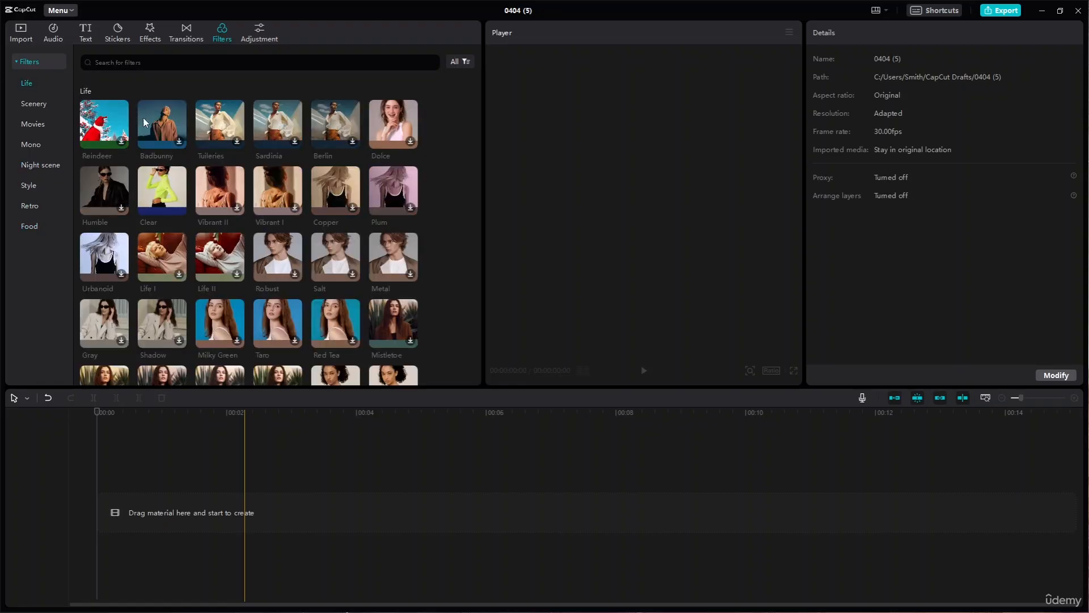
scroll(281, 264, down, 1)
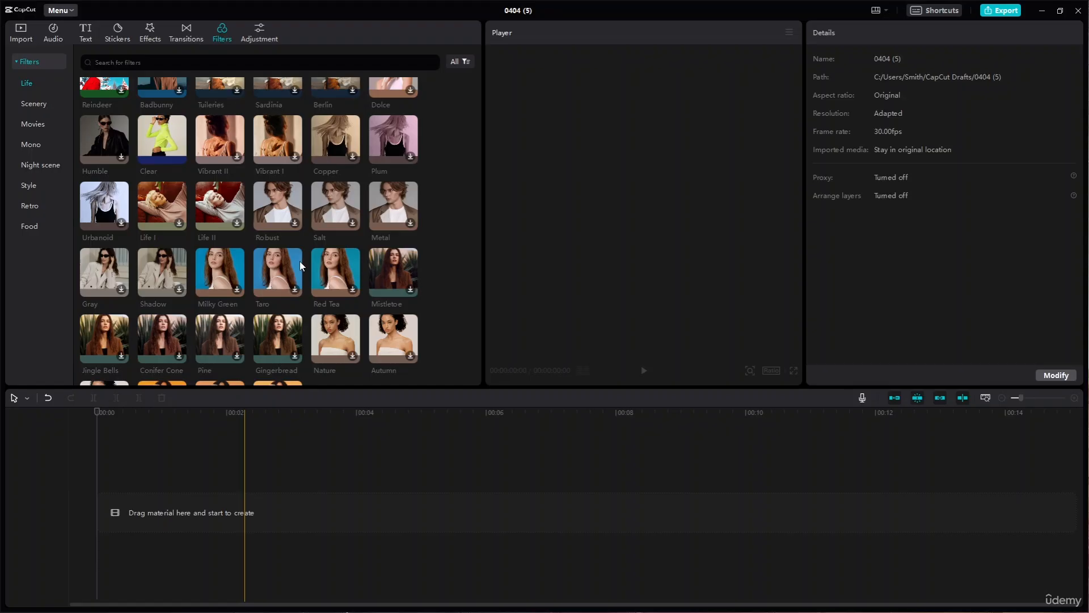
scroll(258, 207, up, 1)
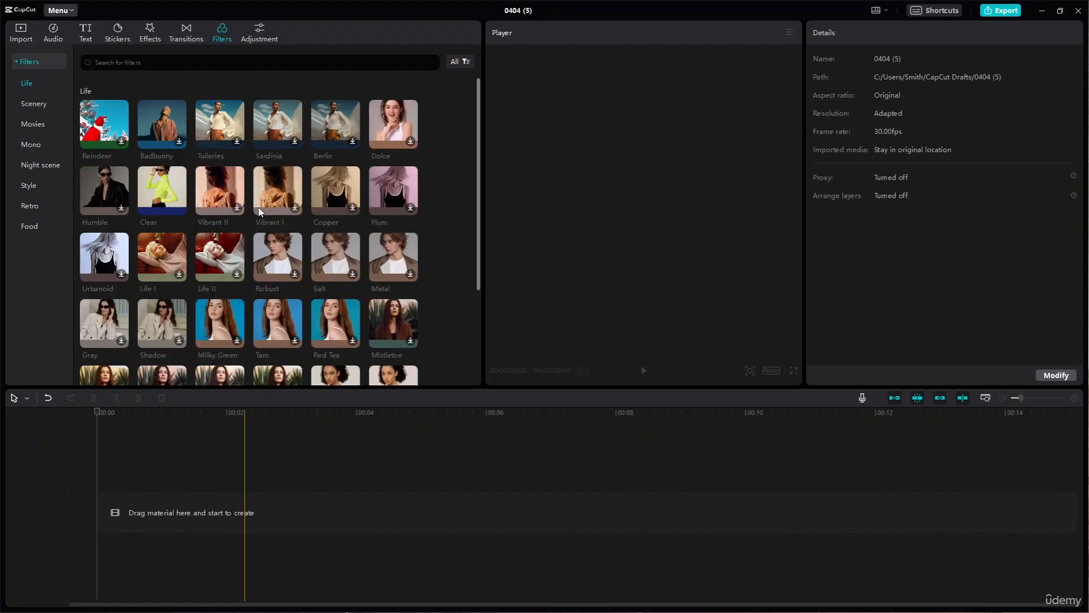
click(295, 142)
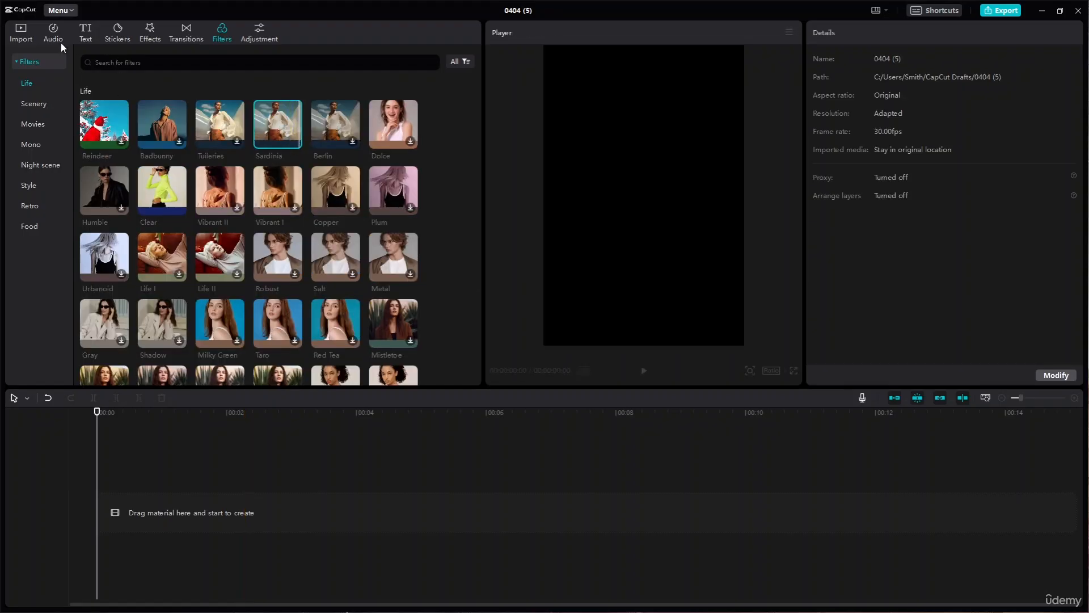
- Add the imported forest hiker clip to the start of the empty timeline
click(31, 36)
scroll(295, 295, up, 1)
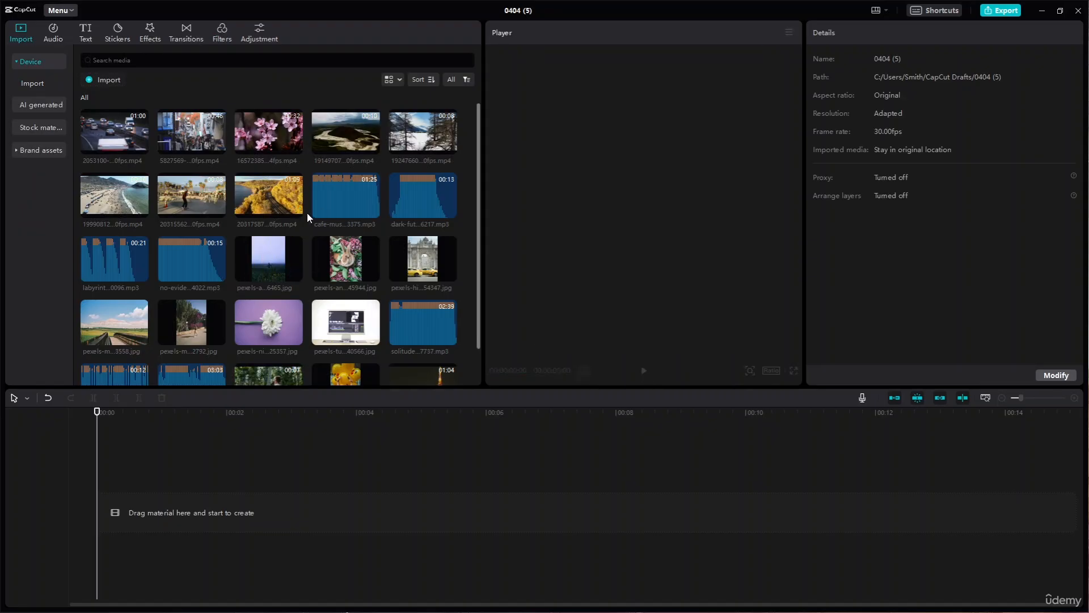
scroll(219, 149, down, 1)
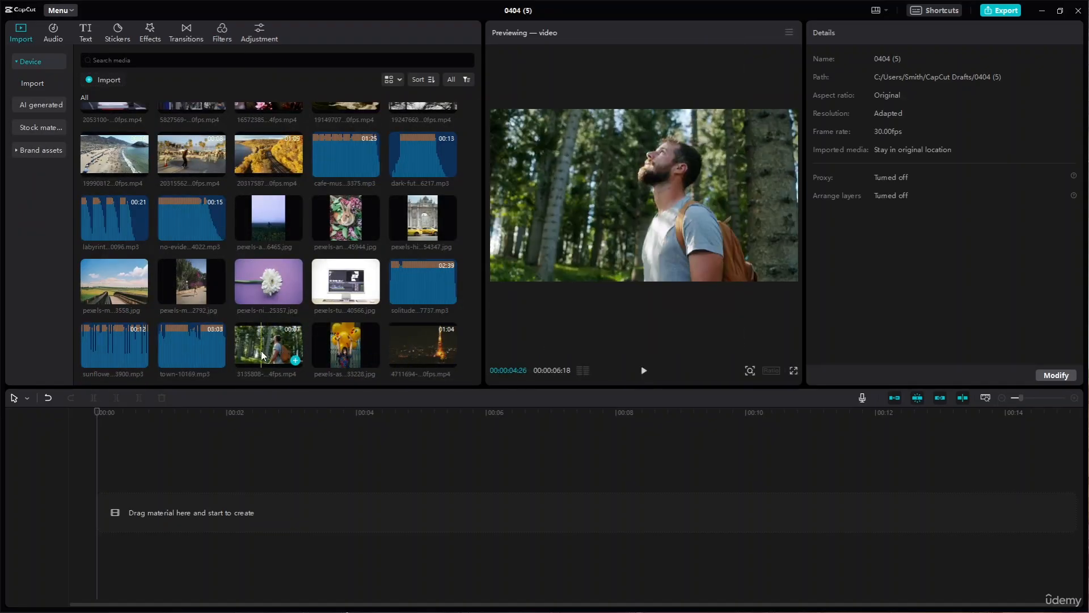
drag(268, 346, 115, 528)
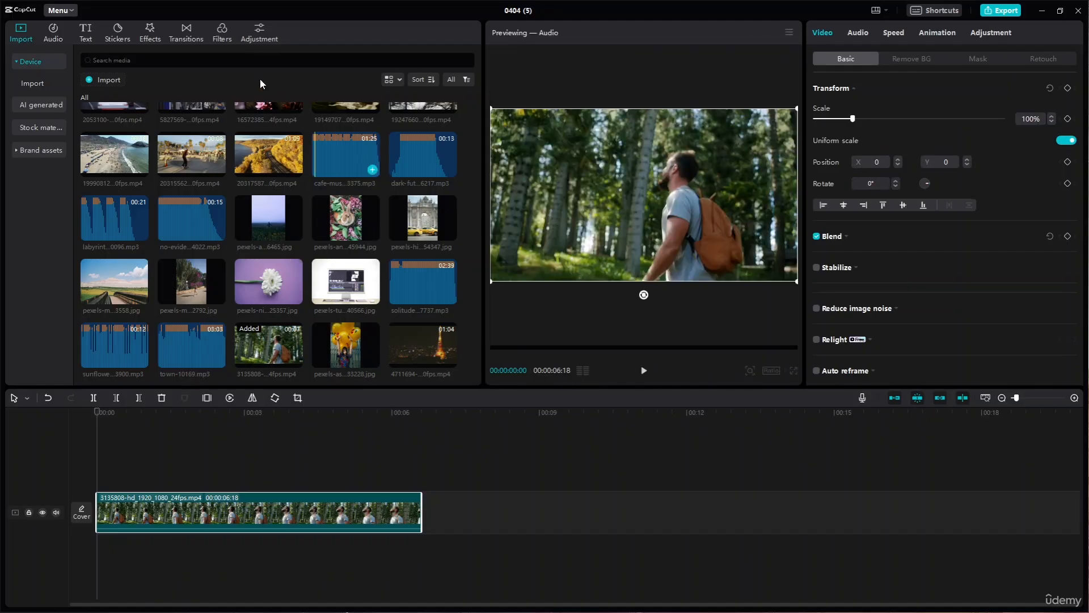
- Download the Life filter Red Tea and add it on its own track above the hiker clip
click(222, 33)
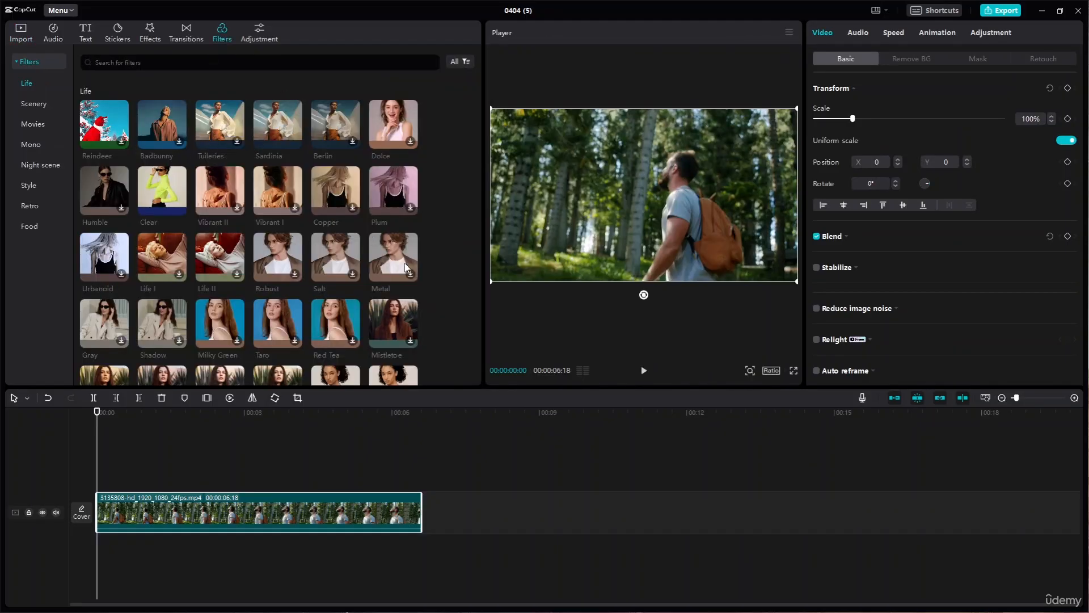
click(348, 344)
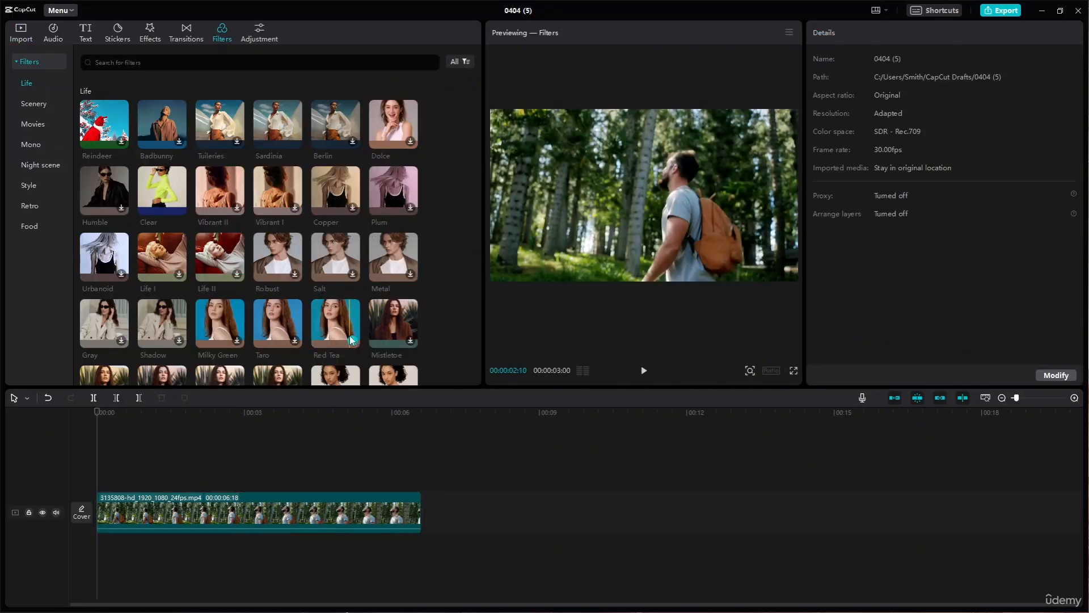
drag(348, 344, 173, 477)
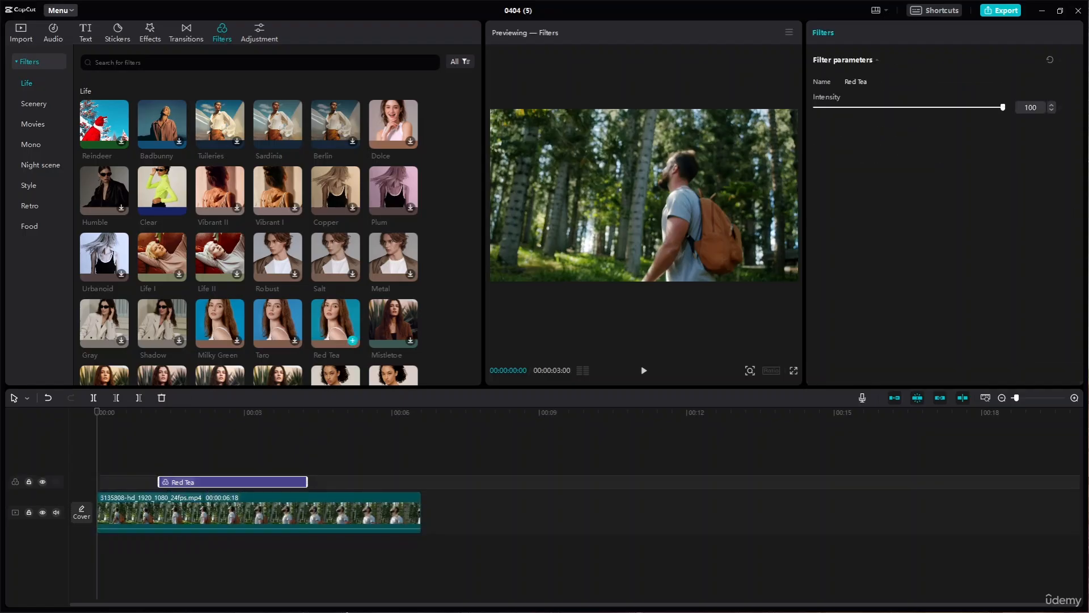
- Play the hiker clip with the Red Tea filter and delete the filter from the timeline
key(space)
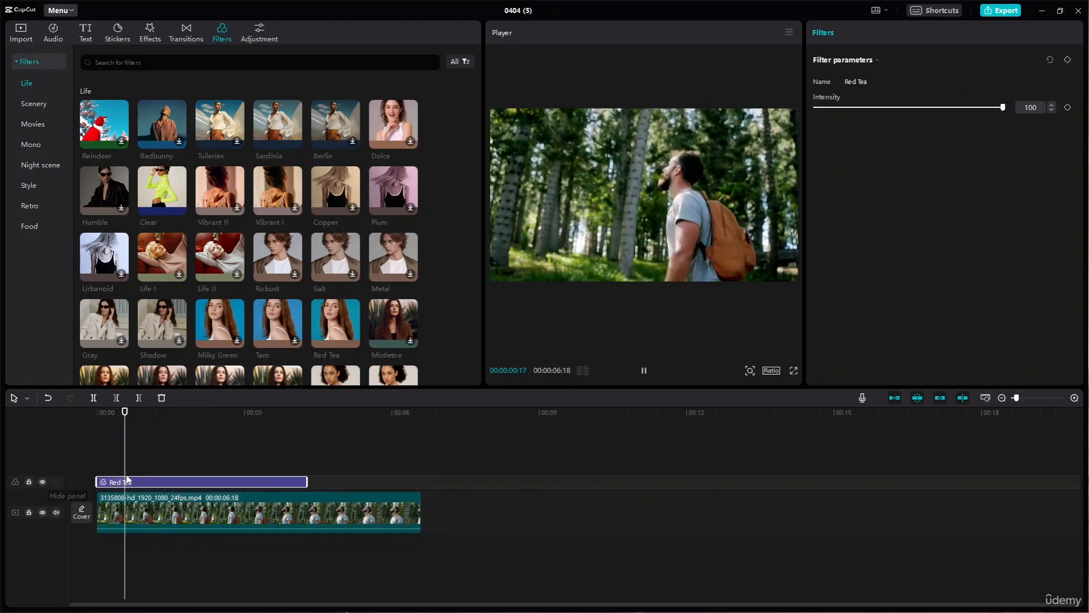
key(space)
key(Delete)
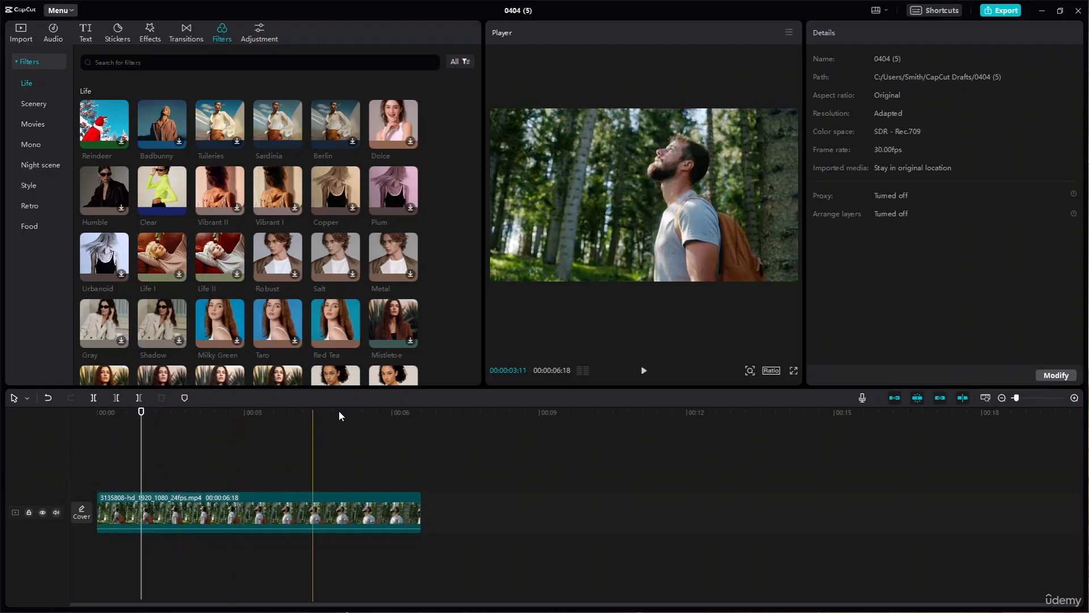
- Download the Life filters Mistletoe, Copper and Berlin and preview them on the hiker clip
click(408, 340)
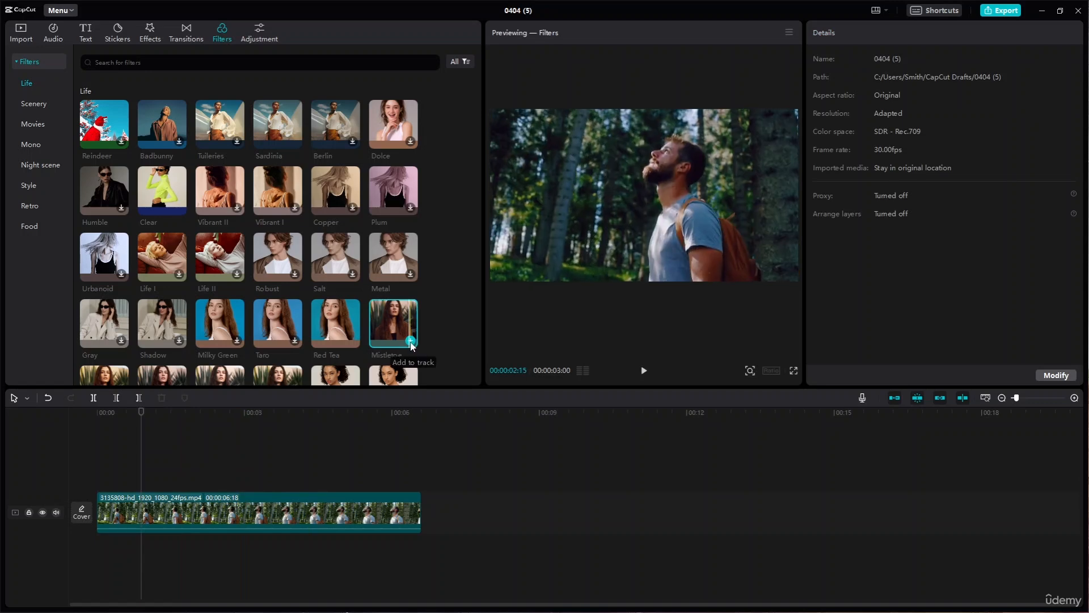
click(353, 207)
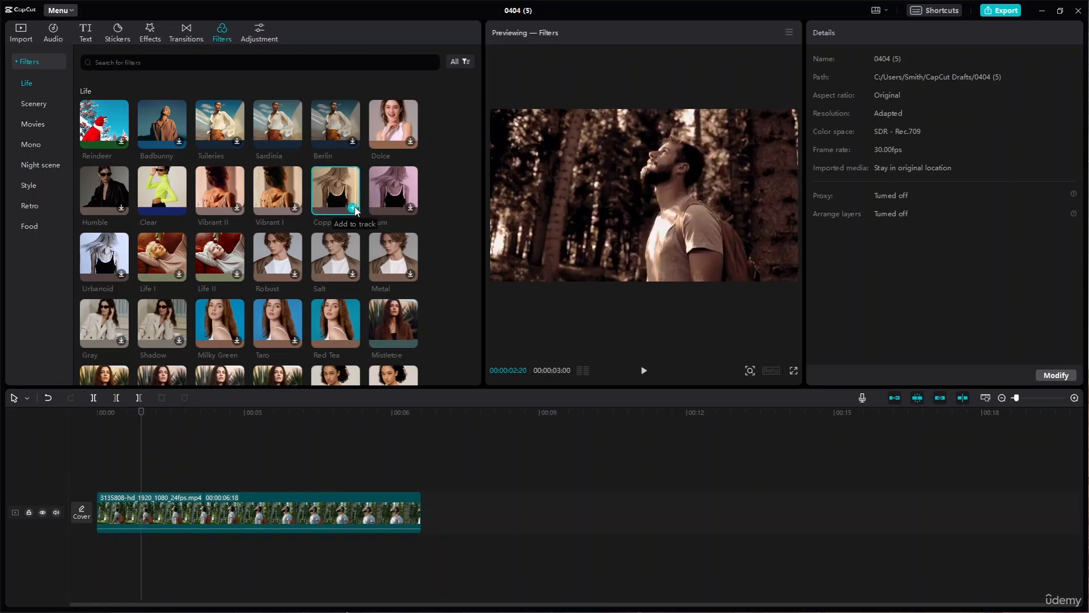
click(354, 143)
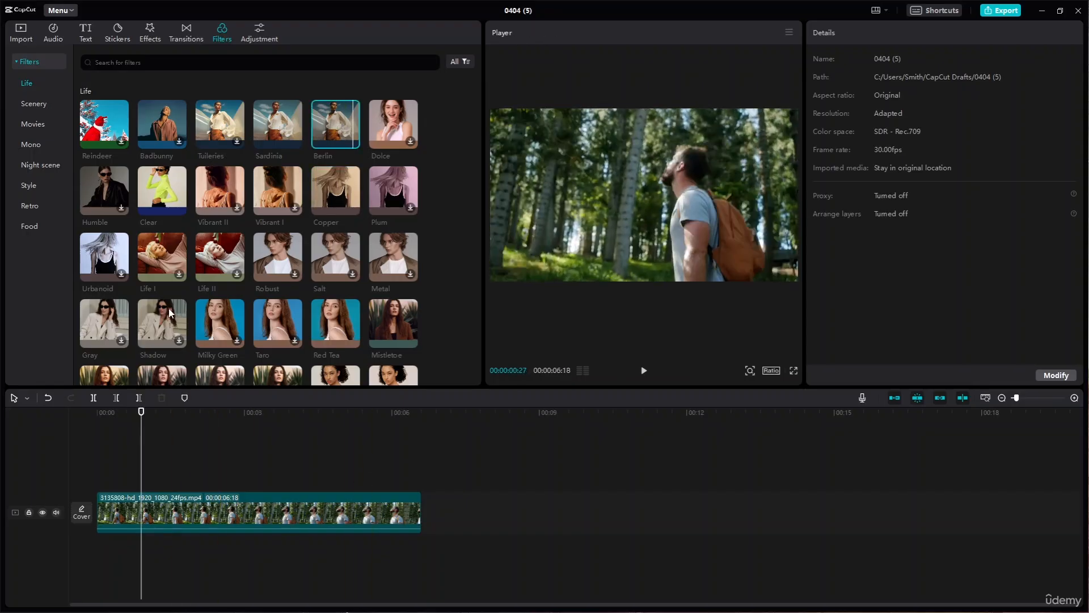
- Download the Scenery filters Amber, Ice City and Dark Brown and preview them on the hiker clip
click(38, 102)
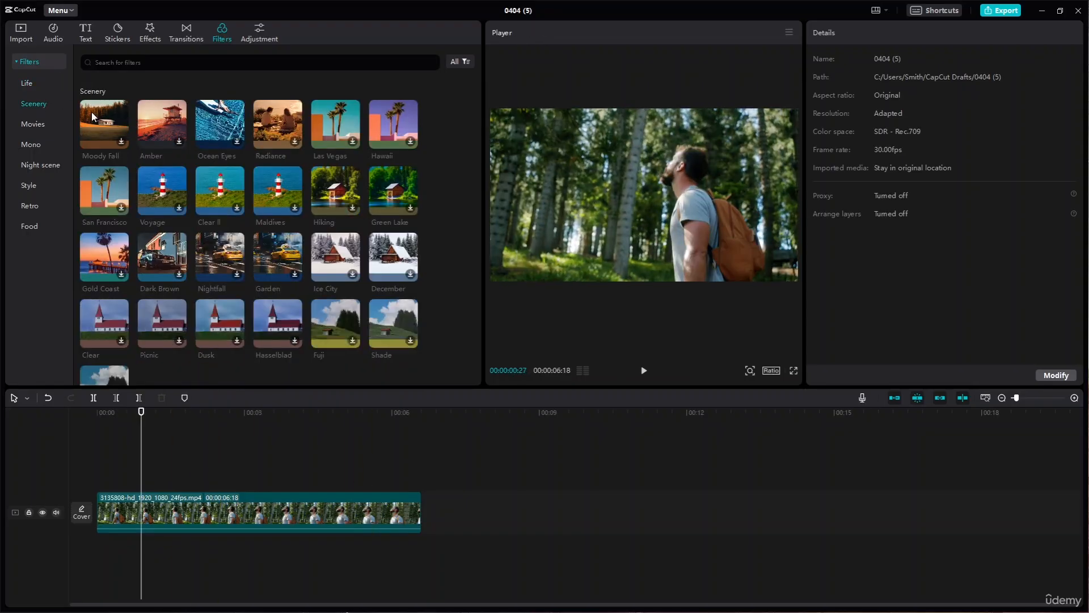
click(180, 141)
click(353, 275)
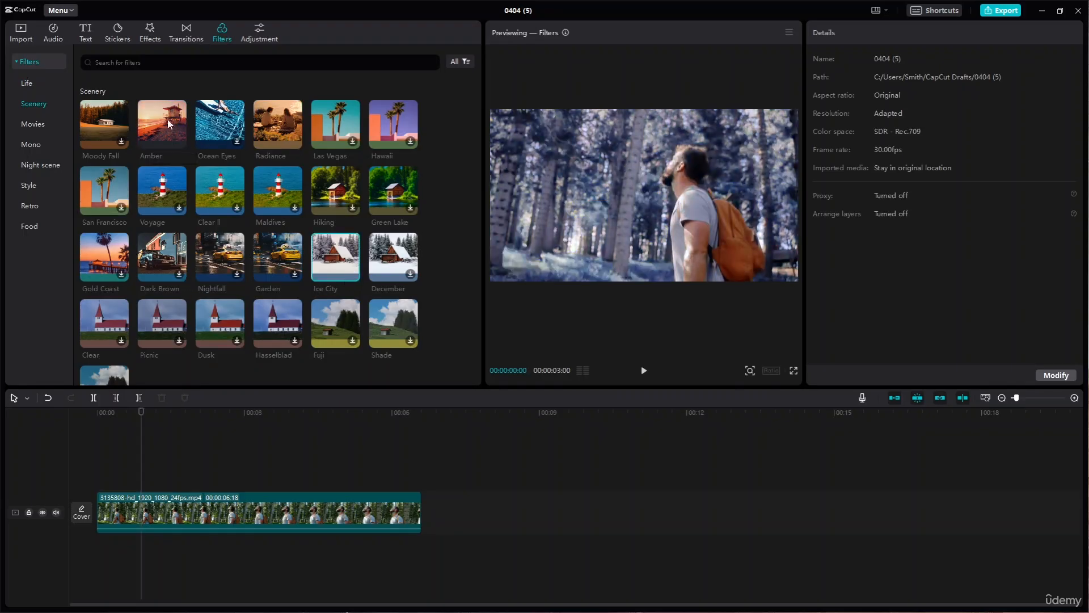
click(179, 274)
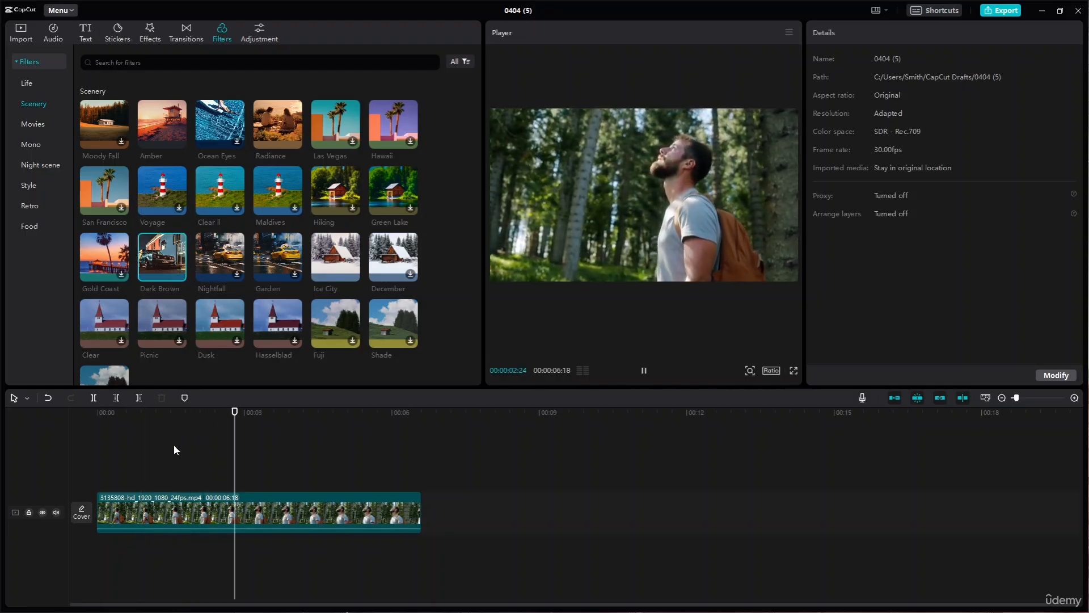
key(space)
mouse_move(175, 262)
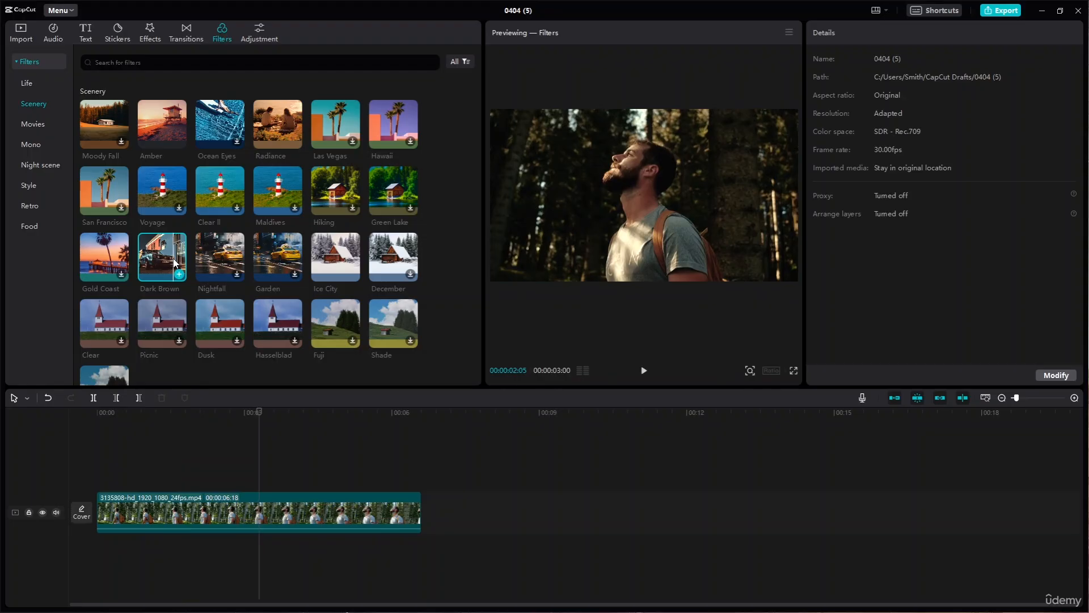
- Download the Movies filters Flipped, Don't Look Up, Black Panther, Dispatch, Budapest and Oppenheimer and preview them on the hiker clip
click(42, 124)
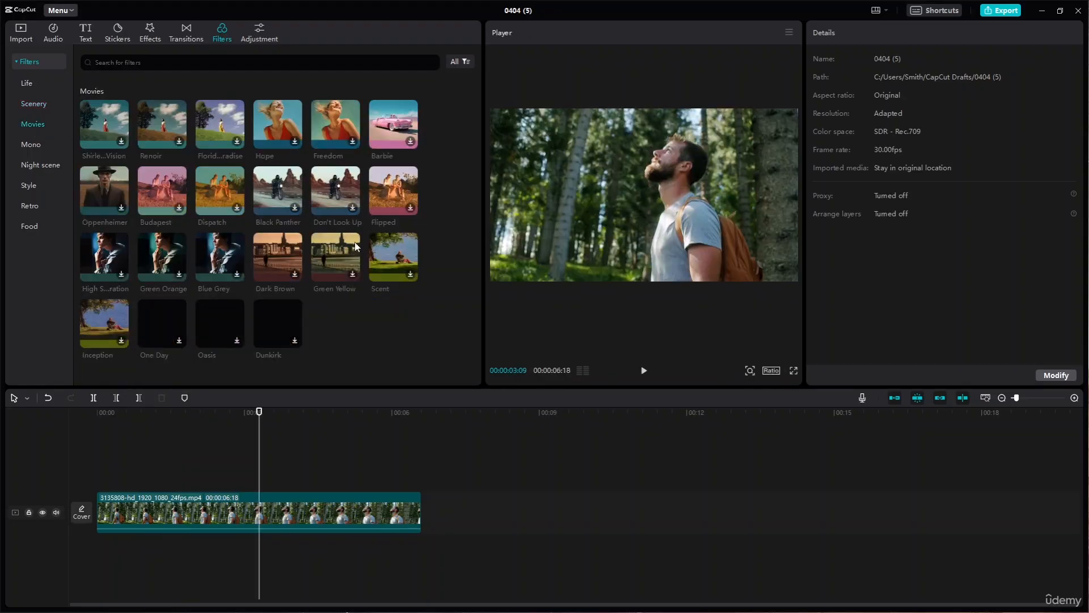
click(411, 208)
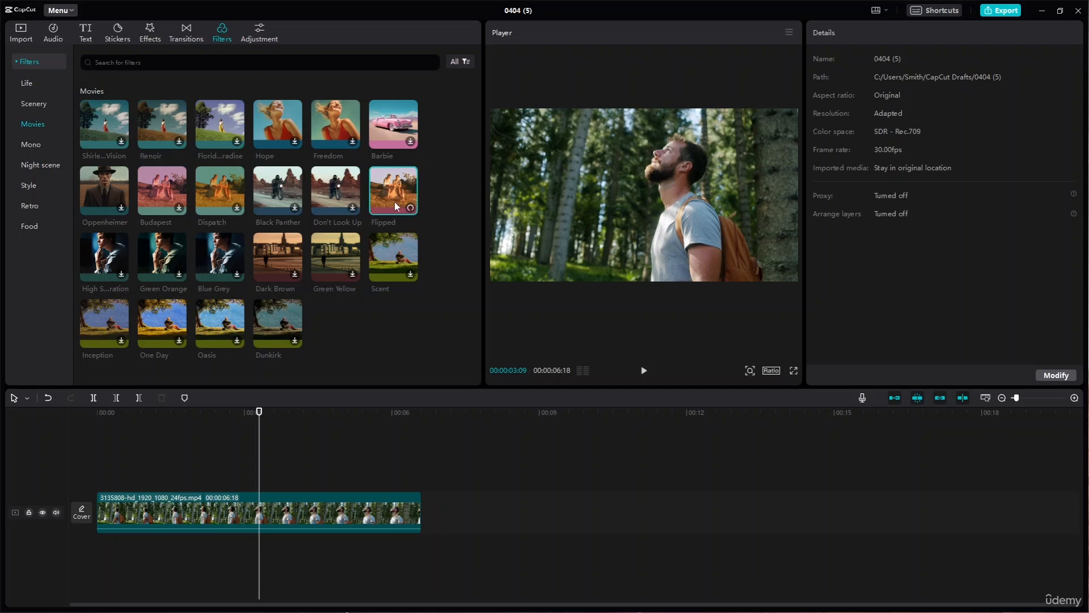
click(312, 194)
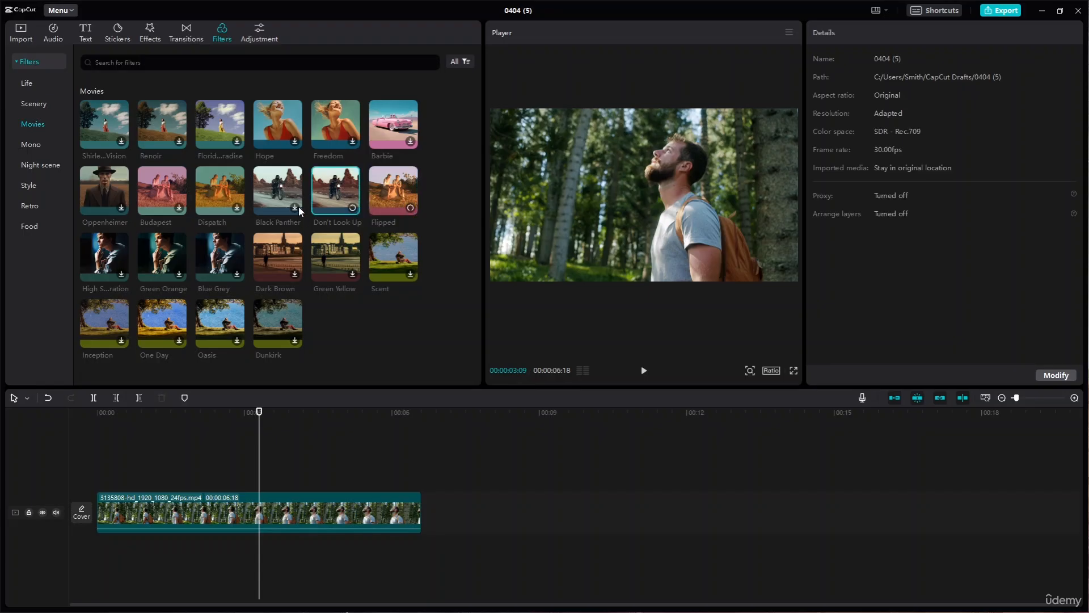
click(296, 206)
click(240, 212)
click(149, 211)
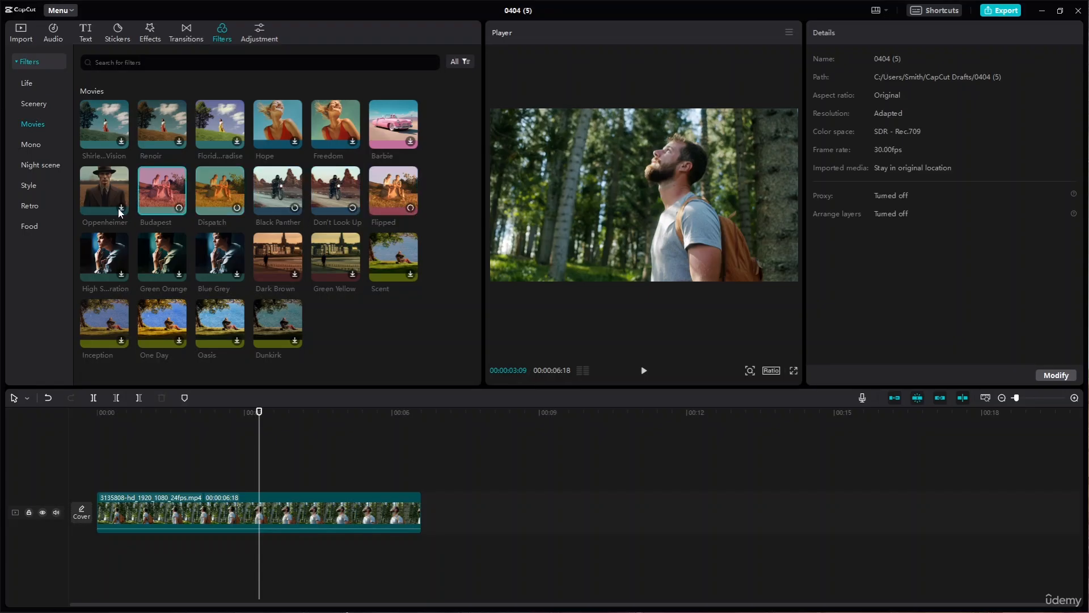
click(121, 213)
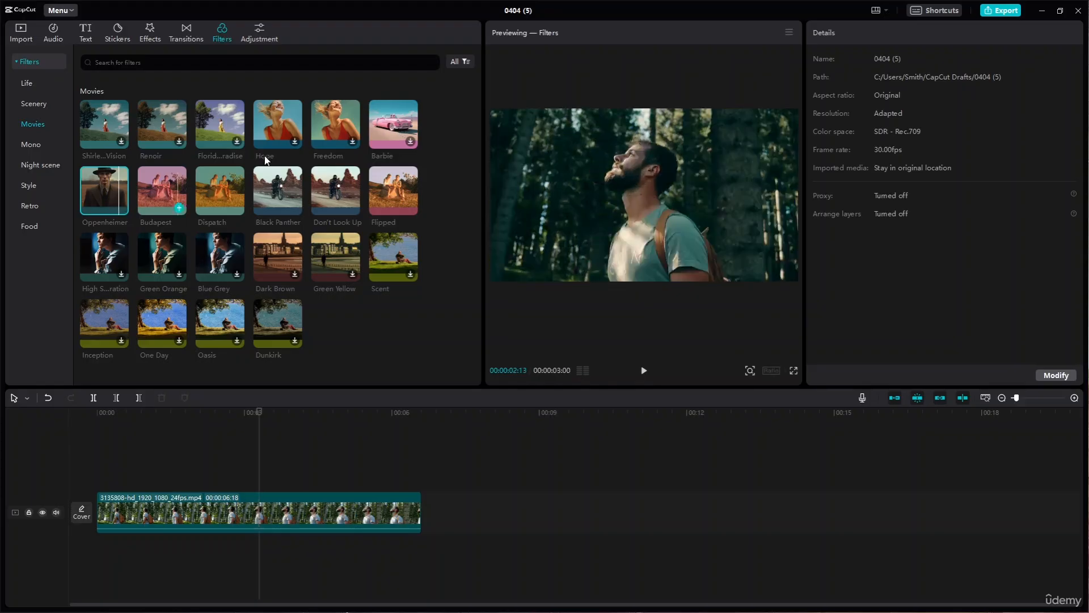
- Download the Movies filter Barbie, try it on a track above the hiker clip, and undo the addition
click(412, 144)
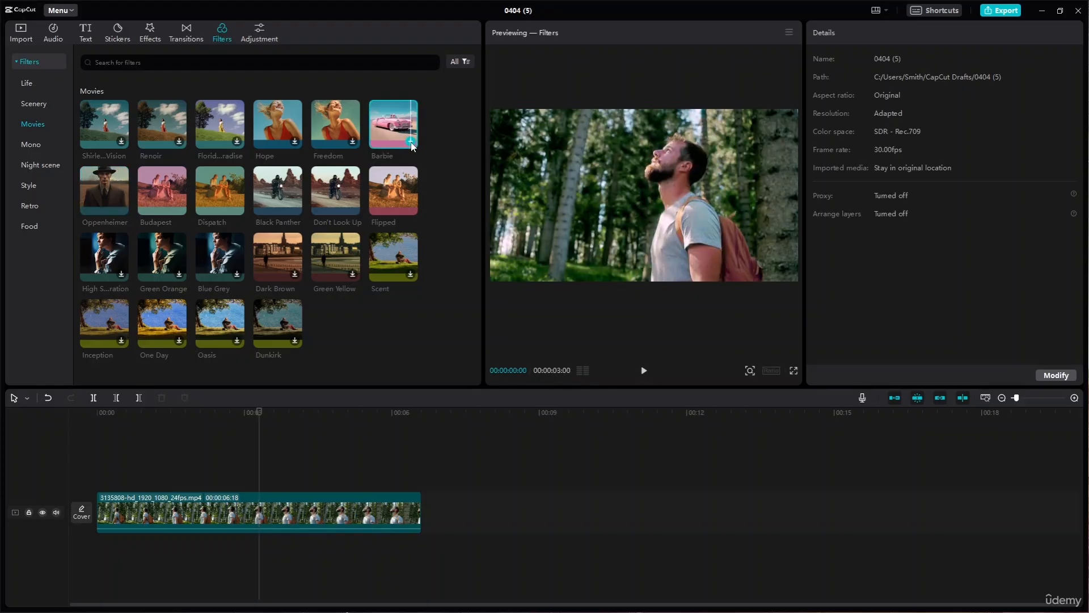
click(411, 142)
click(392, 481)
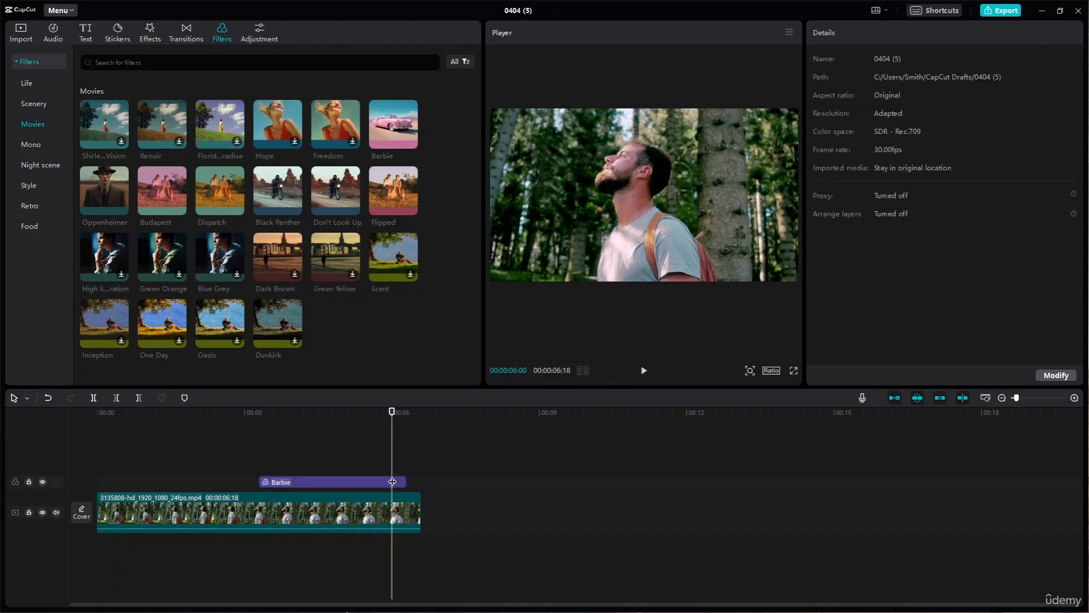
key(ctrl+z)
- Try the Oppenheimer filter on a track above the hiker clip, stretched over the clip's full length
click(121, 208)
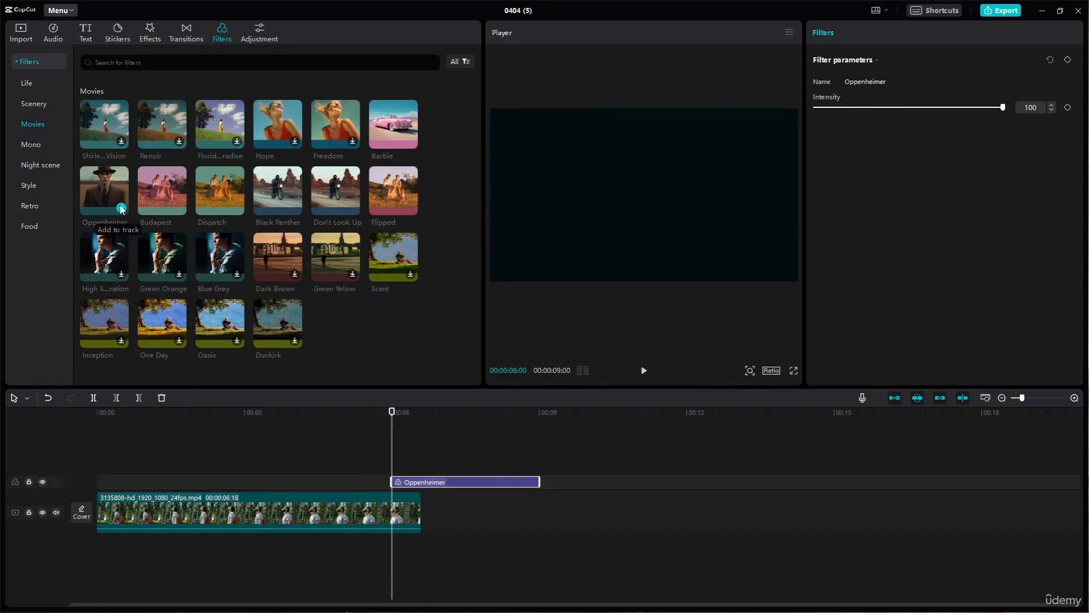
drag(444, 482, 150, 483)
drag(245, 482, 421, 483)
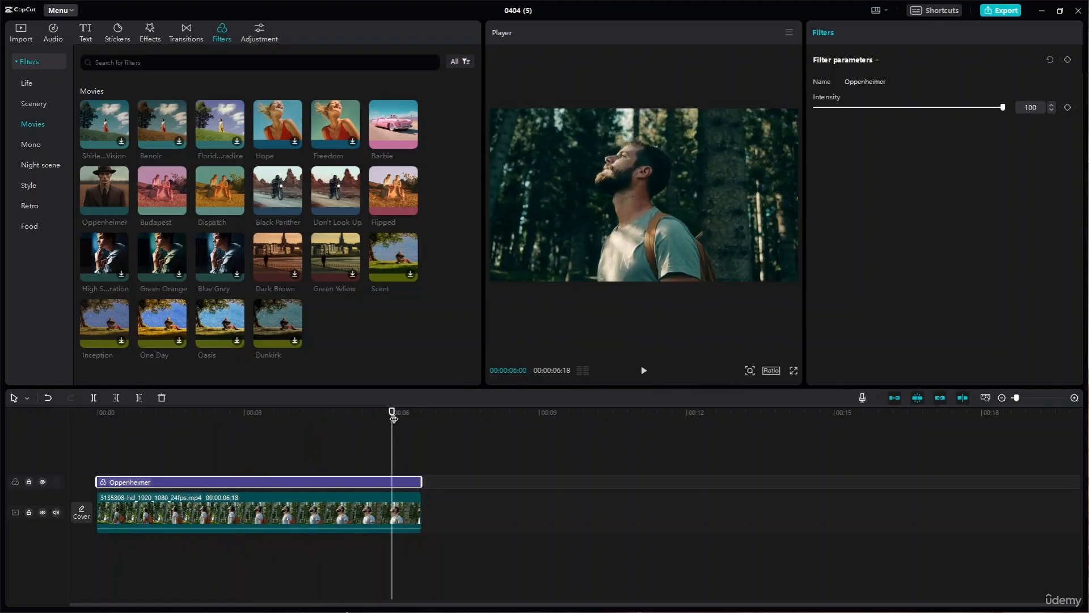
drag(302, 404, 302, 405)
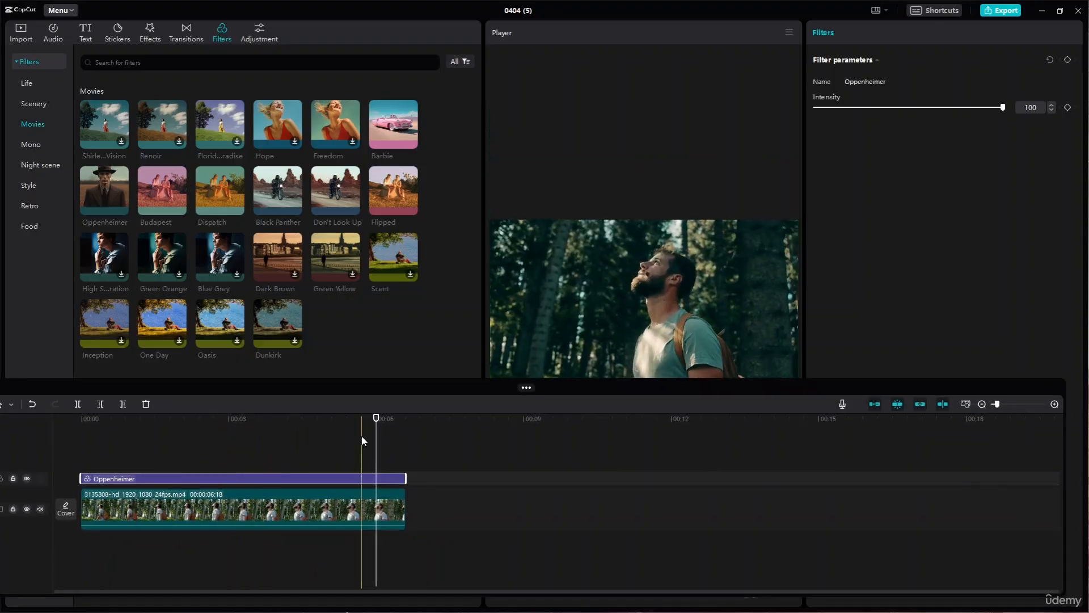
mouse_move(528, 387)
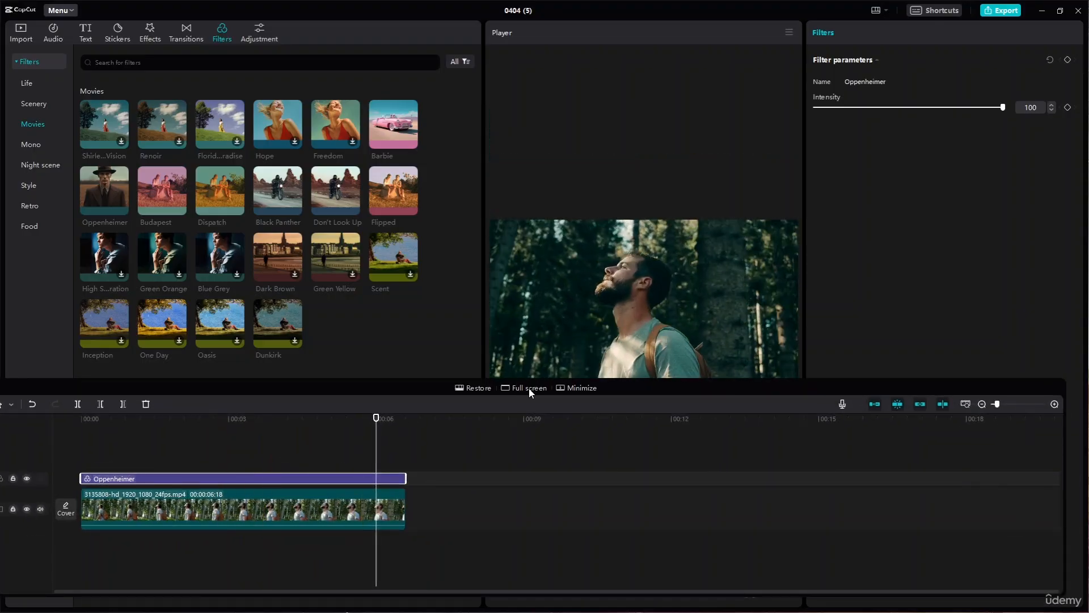
click(477, 390)
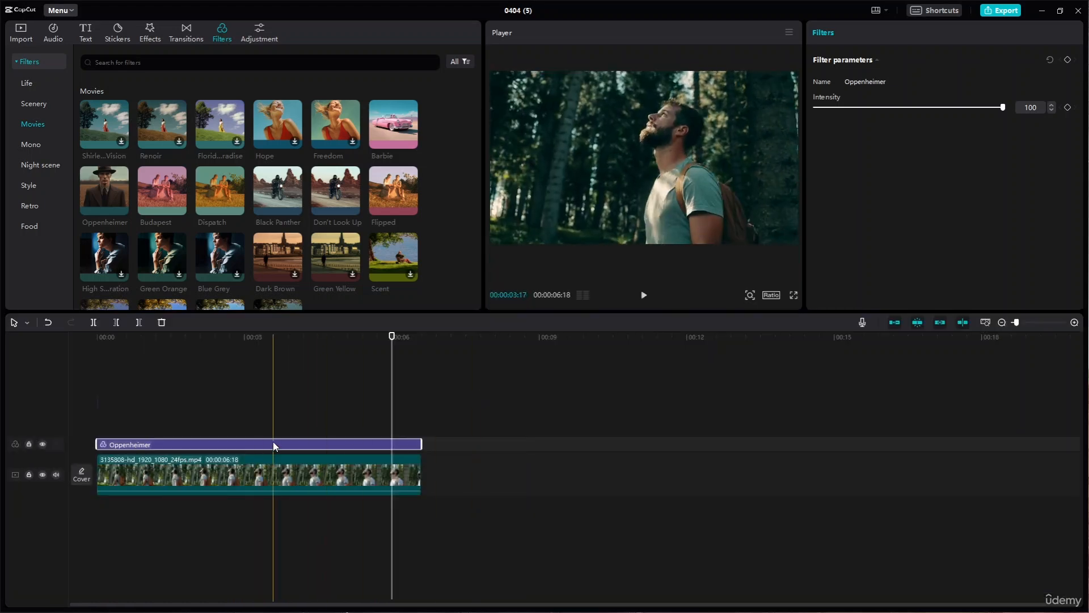
- Delete the Oppenheimer filter from the timeline and return the playhead to the start of the hiker clip
key(Delete)
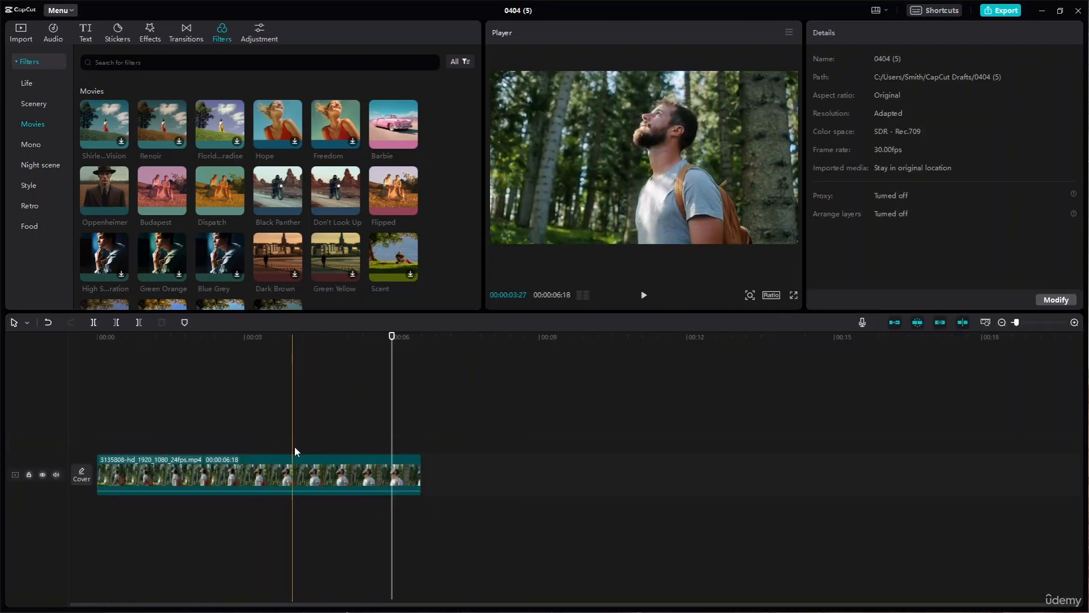
drag(393, 337, 63, 362)
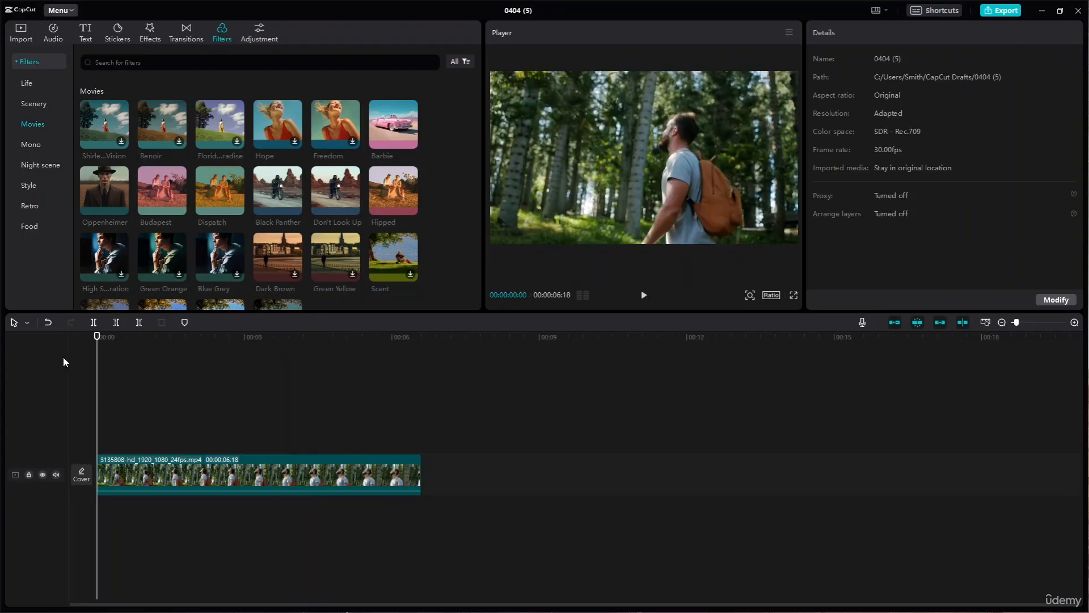
- Download the Mono filters Fade, Black Forest and Warlock and the Night scene filter Nighty Night
mouse_move(115, 200)
scroll(250, 270, down, 3)
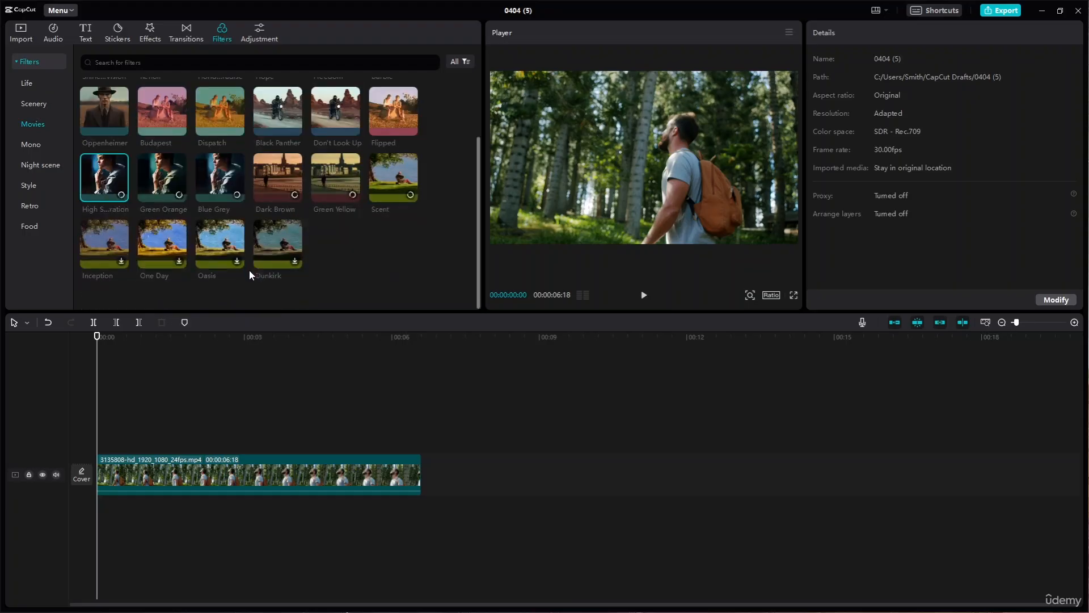
click(32, 148)
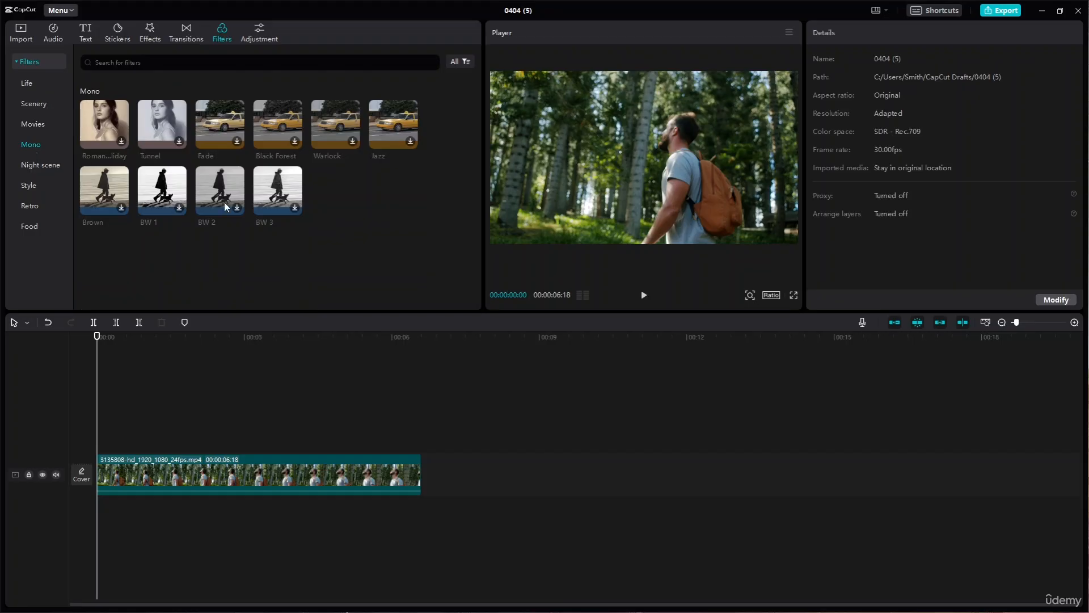
click(222, 145)
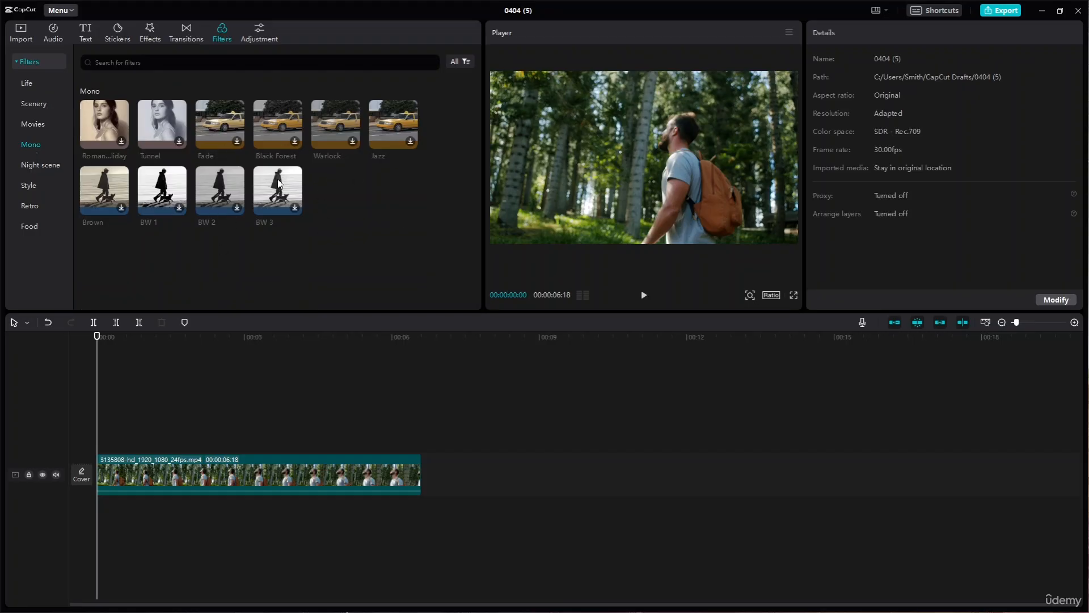
click(292, 141)
click(348, 139)
click(48, 168)
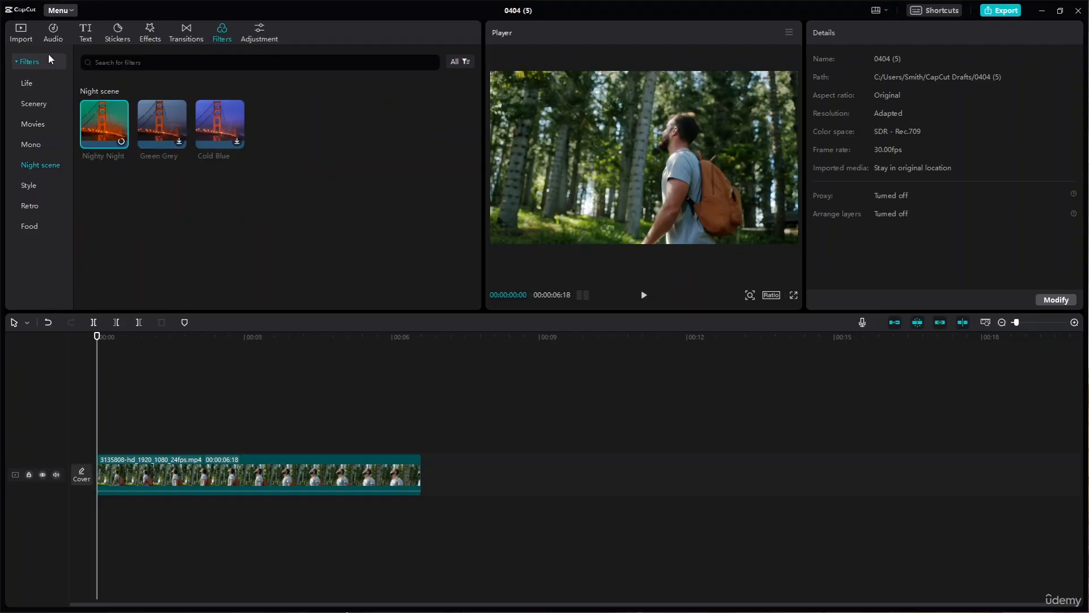
- Replace the hiker clip on the main track with the night tower video 4711694-uhd_3840_2160_30fps.mp4, starting at zero
click(21, 32)
drag(422, 267, 112, 440)
click(230, 479)
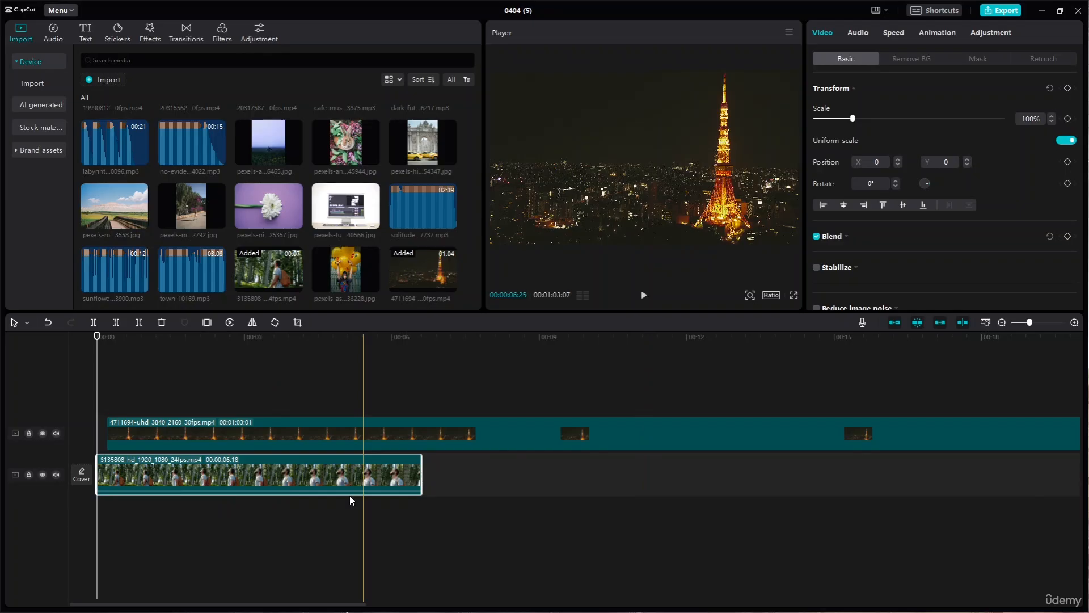
key(Delete)
drag(405, 442, 372, 489)
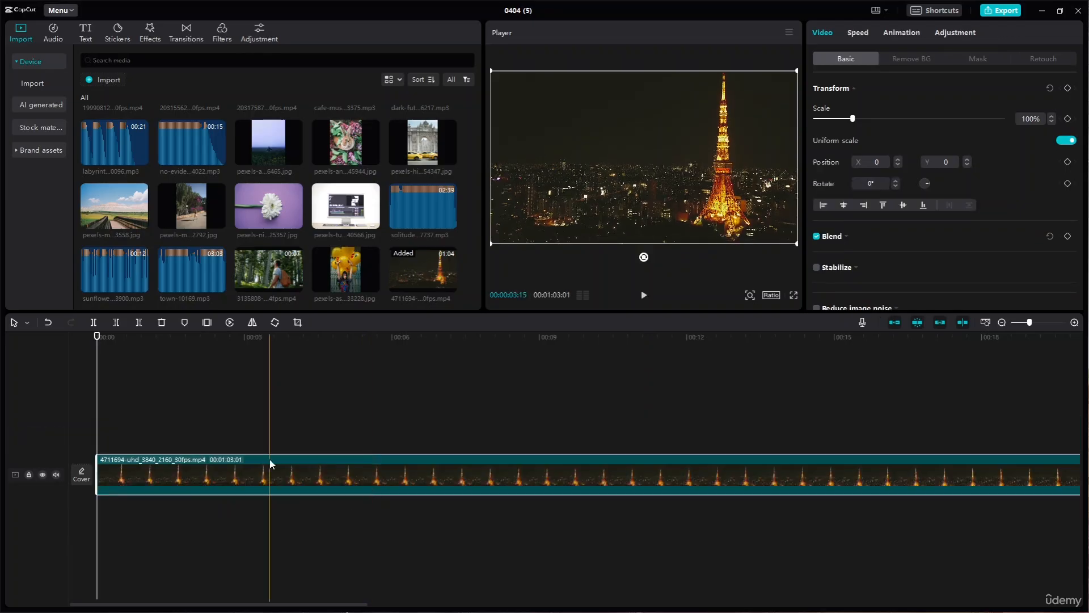
scroll(270, 458, down, 3)
scroll(293, 451, up, 1)
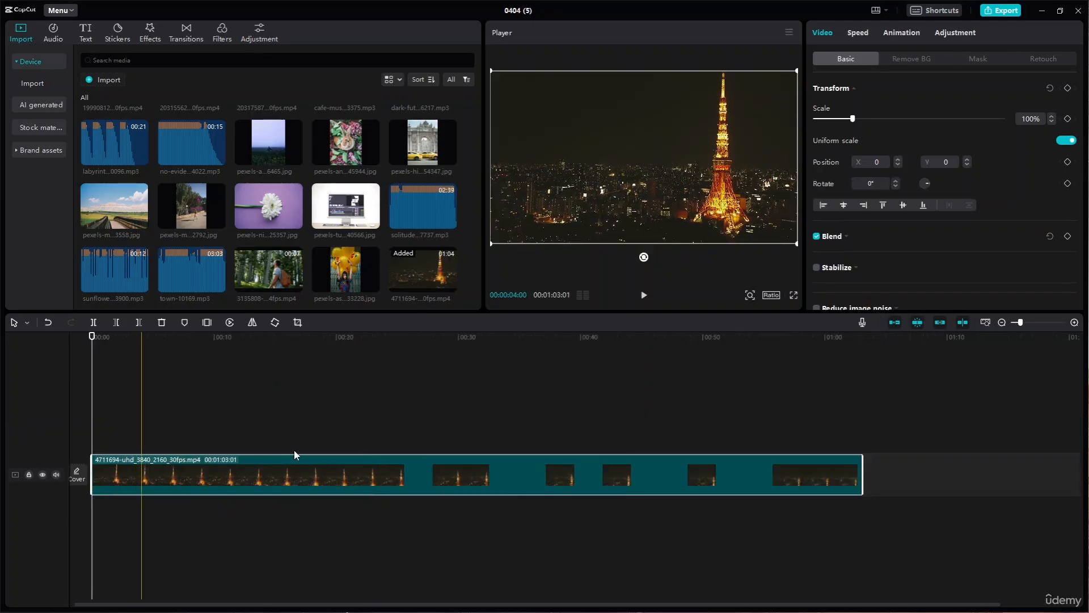
scroll(315, 468, up, 2)
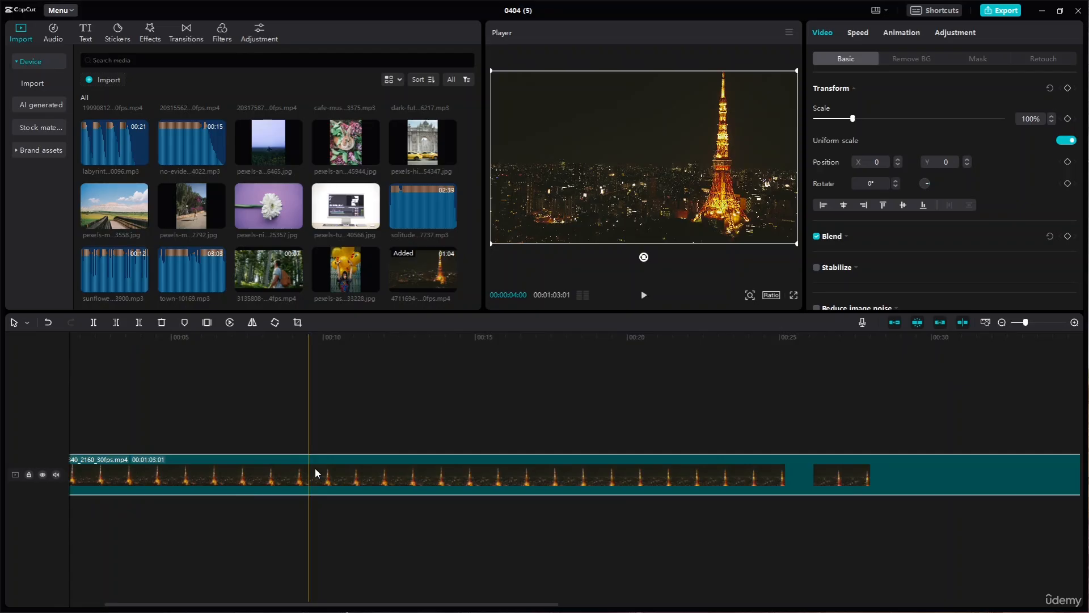
scroll(475, 607, left, 2)
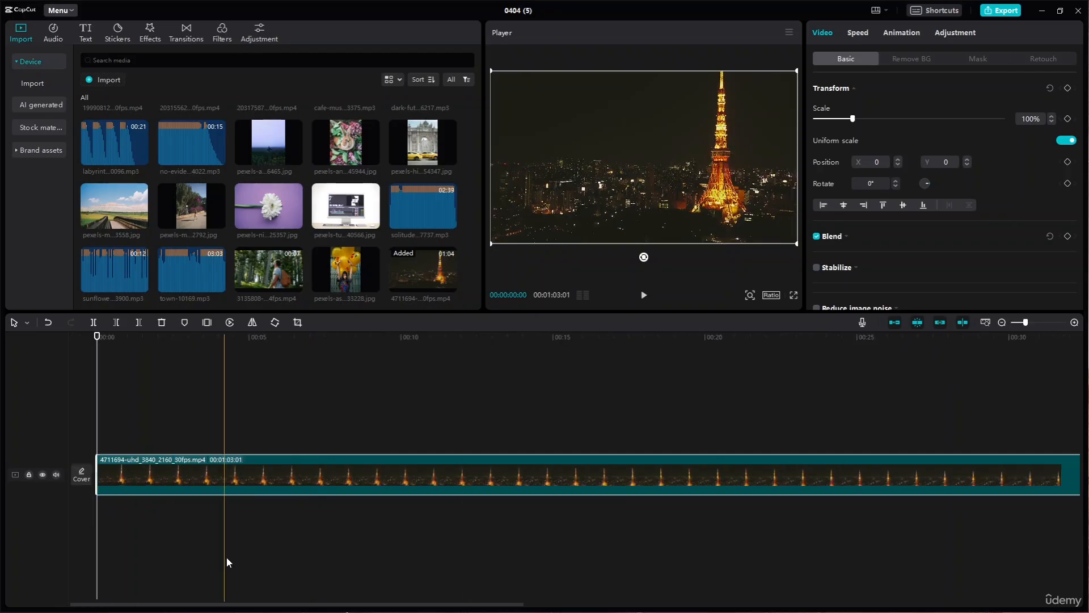
- Try the Night scene filter Nighty Night at the start of the tower clip, play it, and delete it again
click(220, 35)
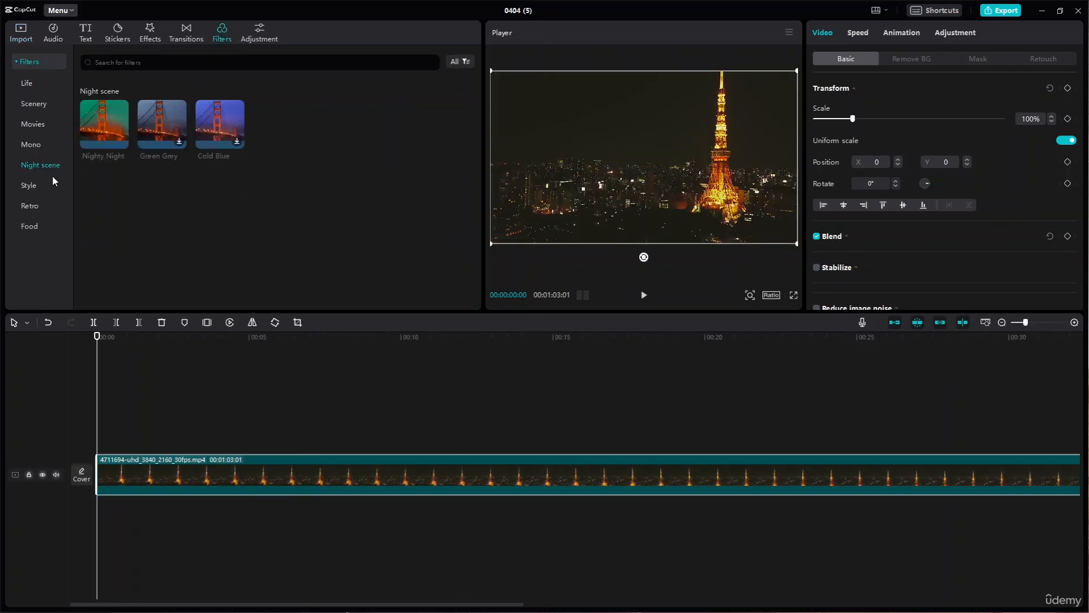
mouse_move(126, 127)
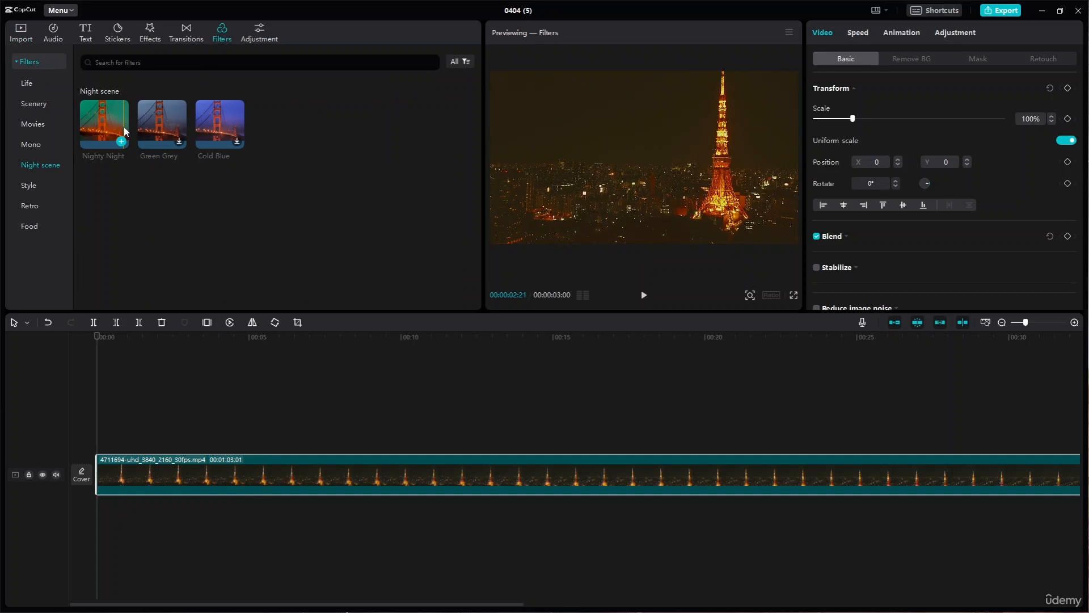
click(122, 142)
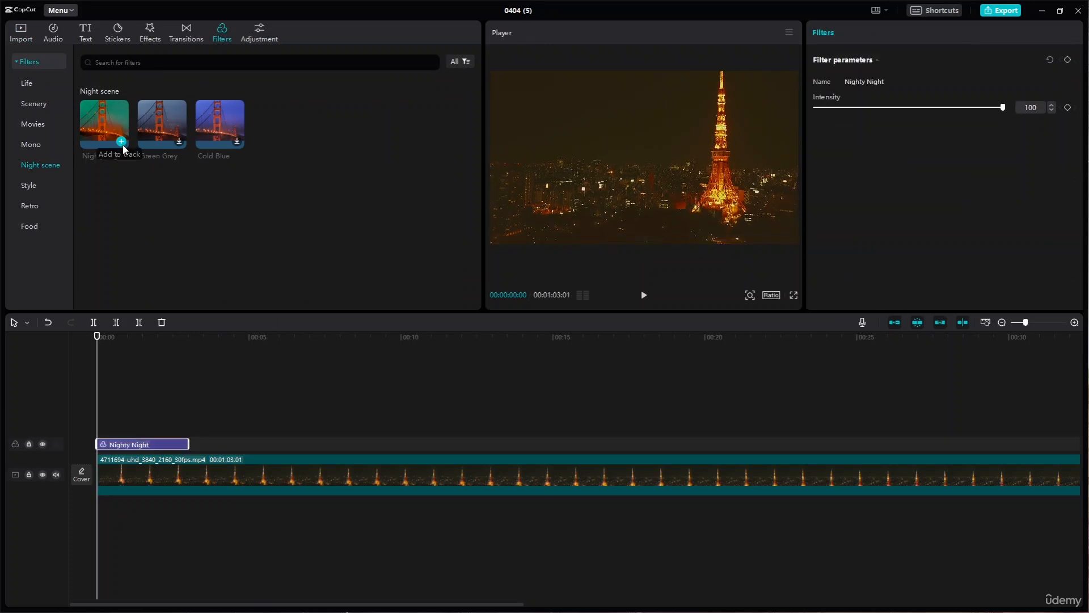
key(space)
key(space)
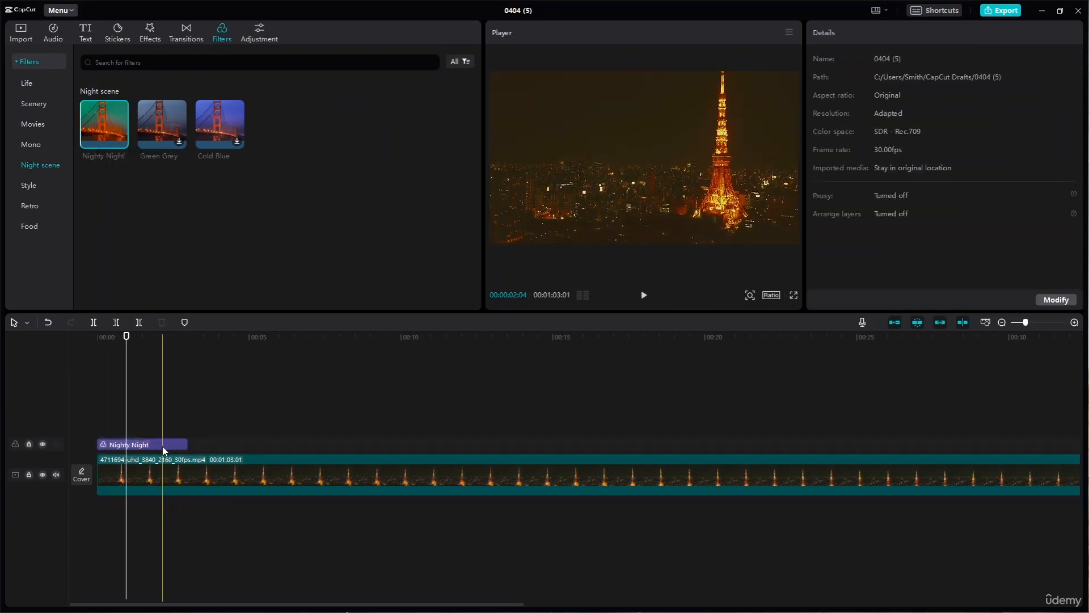
click(162, 446)
key(Delete)
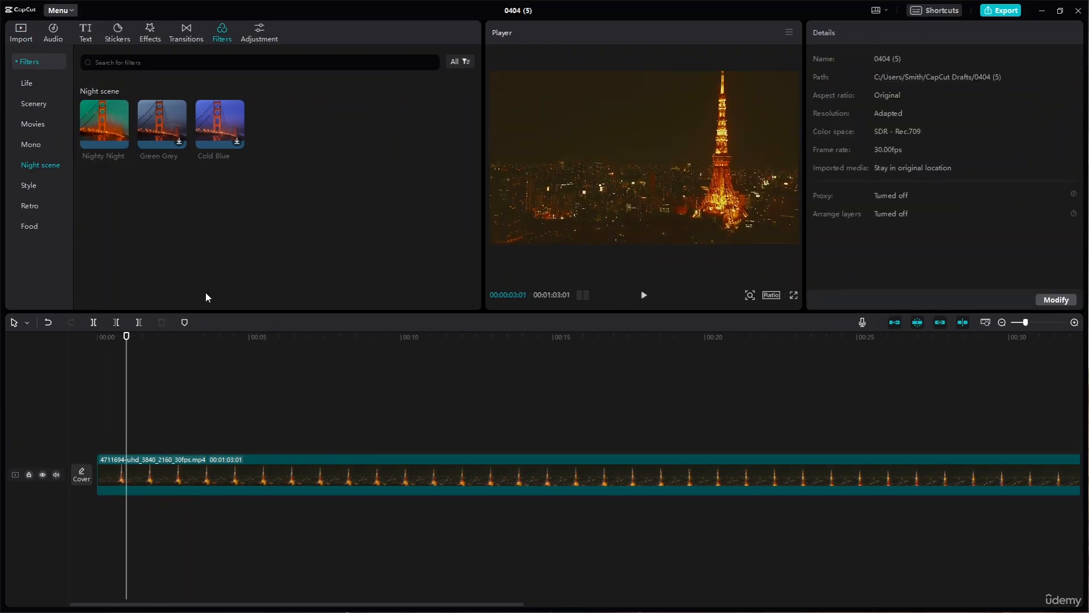
- Download the Night scene filters Green Grey and Cold Blue, preview them on the tower clip, and return the playhead to the start
click(182, 141)
click(239, 142)
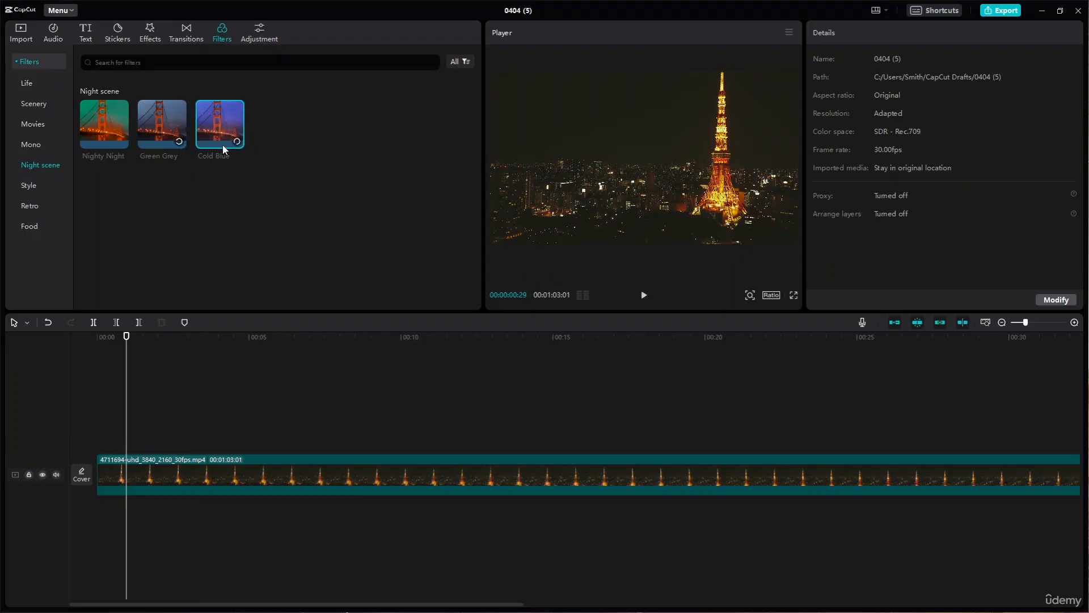
click(173, 124)
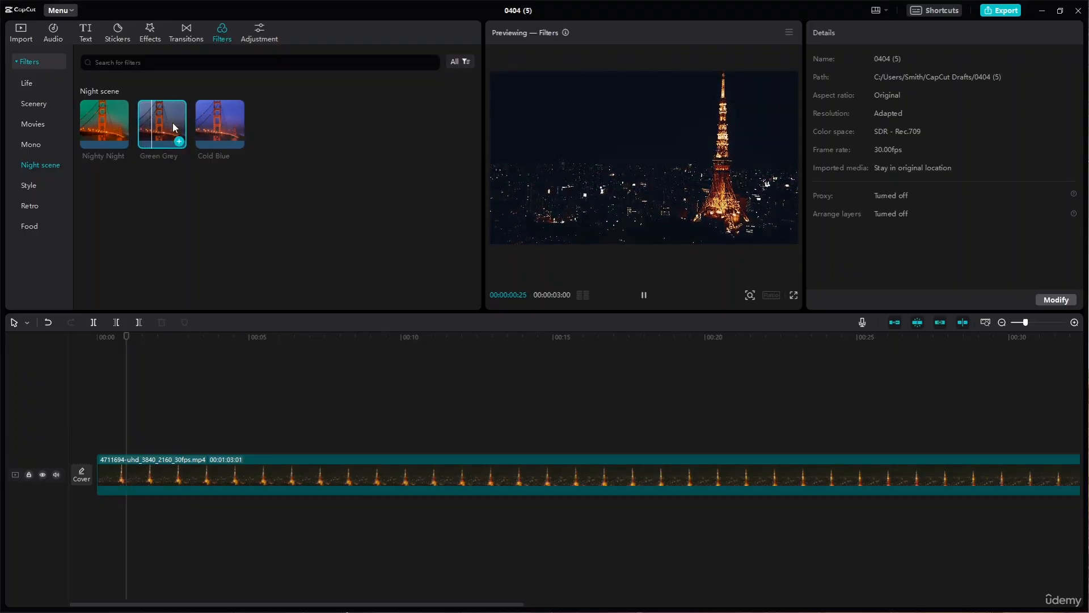
click(222, 125)
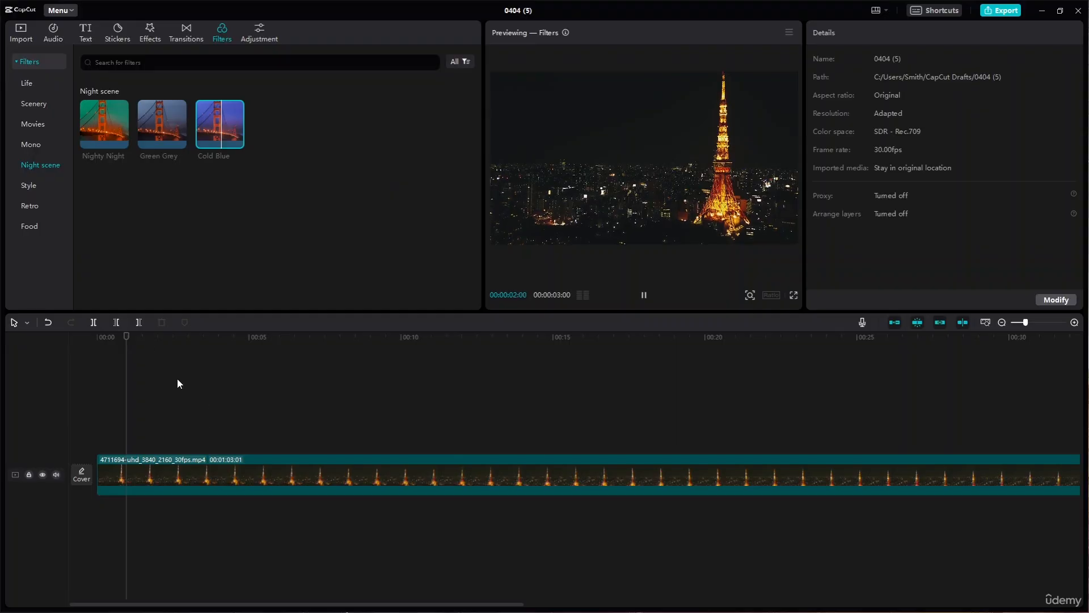
click(124, 338)
drag(124, 340, 69, 303)
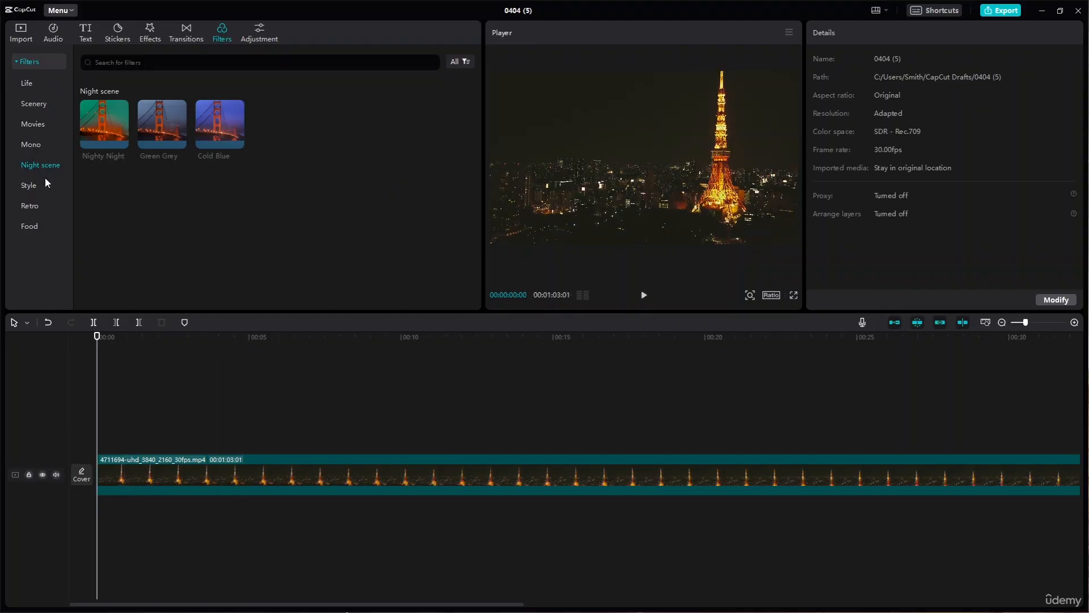
- Download the Style filters Secluded blue, Purple Limbo and Ghost, preview them on the tower clip, and open the Retro filters
click(32, 186)
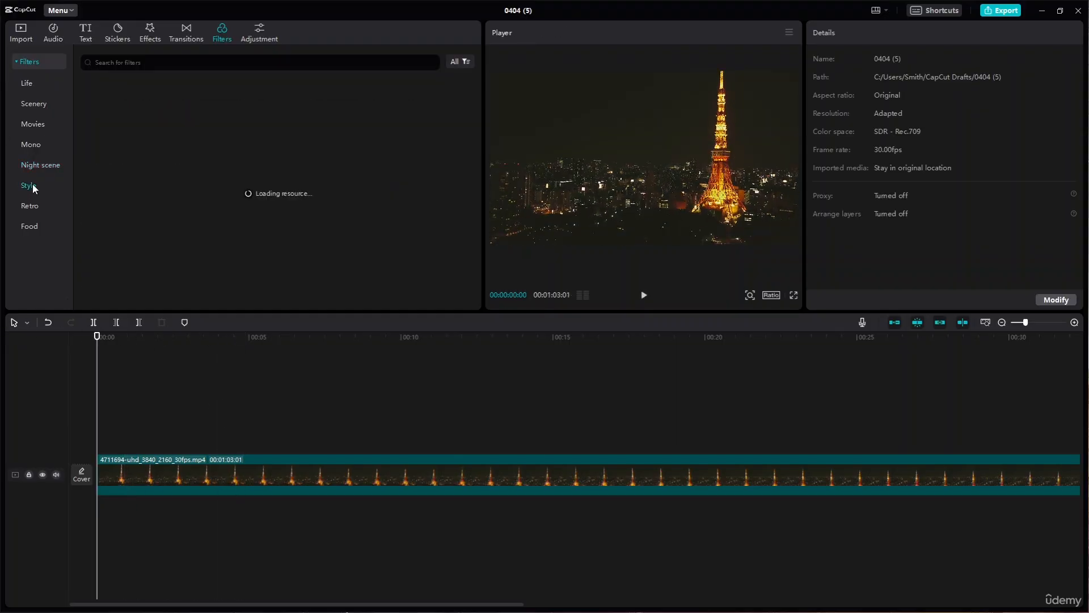
click(244, 210)
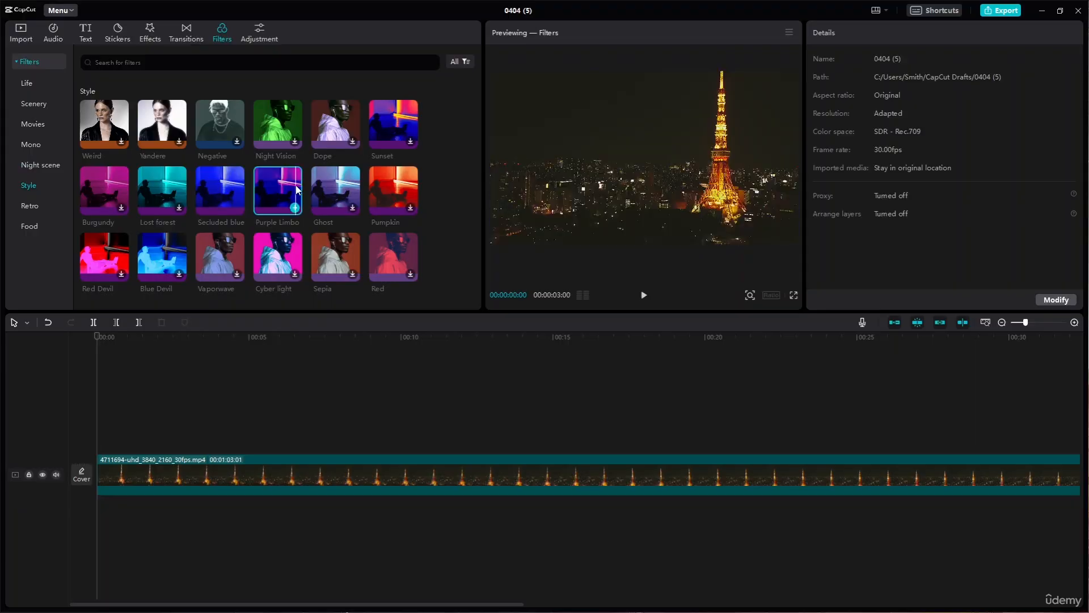
click(343, 191)
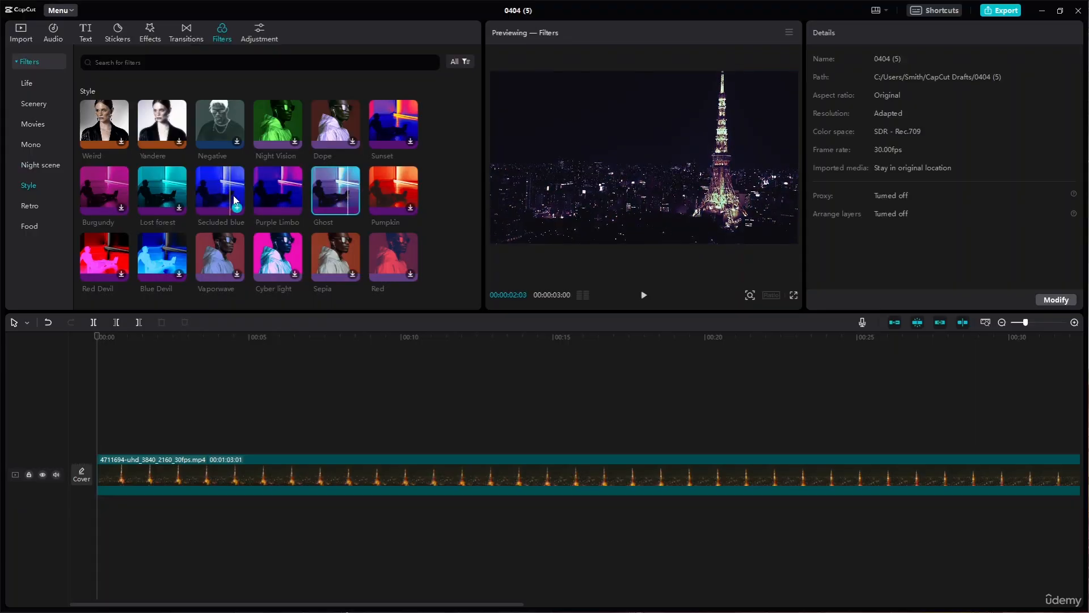
scroll(312, 261, down, 1)
click(28, 206)
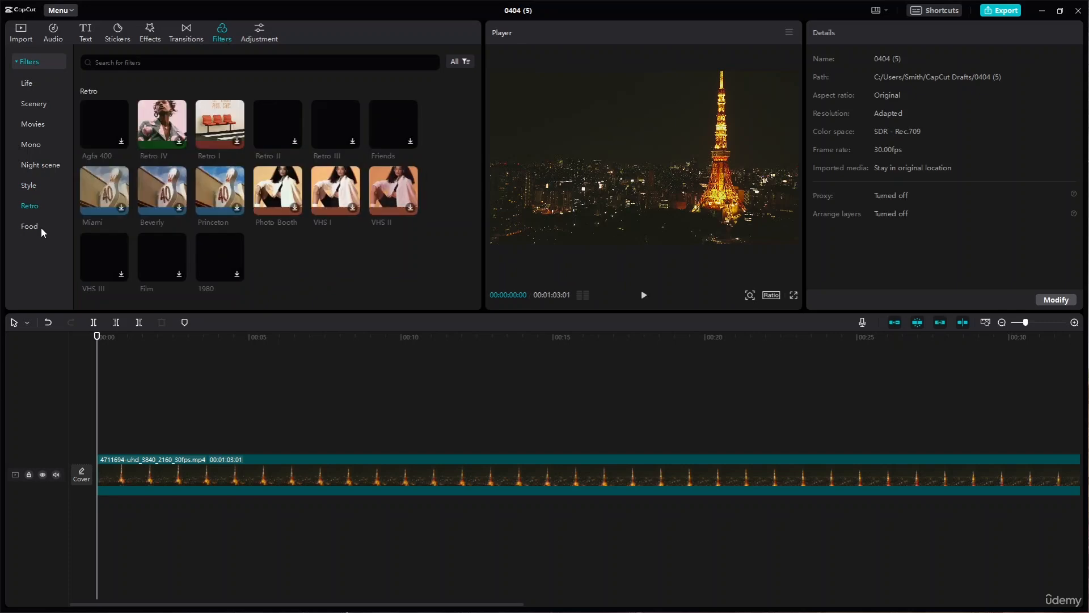
- Download the Food filters Gourmet I, Gourmet II, Snack, French, Bake, Eclipse, White Tea and Peach and preview them on the tower clip
click(41, 226)
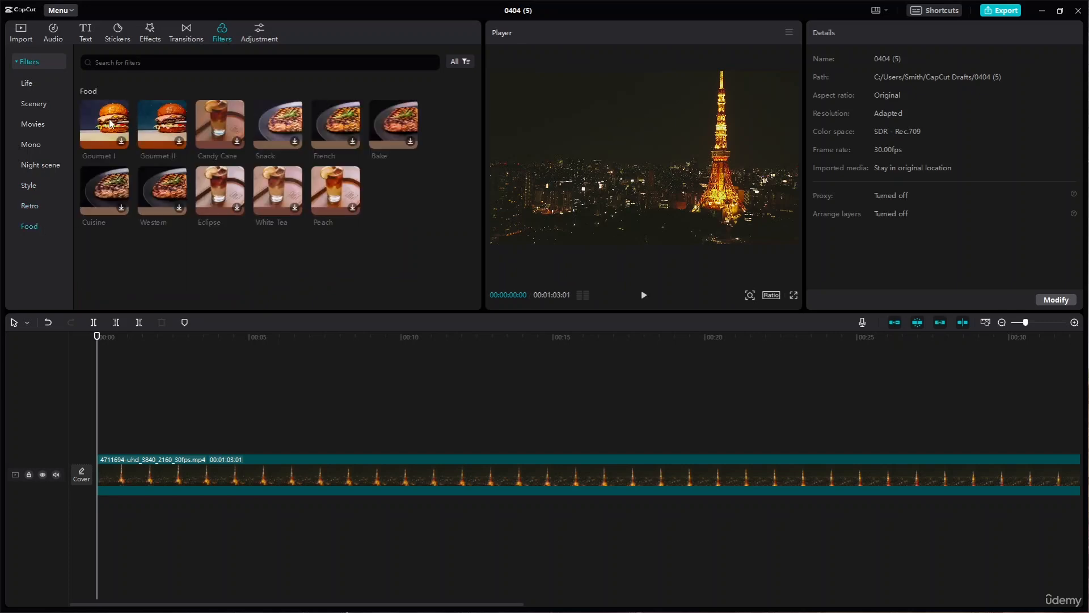
click(110, 125)
click(163, 120)
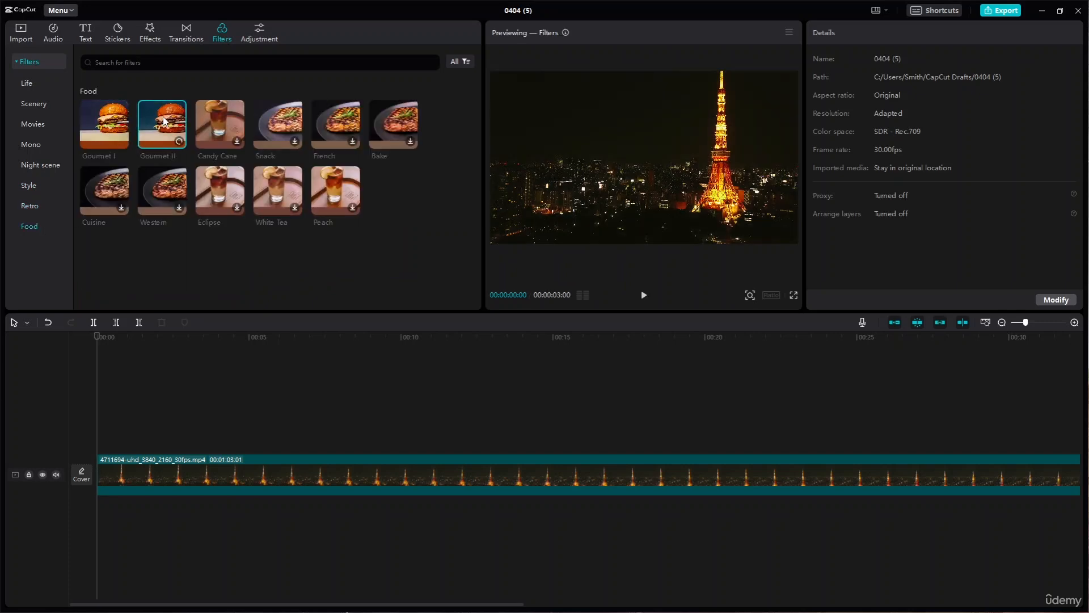
click(296, 133)
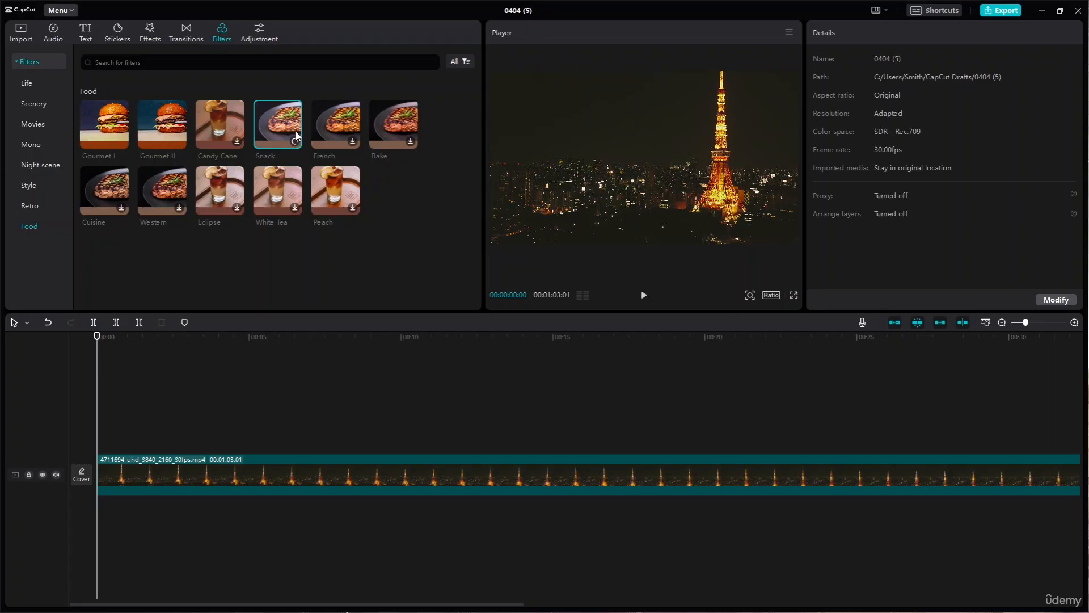
click(342, 128)
click(392, 124)
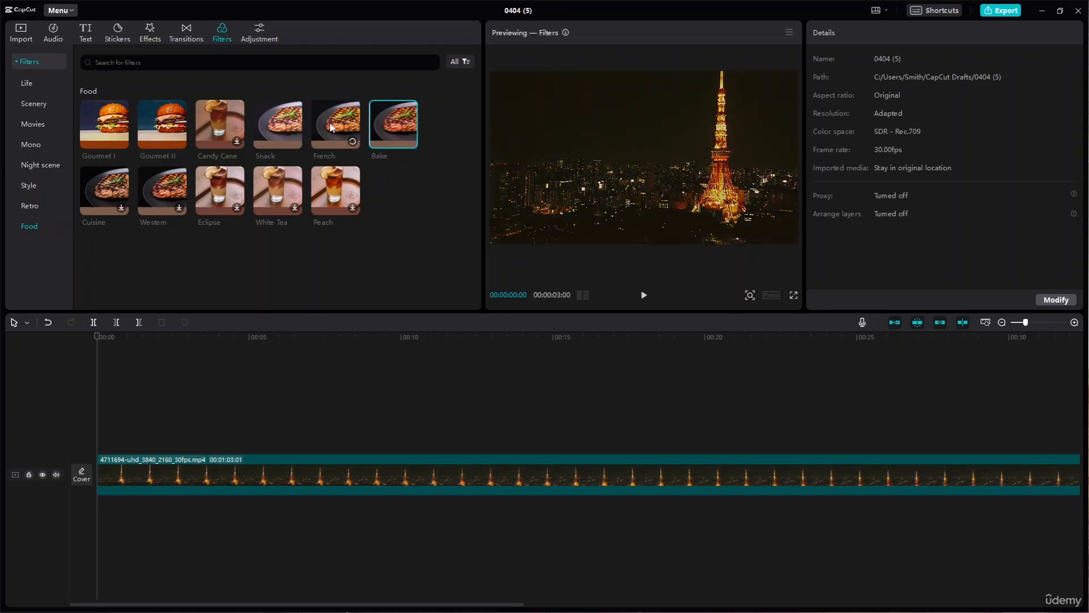
click(331, 188)
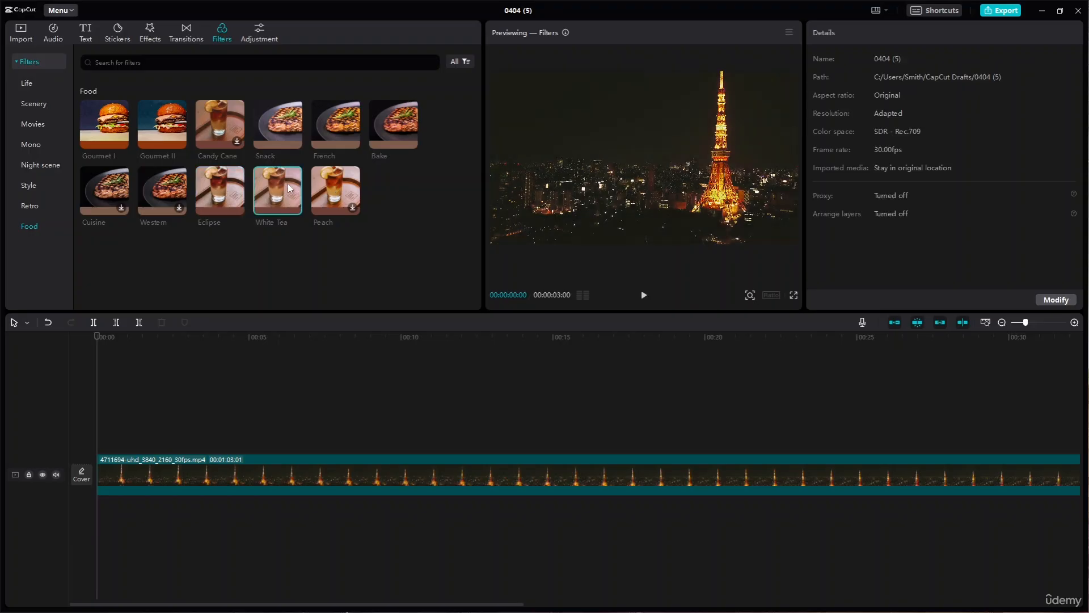
- Delete the night tower clip from the timeline and revisit the effects and filters libraries
click(300, 481)
key(Delete)
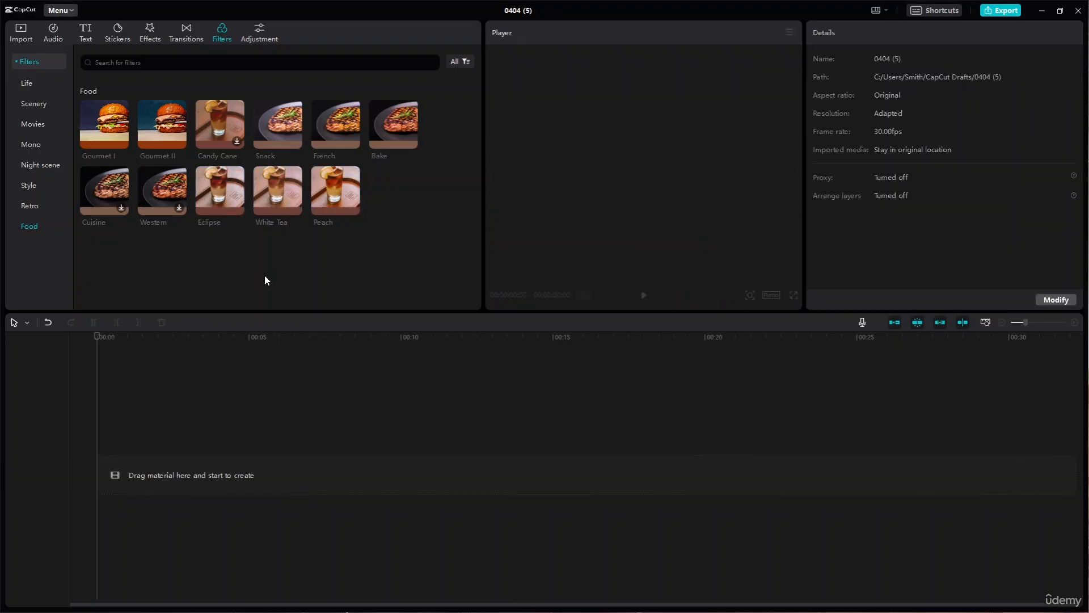
click(149, 41)
click(222, 35)
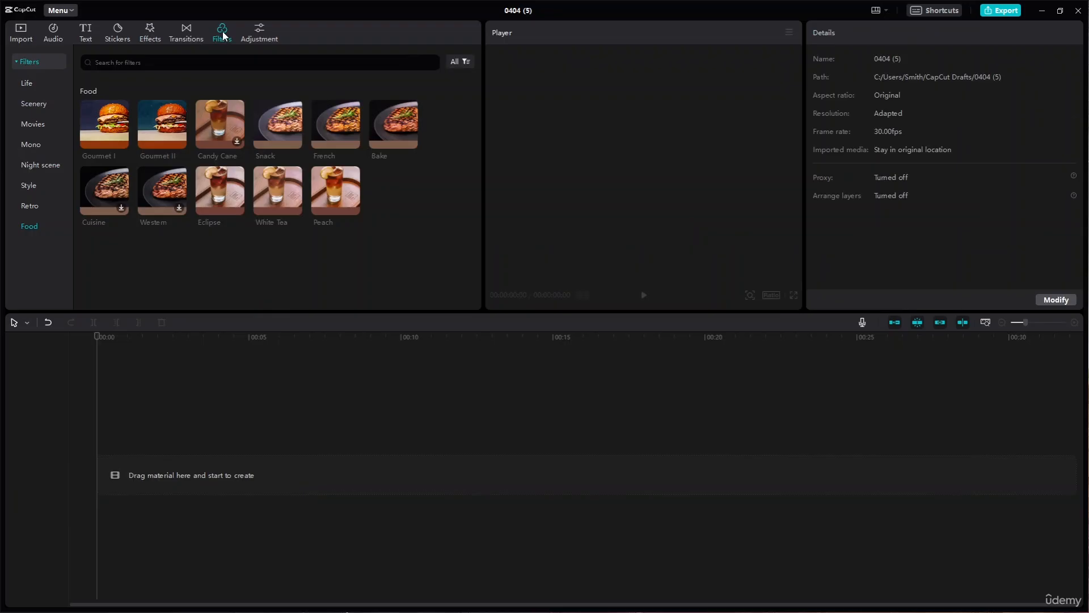